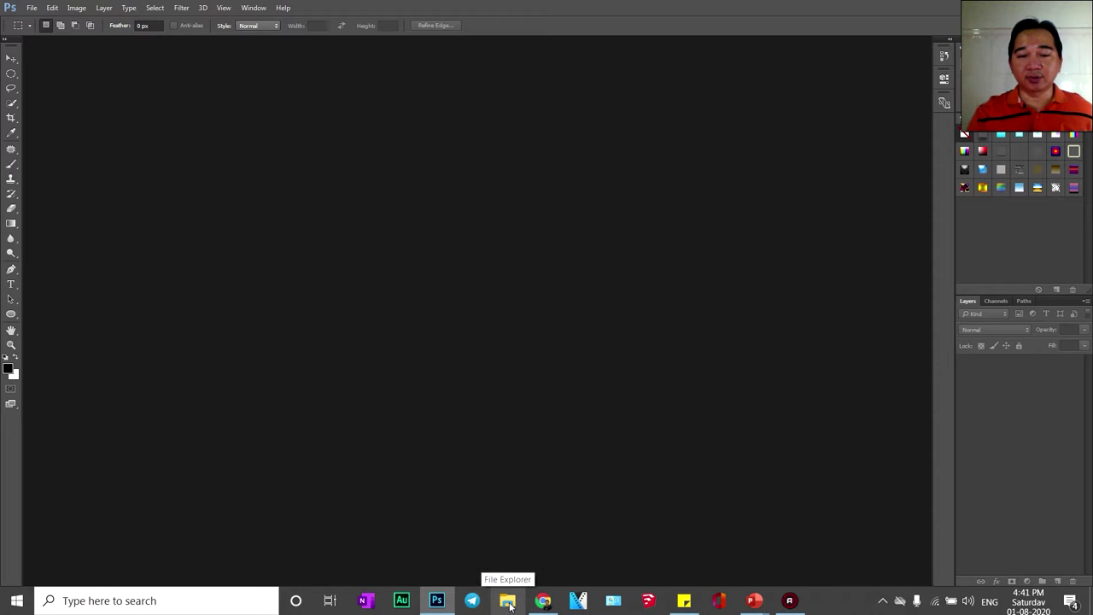
# - Open photo_2020-08-01_13-38-02.jpg in Photoshop from File Explorer, taking it from YouTuber > Thumbnial on the Transcend (E:) drive
pyautogui.click(509, 603)
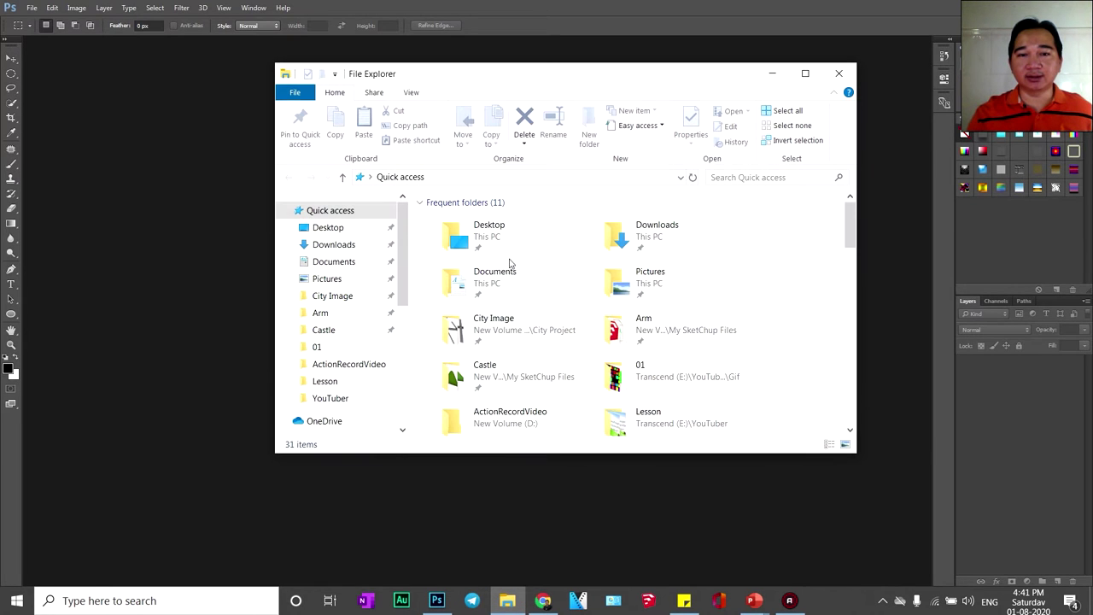
pyautogui.moveTo(406, 231); pyautogui.dragTo(400, 346)
pyautogui.click(338, 337)
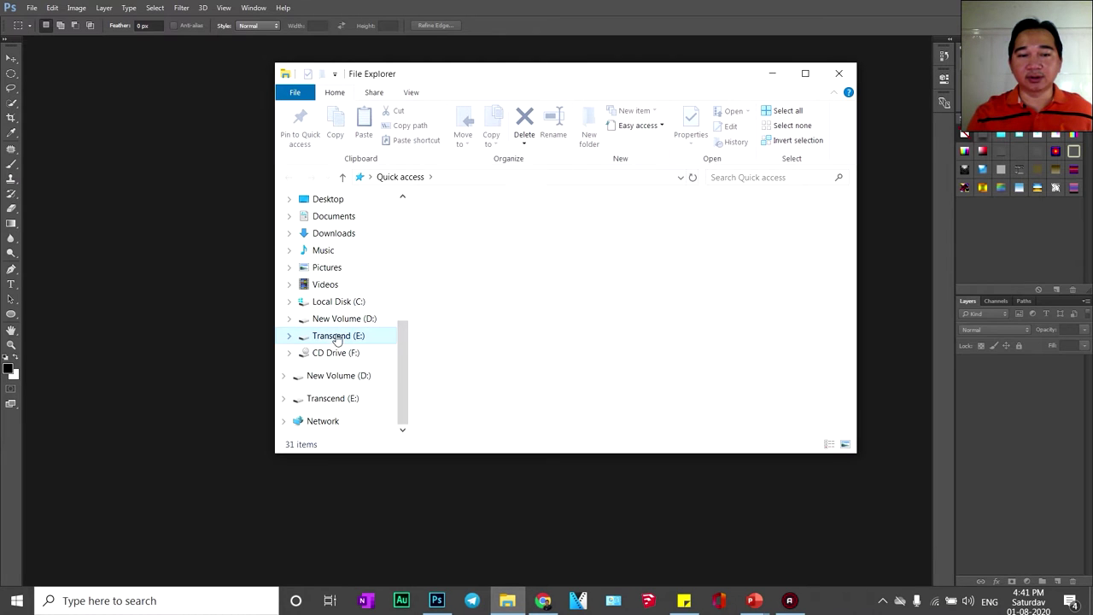
pyautogui.scroll(-1, 474, 367)
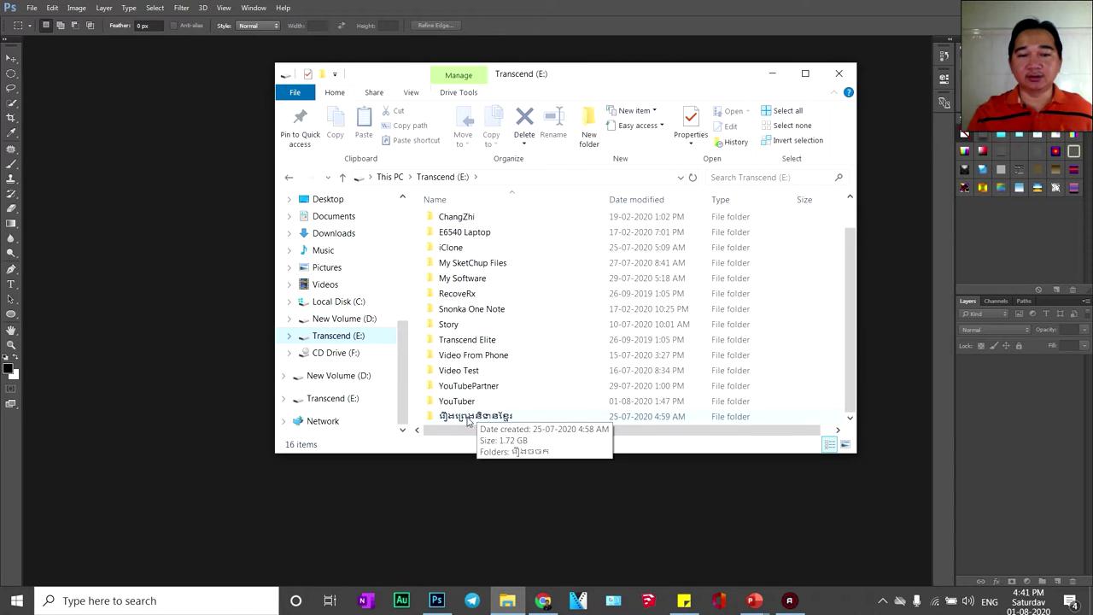
pyautogui.doubleClick(459, 401)
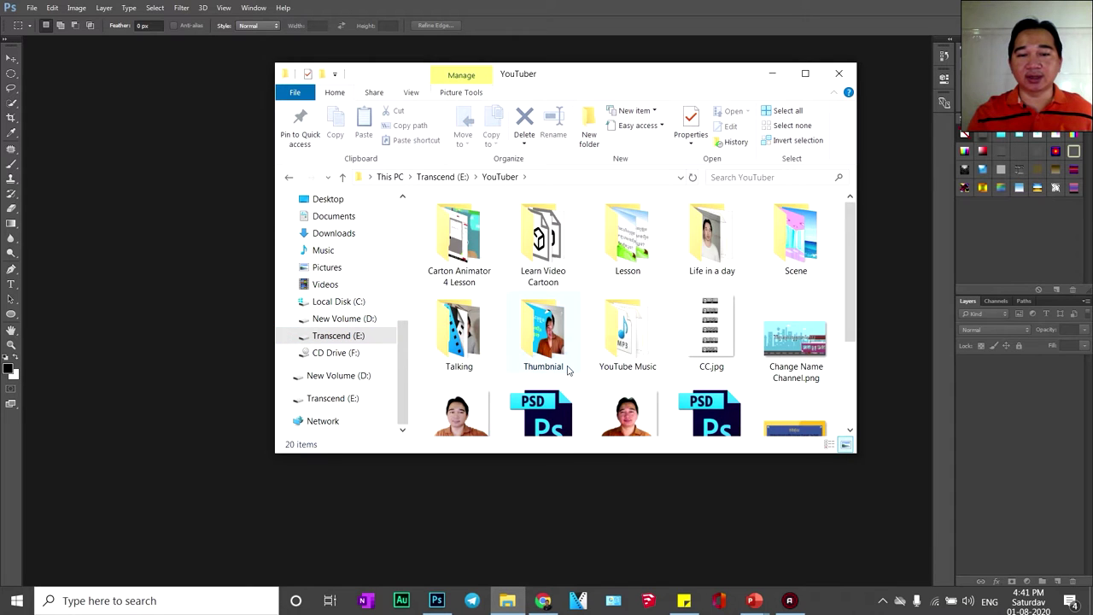
pyautogui.scroll(-1, 567, 369)
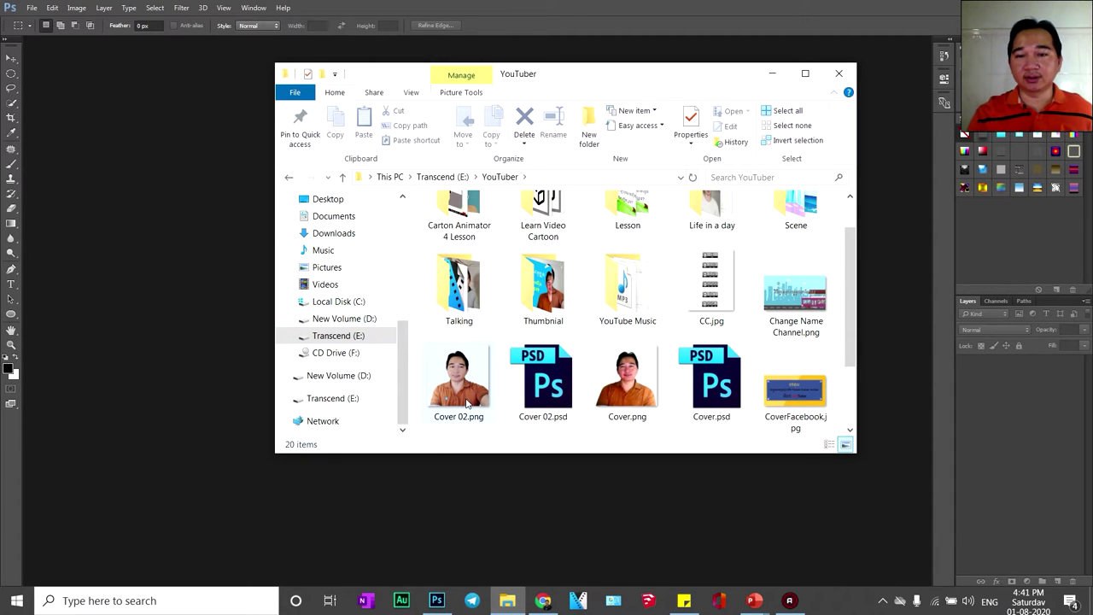
pyautogui.doubleClick(547, 291)
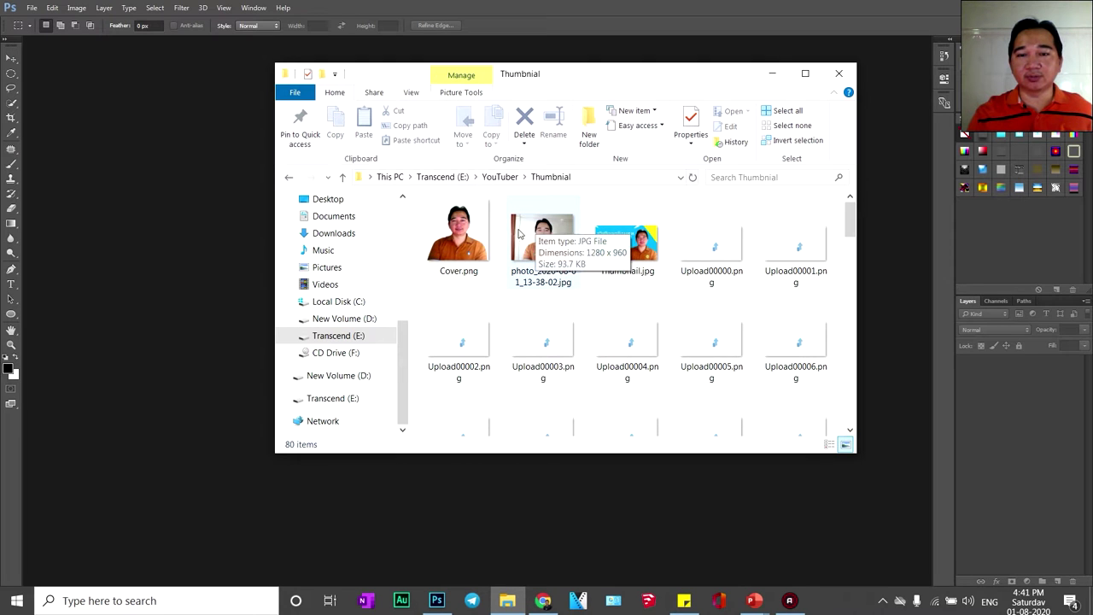
pyautogui.moveTo(537, 247); pyautogui.dragTo(204, 241)
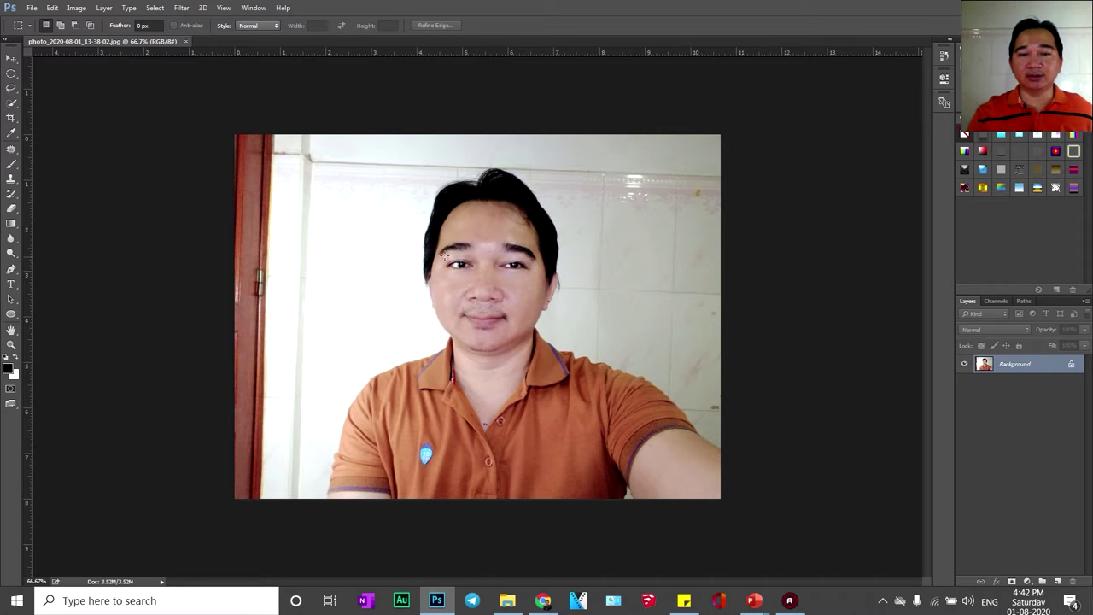
# - Open photo_2020-08-01_13-38-02.jpg from YouTuber > Thumbnial on Transcend (E:) again, this time with the Open command
pyautogui.click(34, 10)
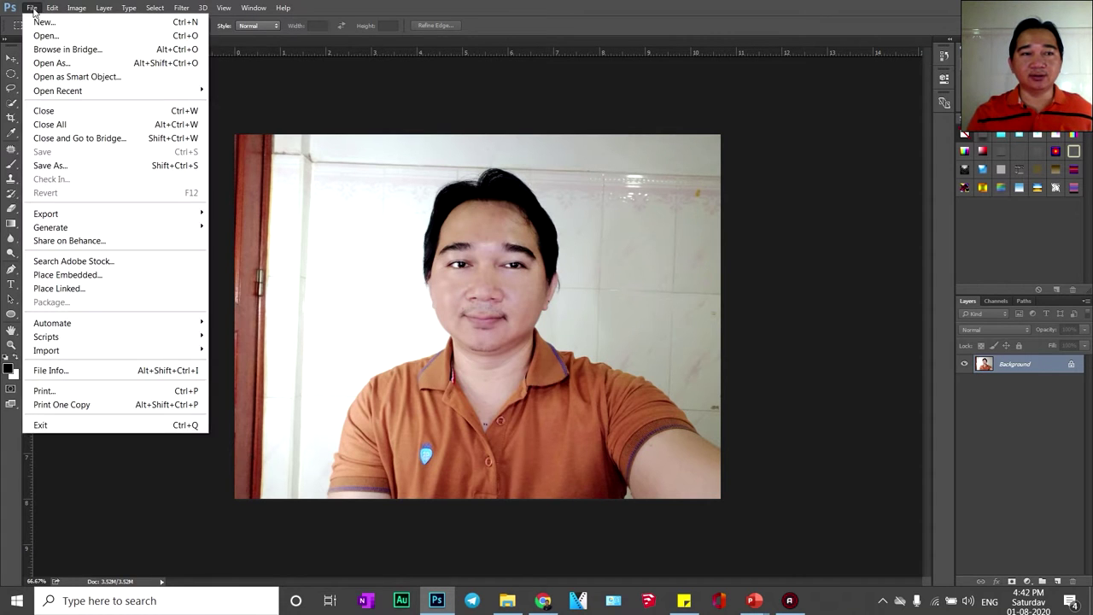
pyautogui.click(47, 36)
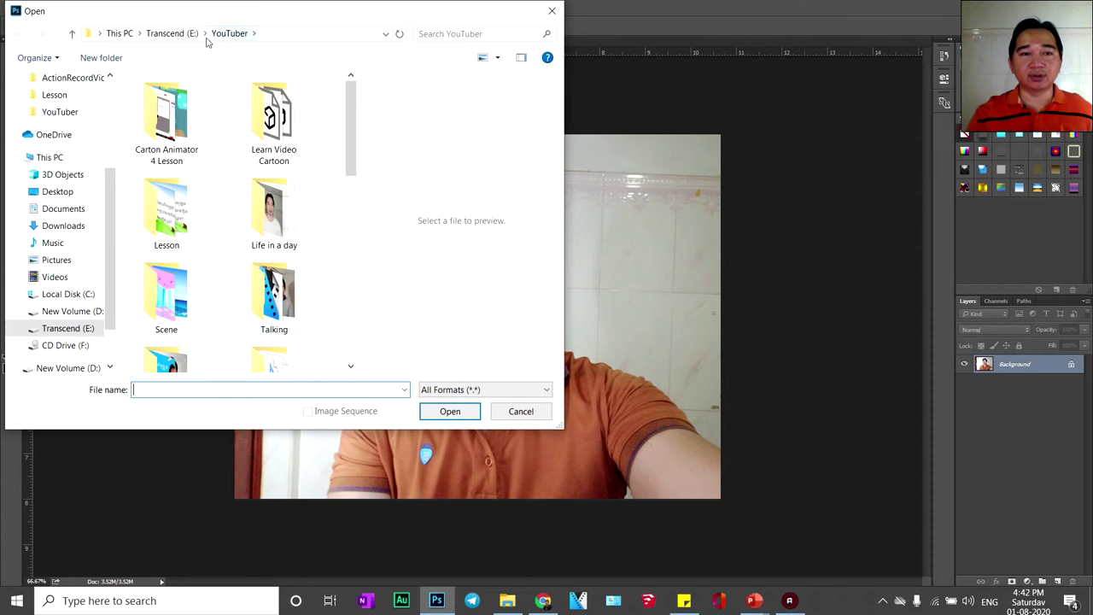
pyautogui.click(175, 35)
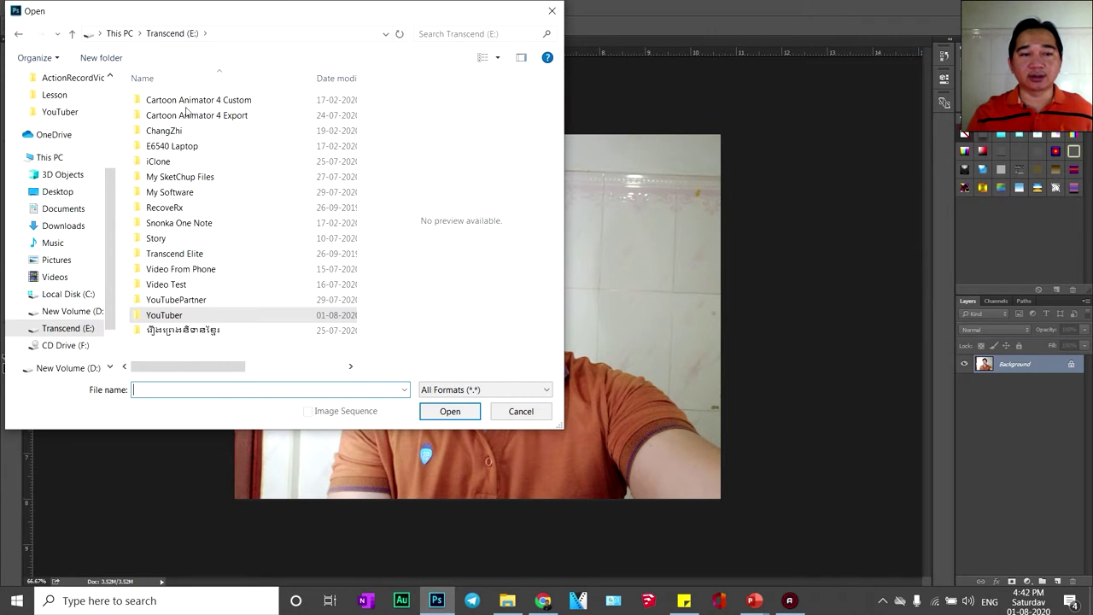
pyautogui.doubleClick(163, 315)
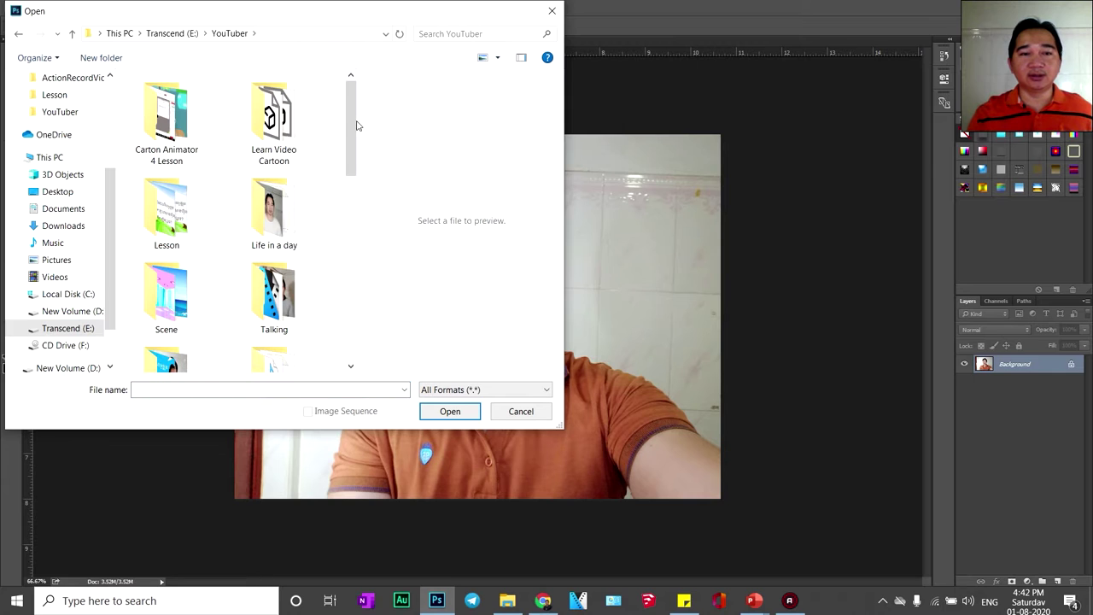
pyautogui.scroll(-3, 197, 128)
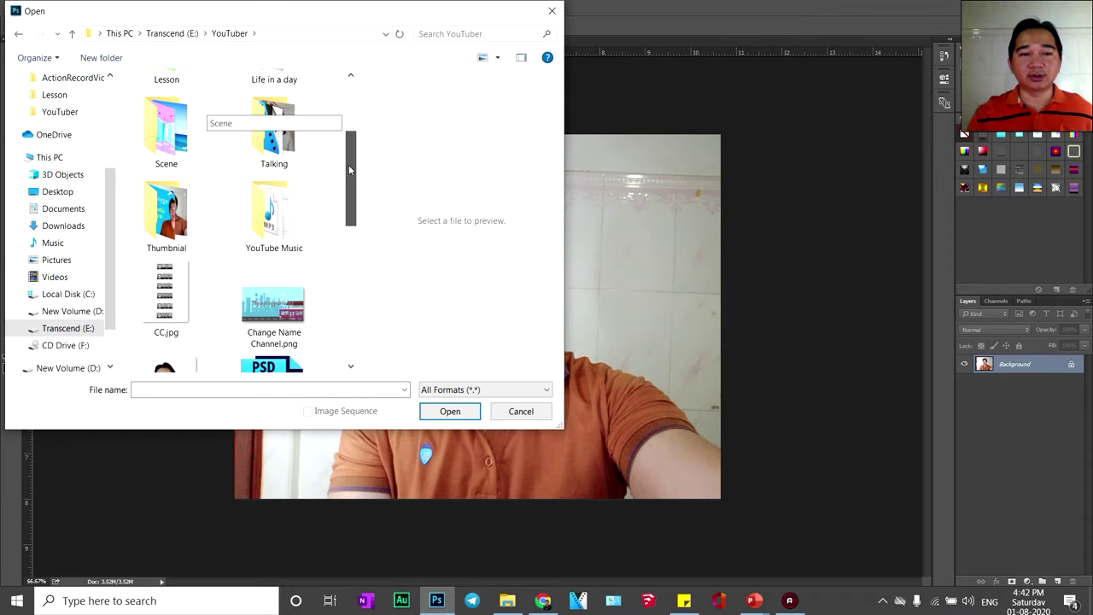
pyautogui.doubleClick(171, 191)
pyautogui.click(275, 122)
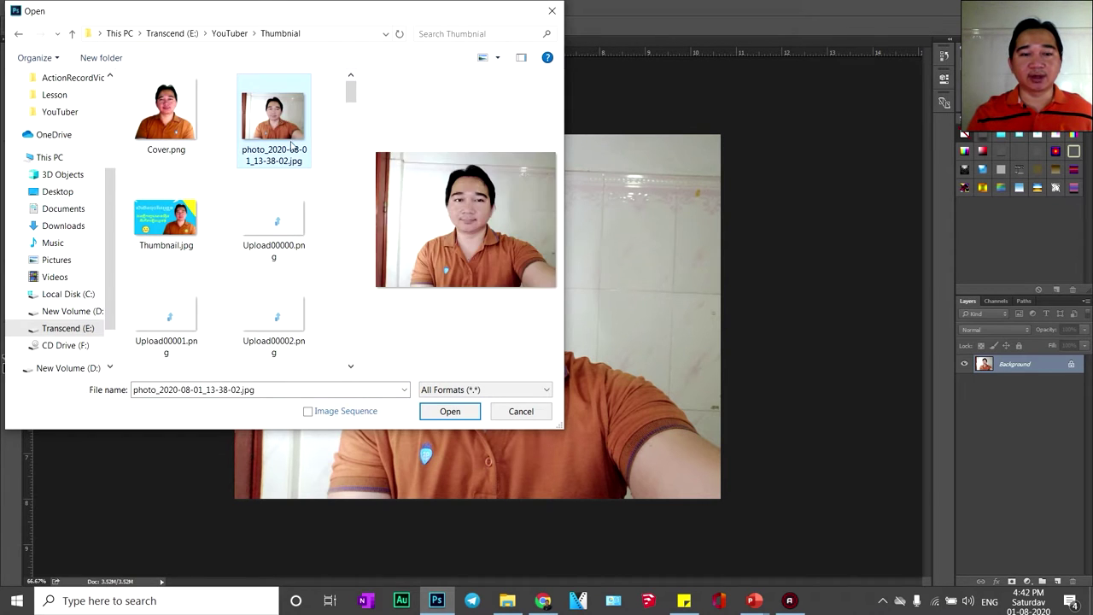
pyautogui.click(450, 411)
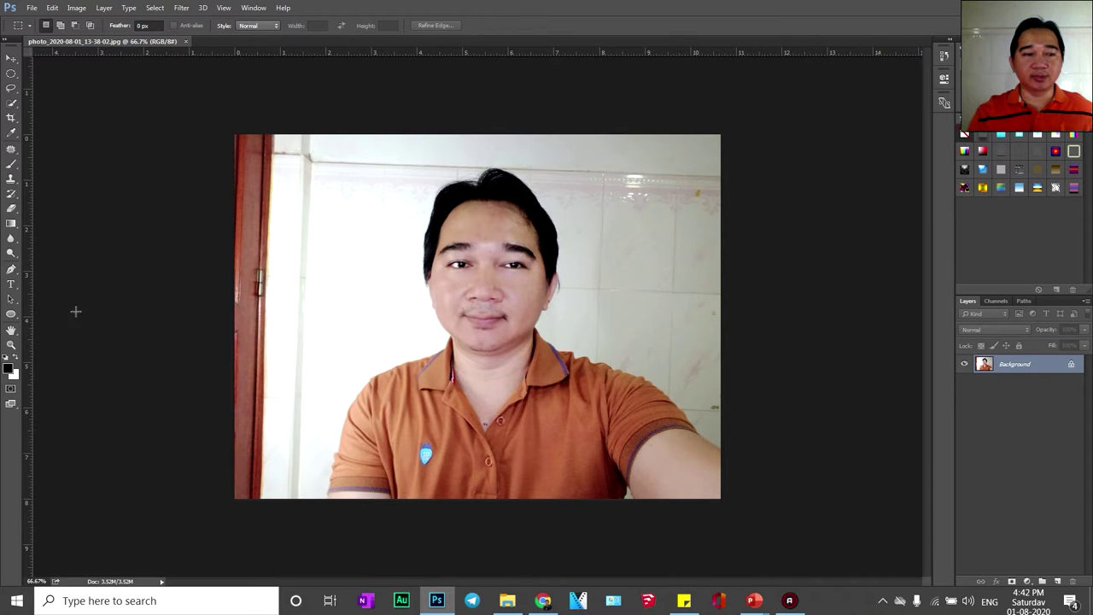
# - Begin a new document and set its document type to Film & Video
pyautogui.click(11, 345)
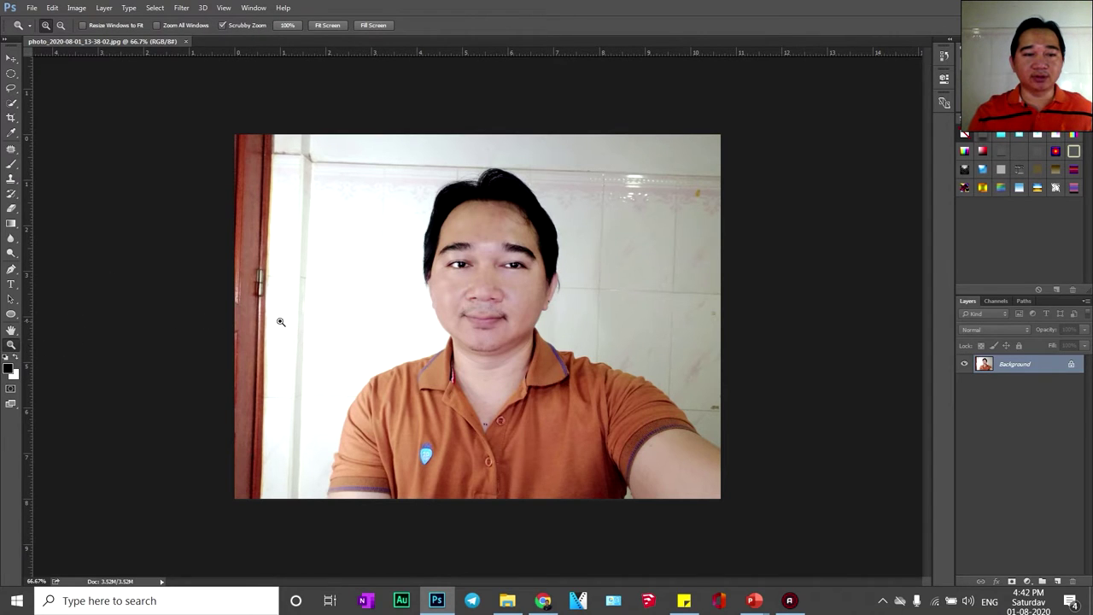
pyautogui.moveTo(489, 294); pyautogui.dragTo(469, 318)
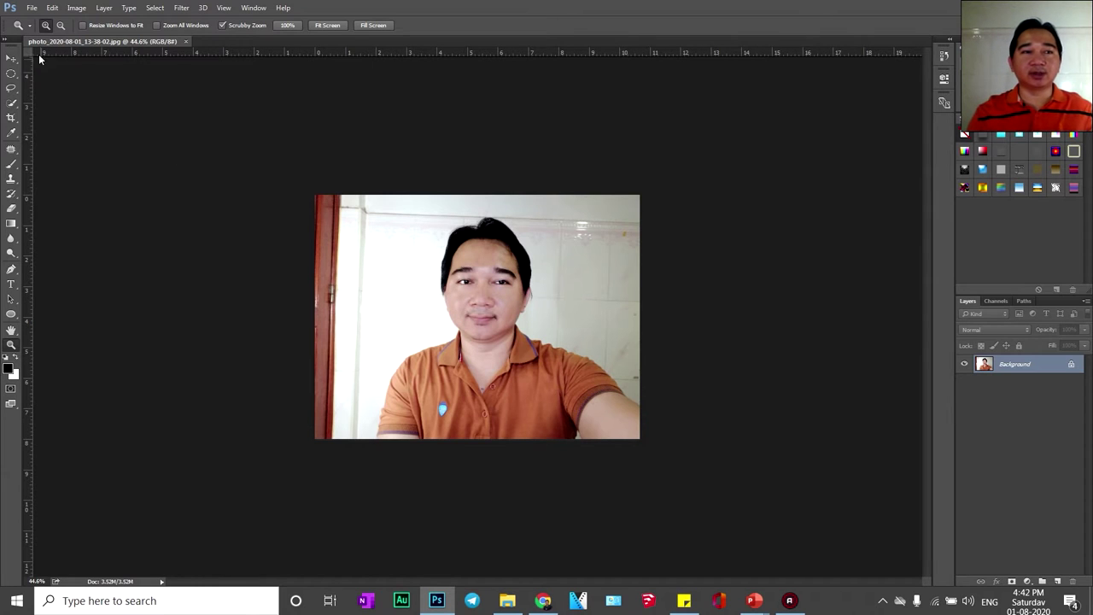
pyautogui.click(32, 8)
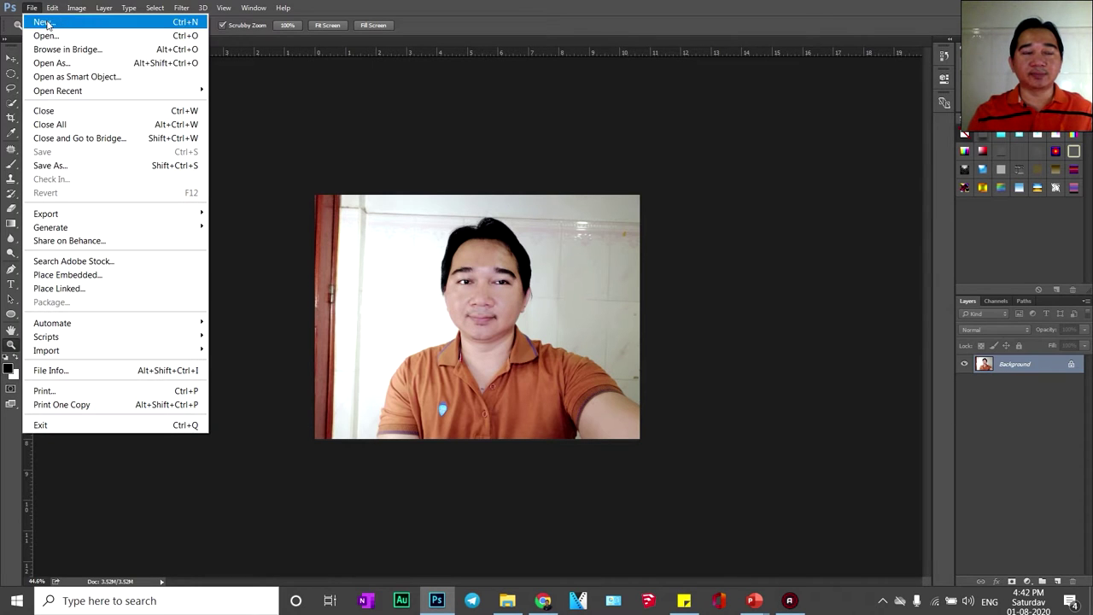
pyautogui.click(105, 25)
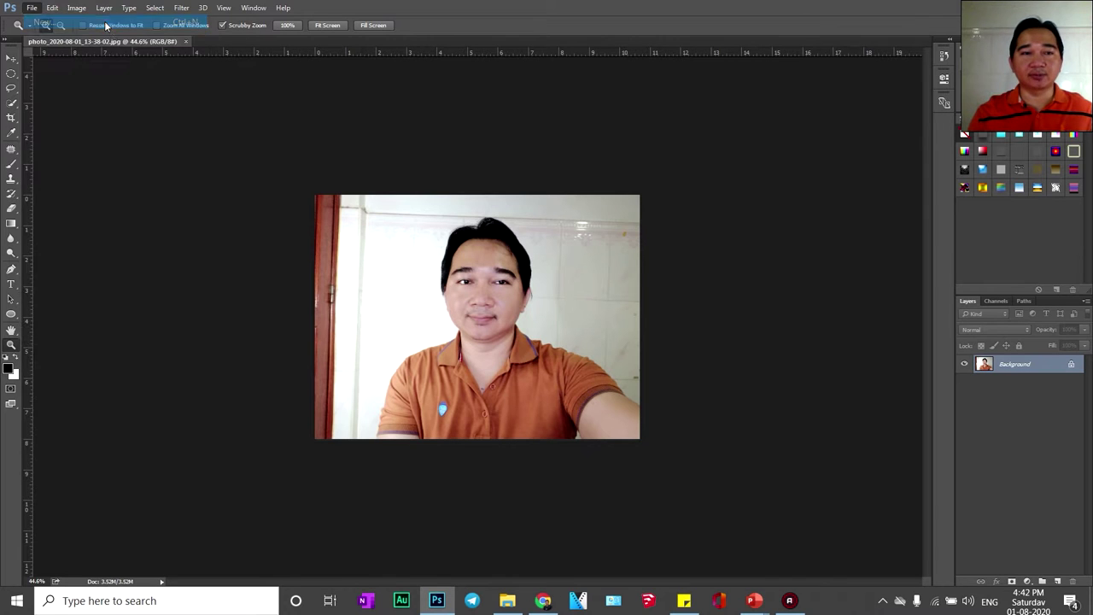
pyautogui.click(521, 162)
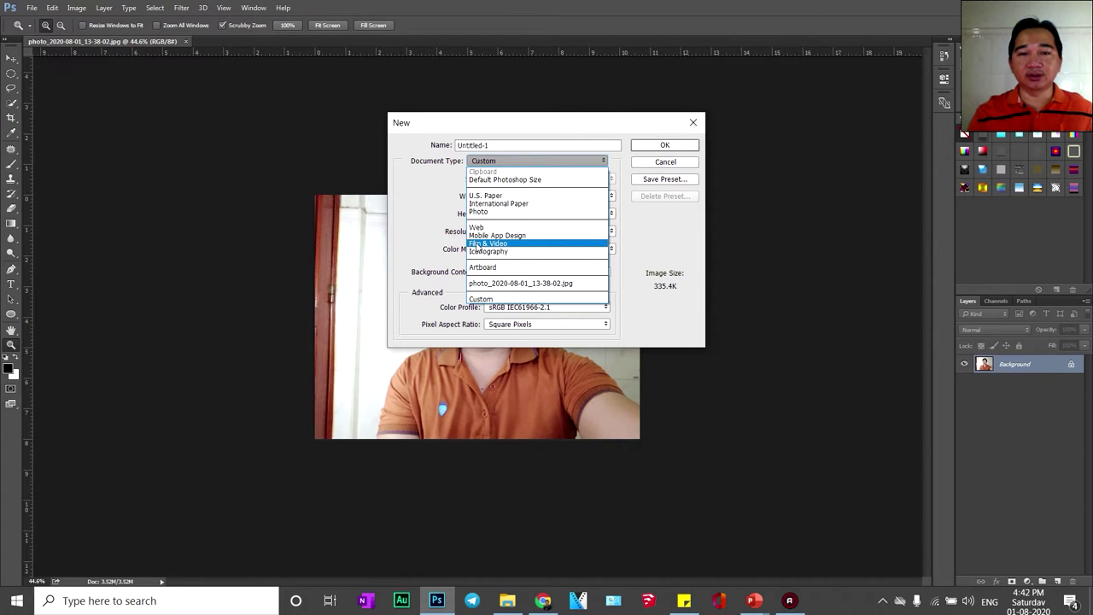
pyautogui.click(500, 162)
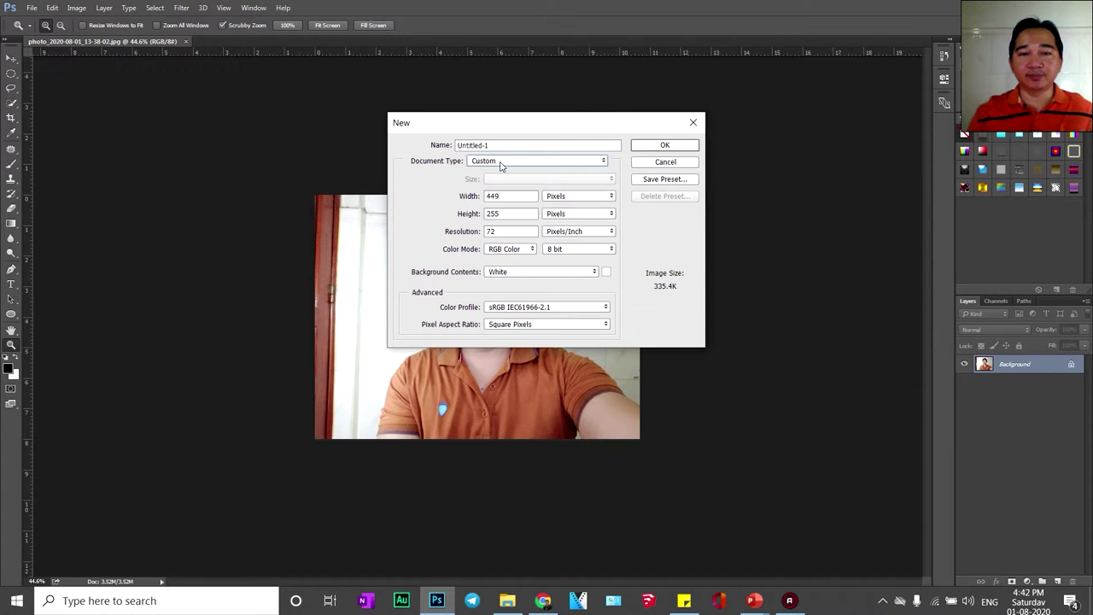
pyautogui.click(501, 162)
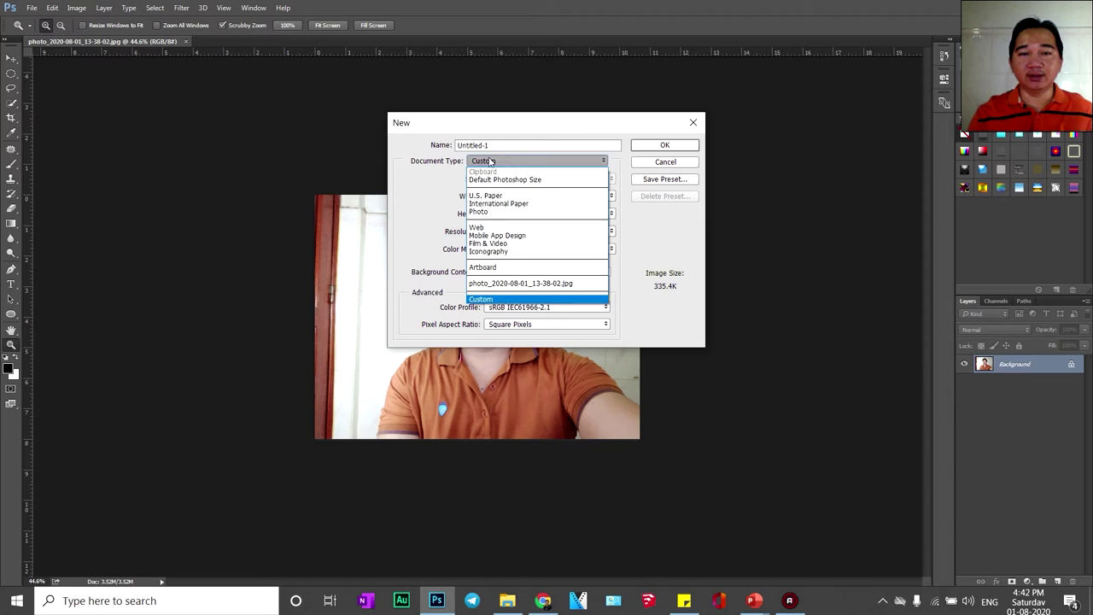
pyautogui.click(506, 245)
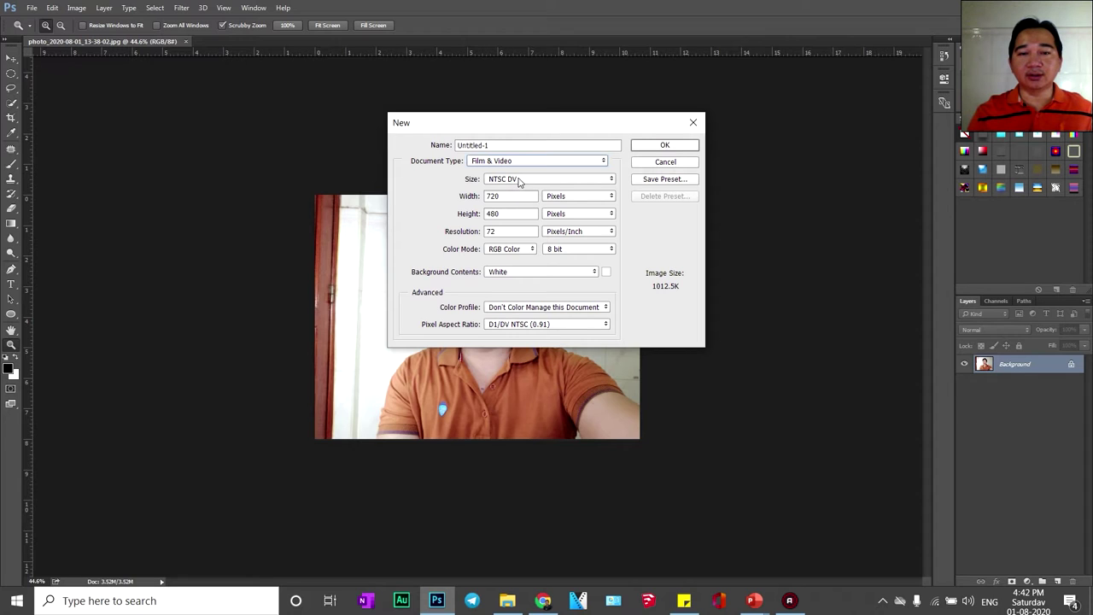
# - Set the size preset to HDV/HDTV 720p/29.97, 1280 by 720 pixels, and create the document
pyautogui.click(520, 180)
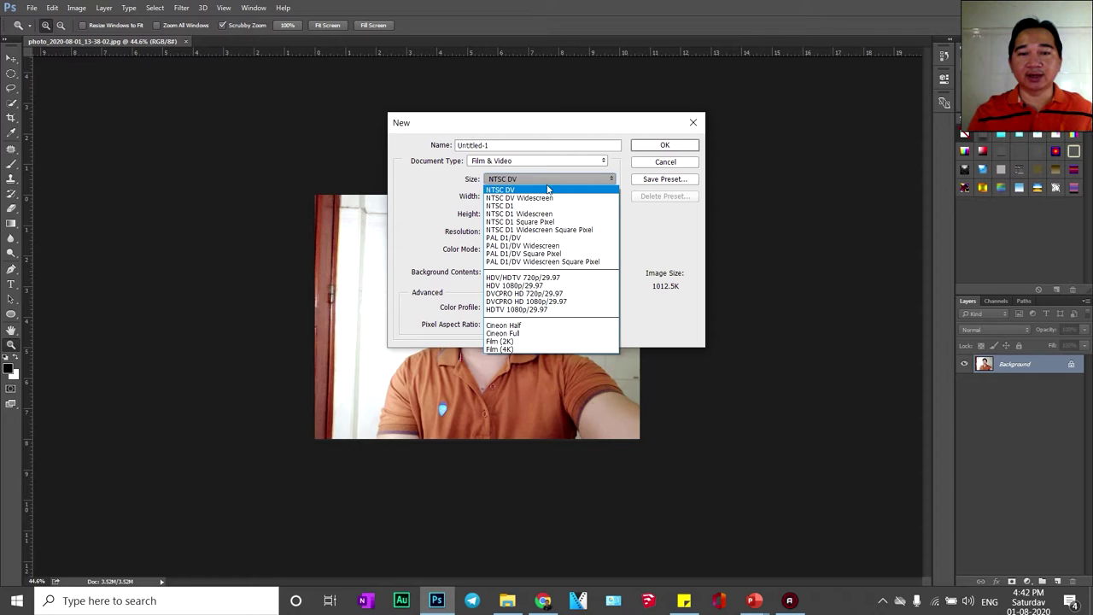
pyautogui.click(543, 278)
pyautogui.doubleClick(511, 196)
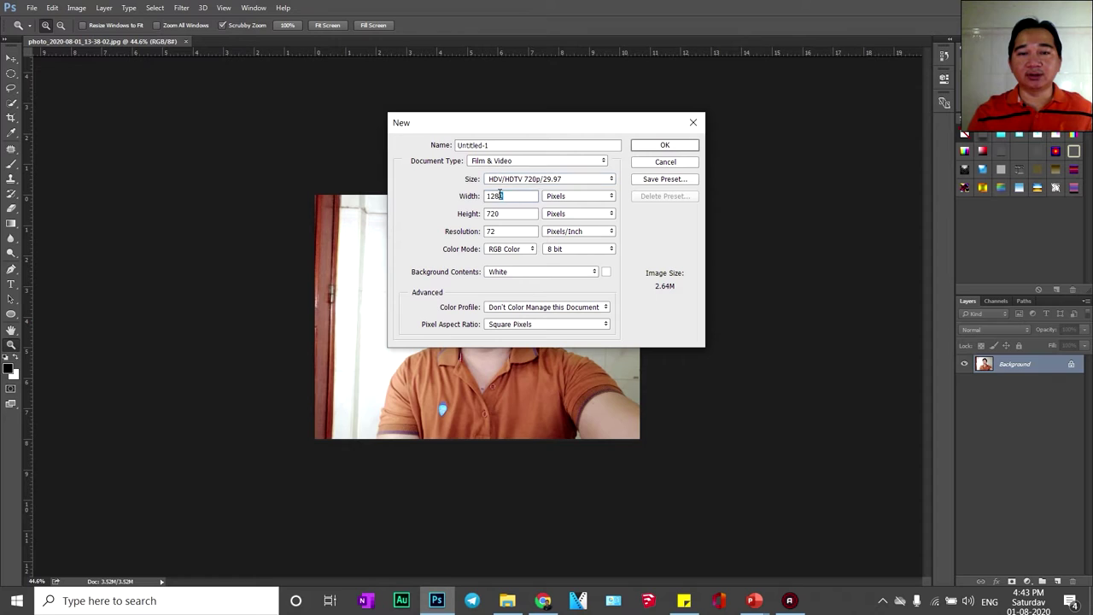
pyautogui.doubleClick(515, 214)
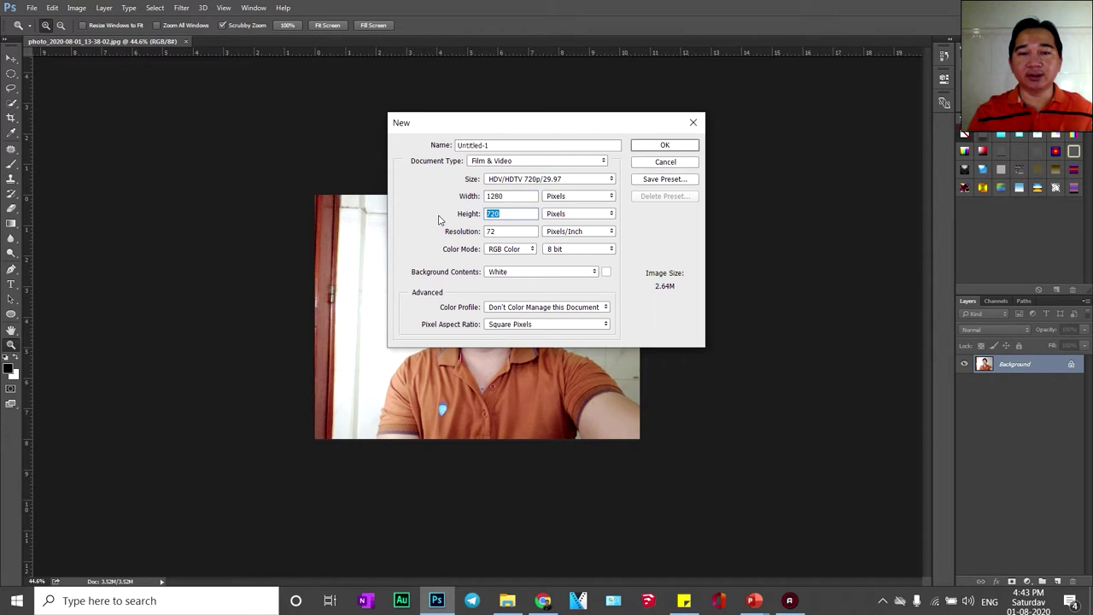
pyautogui.click(675, 147)
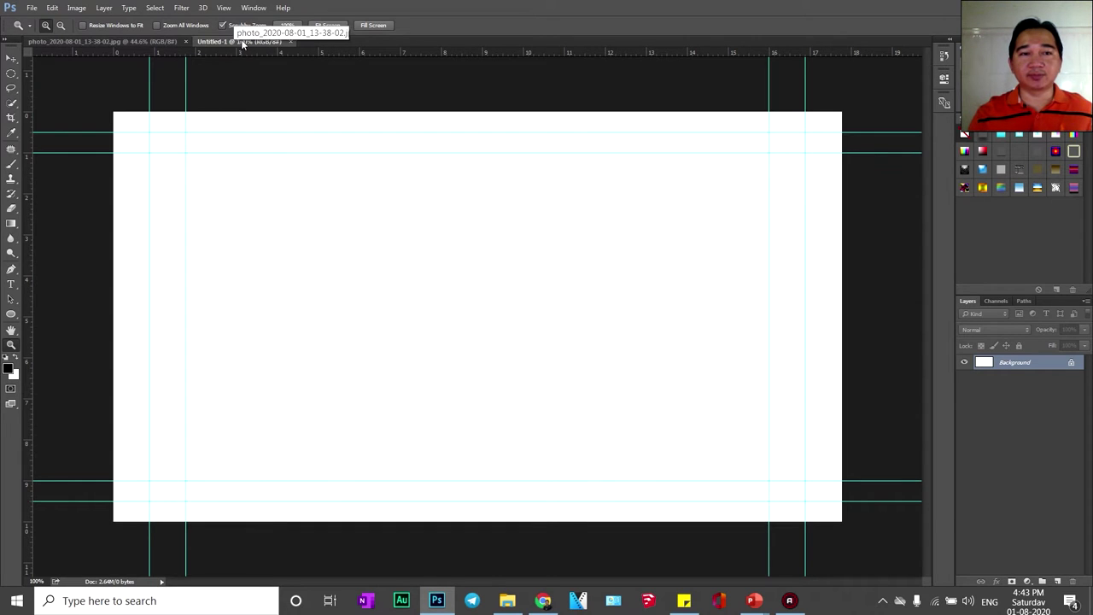
# - Convert the portrait photo document's locked Background into a regular layer with the default layer settings
pyautogui.click(103, 40)
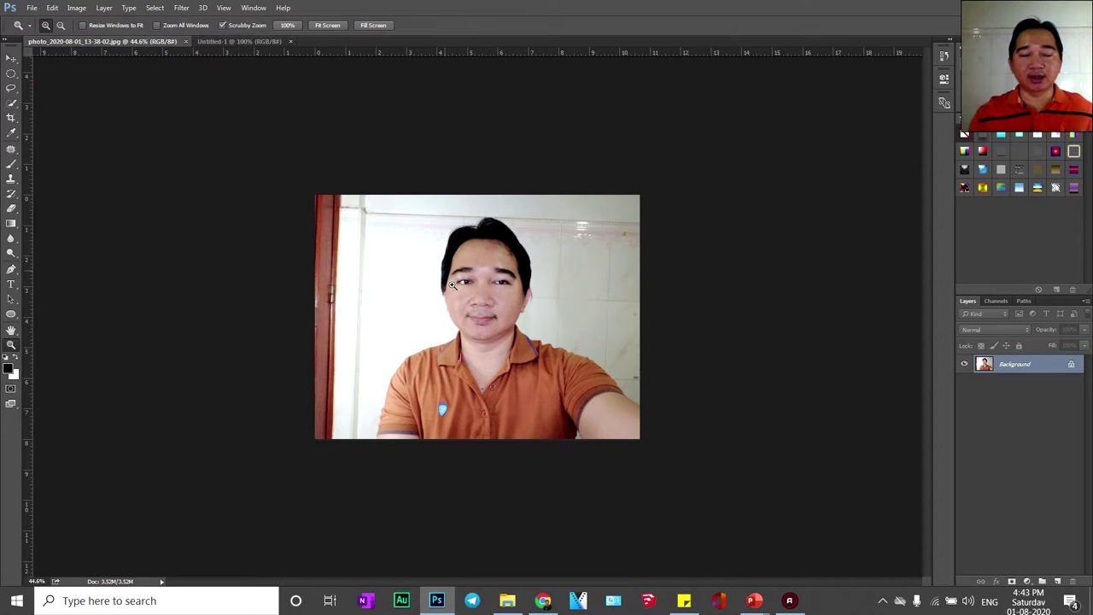
pyautogui.click(11, 58)
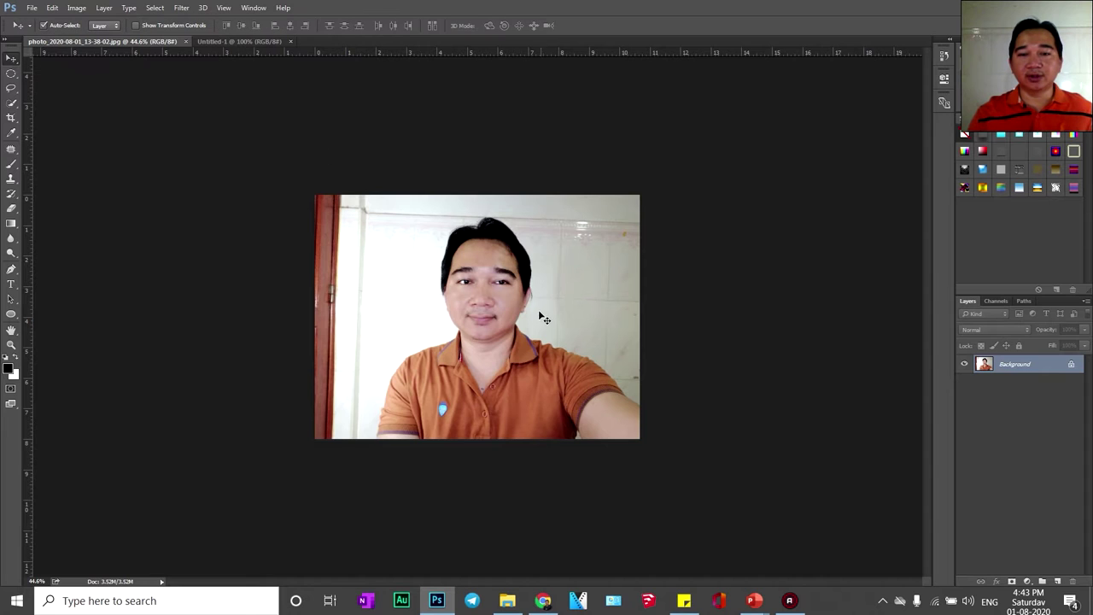
pyautogui.moveTo(445, 235); pyautogui.dragTo(143, 41)
pyautogui.click(141, 36)
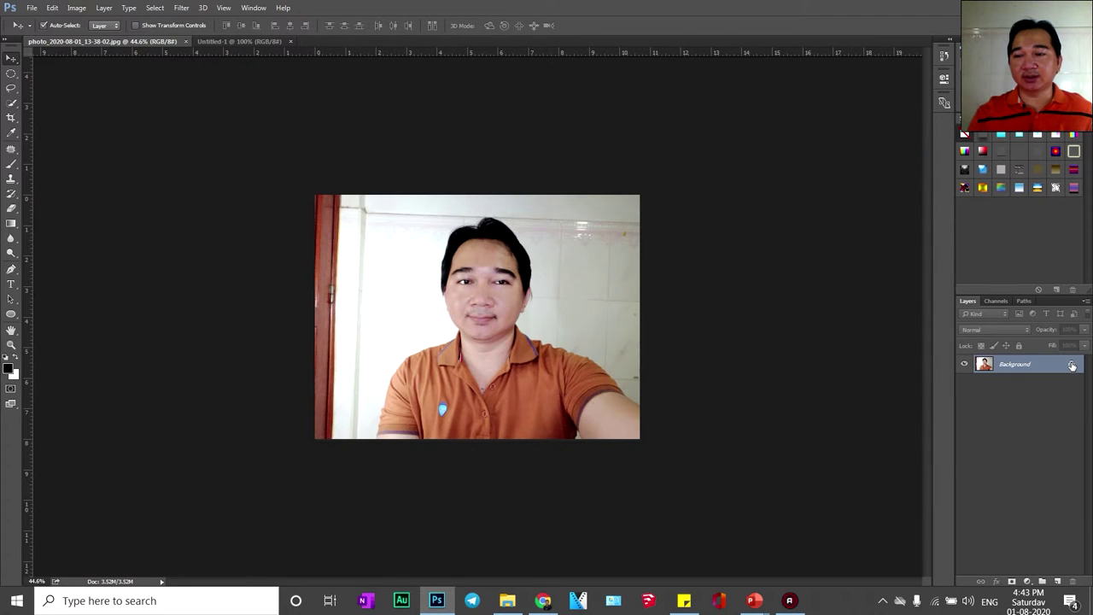
pyautogui.doubleClick(1060, 365)
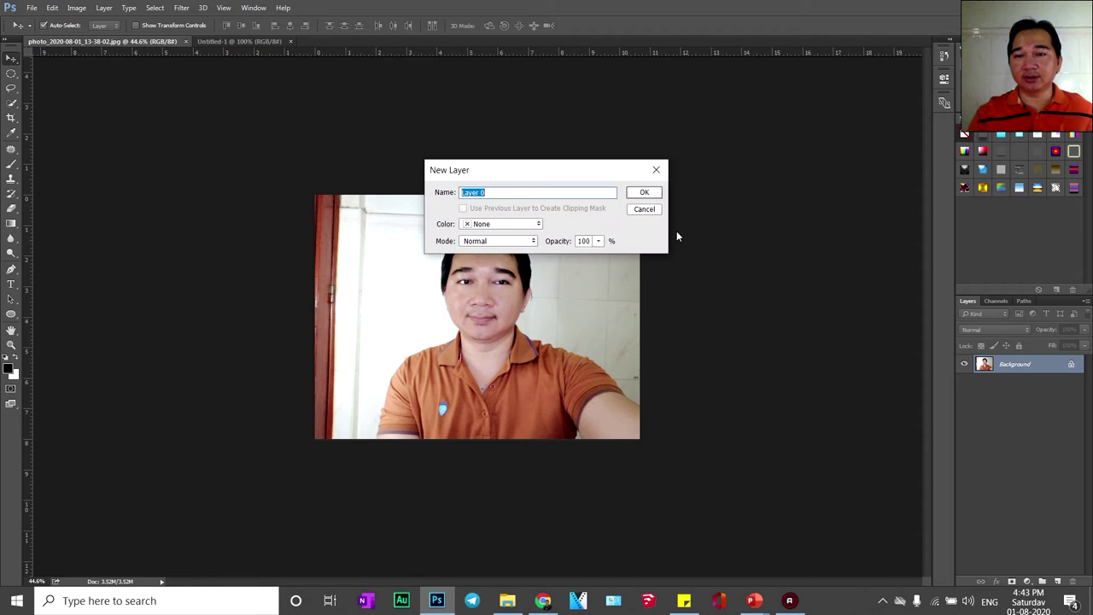
pyautogui.click(644, 192)
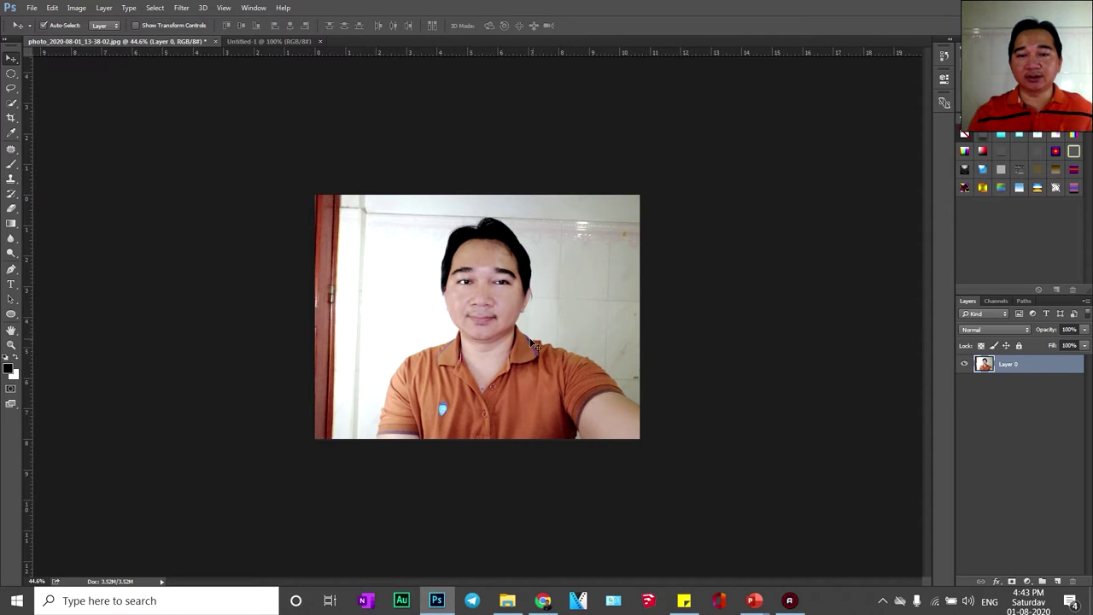
# - Move the portrait photo into the blank 1280 by 720 document and place it near the canvas's upper-left corner
pyautogui.moveTo(518, 336); pyautogui.dragTo(457, 349)
pyautogui.rightClick(337, 258)
pyautogui.click(295, 210)
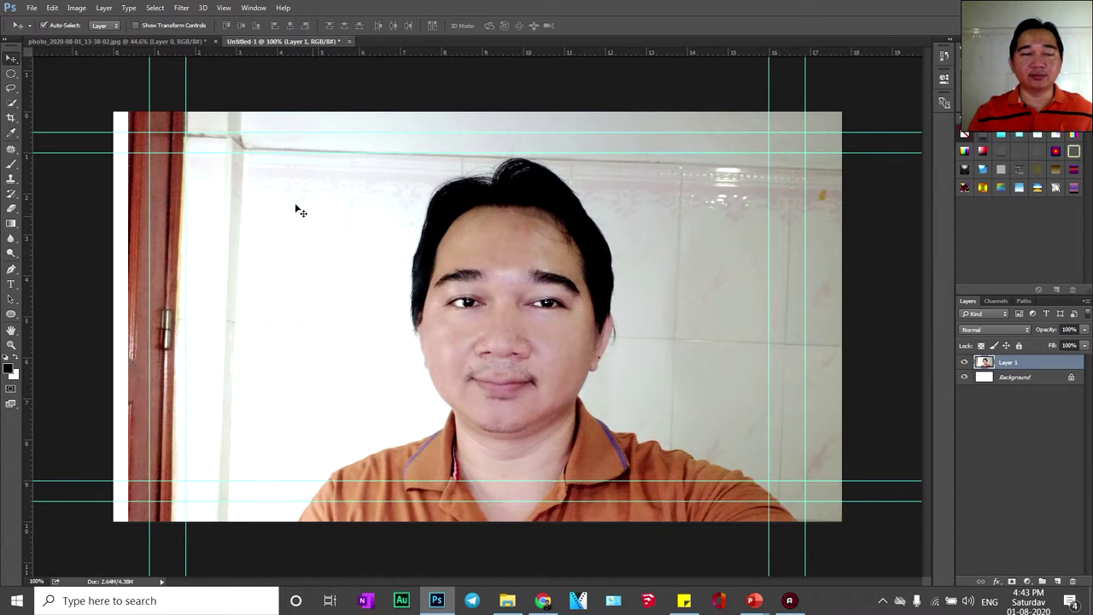
pyautogui.moveTo(193, 179); pyautogui.dragTo(185, 189)
# - Scale the portrait photo layer down to about 60% and position it in the canvas's upper-right area
pyautogui.click(51, 9)
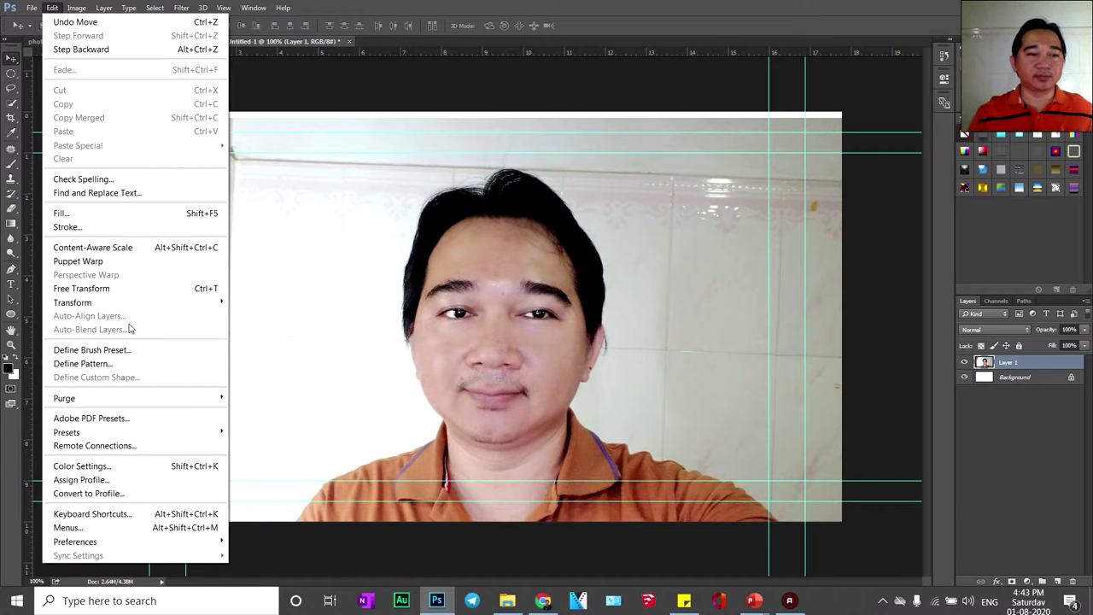
pyautogui.moveTo(134, 307)
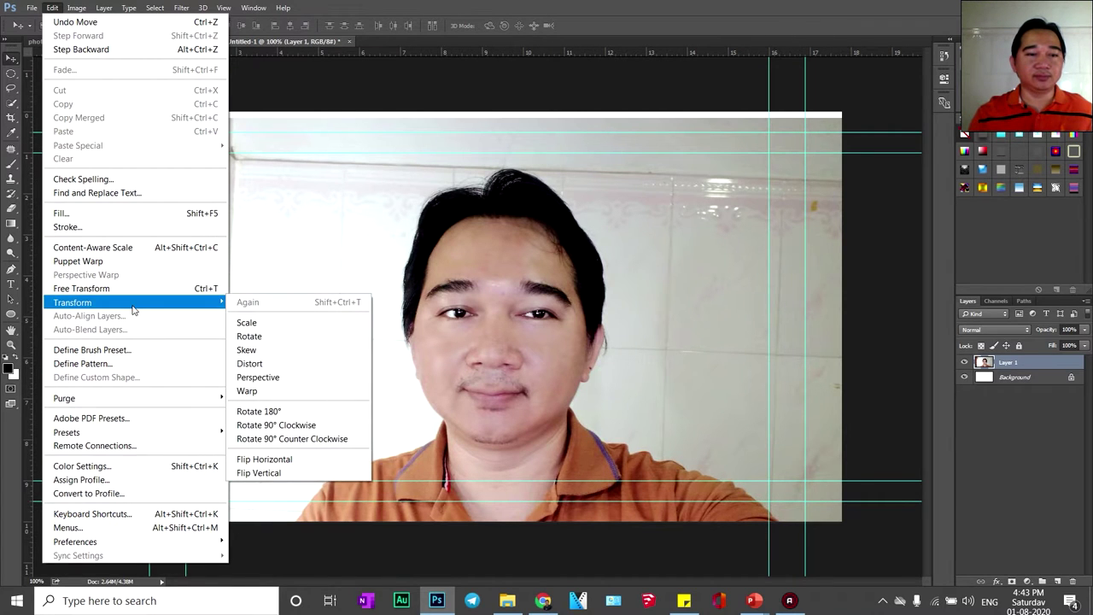
pyautogui.click(248, 324)
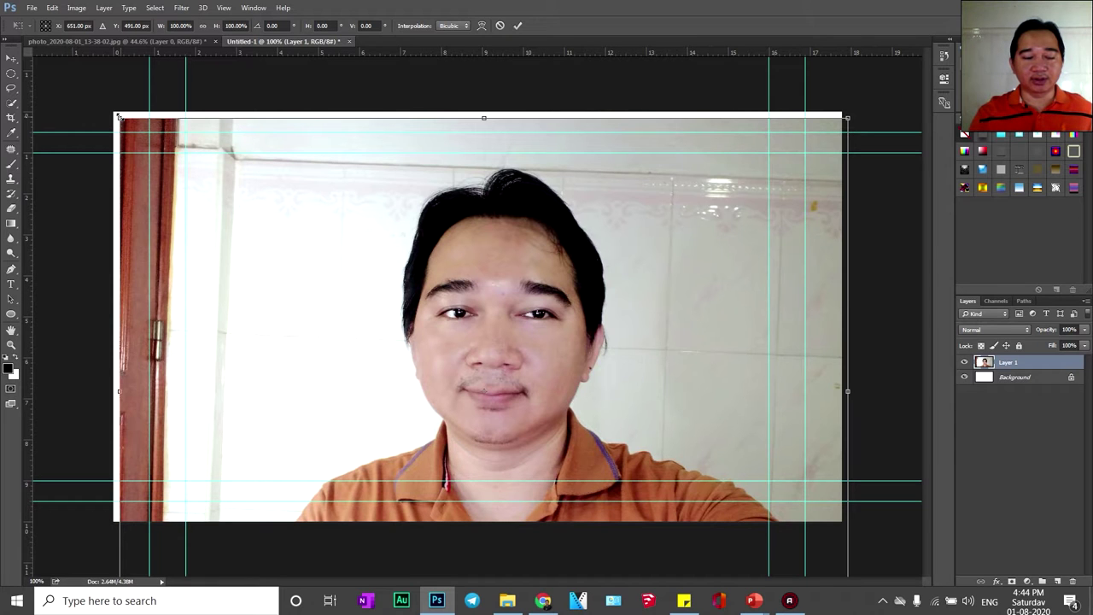
pyautogui.moveTo(165, 139); pyautogui.dragTo(389, 385)
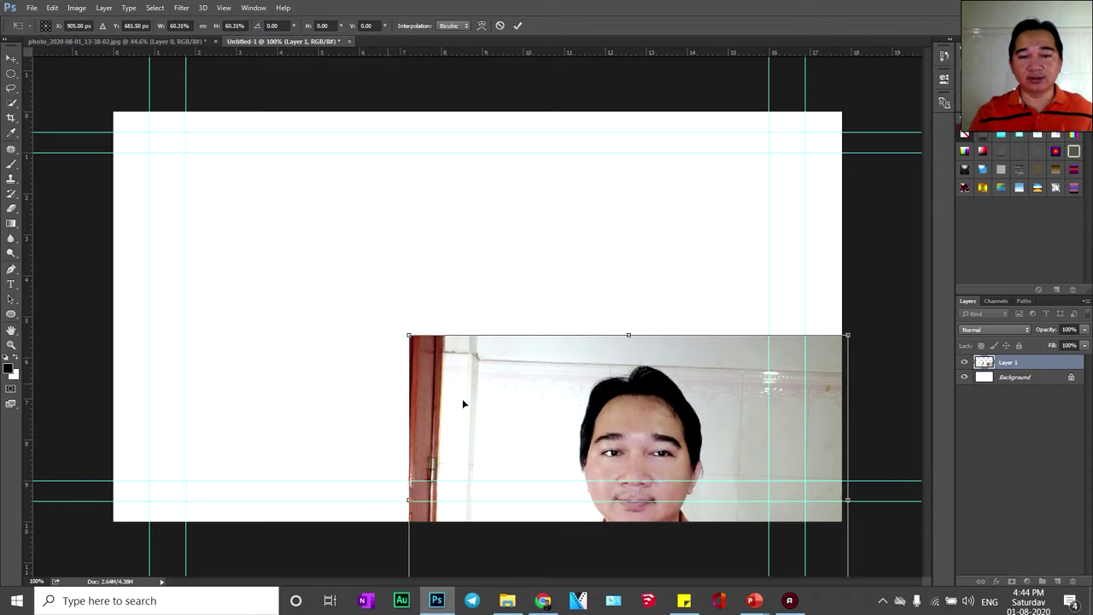
pyautogui.moveTo(463, 398); pyautogui.dragTo(476, 339)
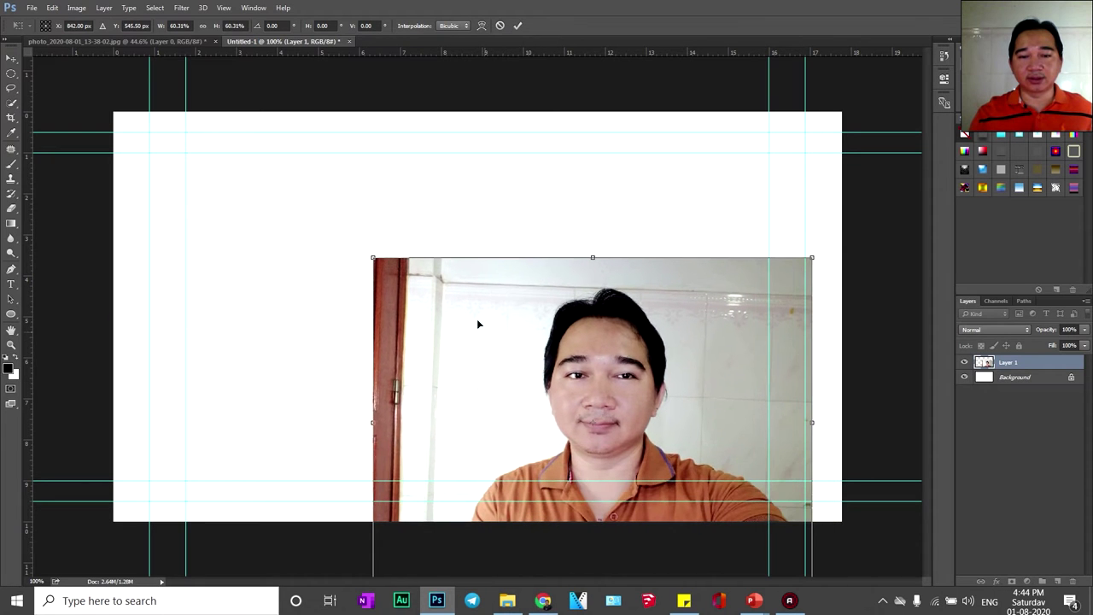
pyautogui.moveTo(471, 295); pyautogui.dragTo(471, 205)
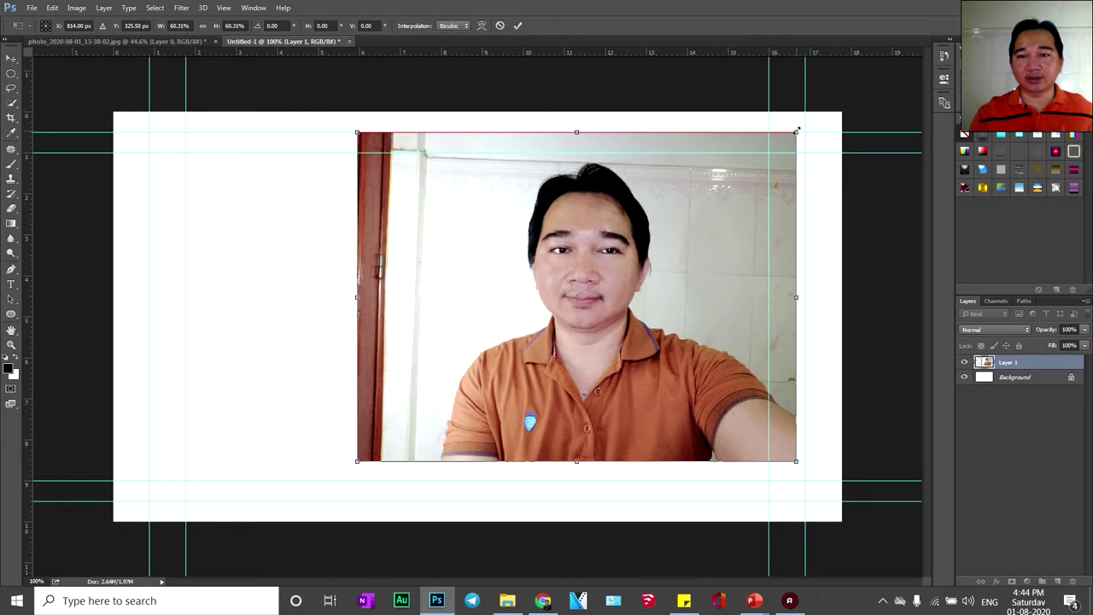
# - Enlarge the photo to about 75% to span the canvas height, and move it flush with the canvas's right edge
pyautogui.moveTo(797, 131); pyautogui.dragTo(739, 208)
pyautogui.hotkey('ctrl', 'z')
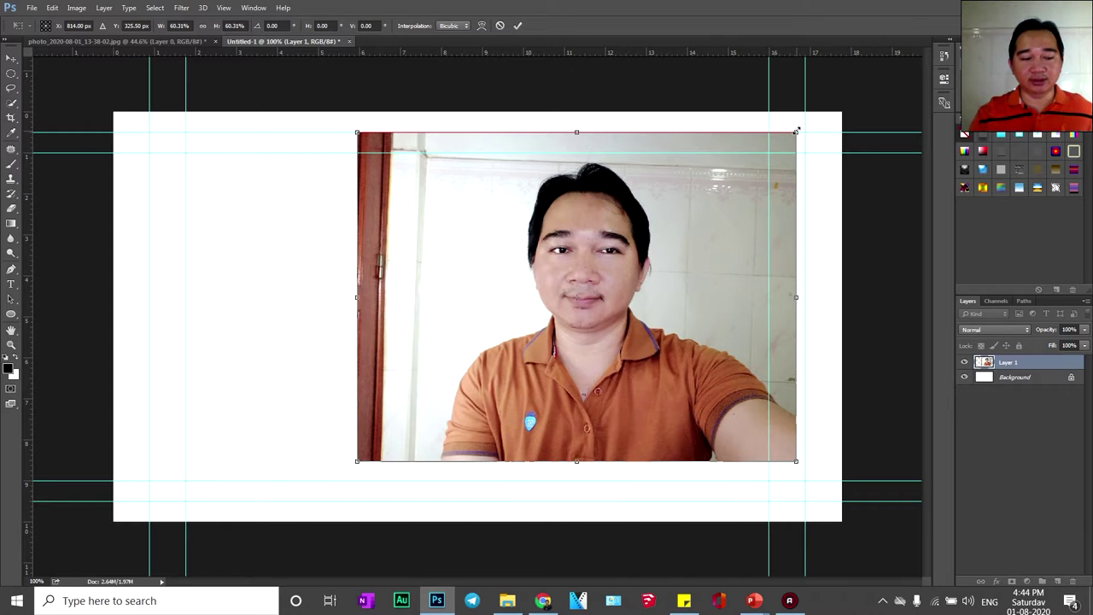
pyautogui.moveTo(796, 131); pyautogui.dragTo(827, 116)
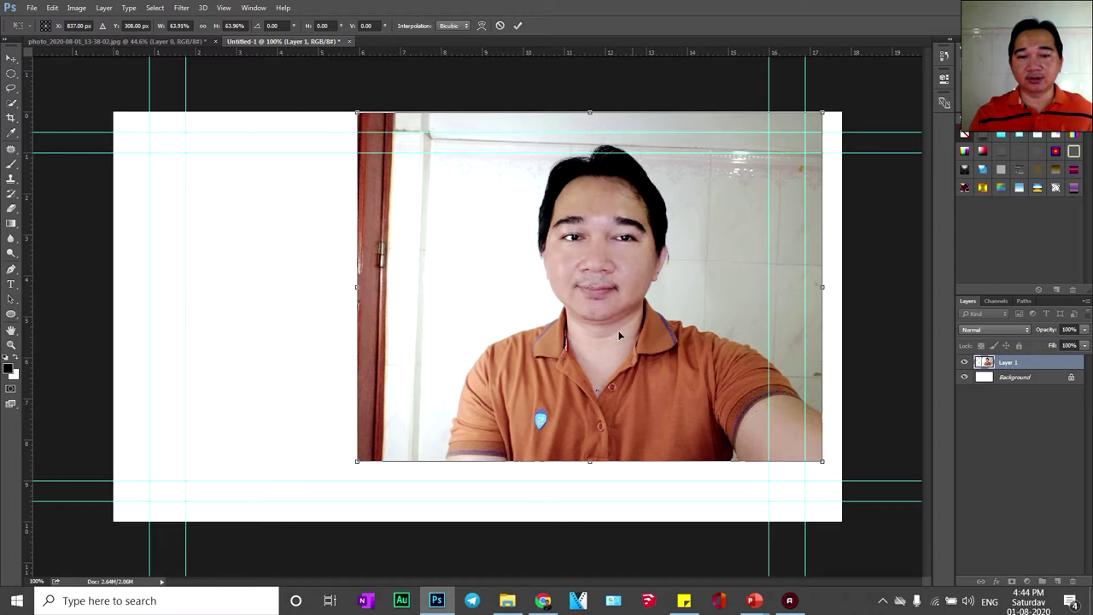
pyautogui.moveTo(357, 462); pyautogui.dragTo(281, 521)
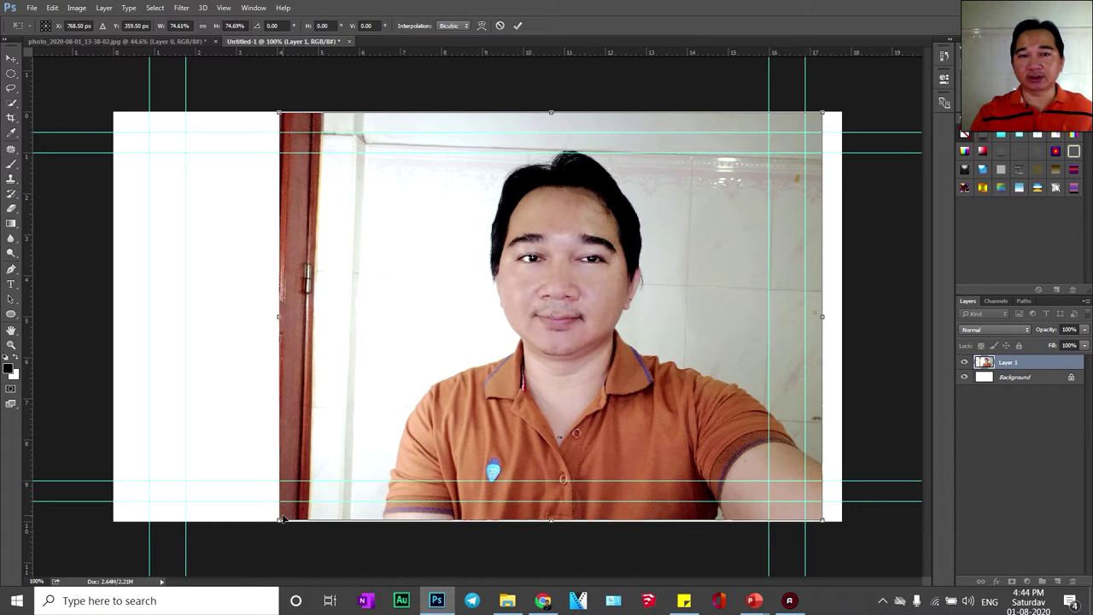
pyautogui.click(519, 27)
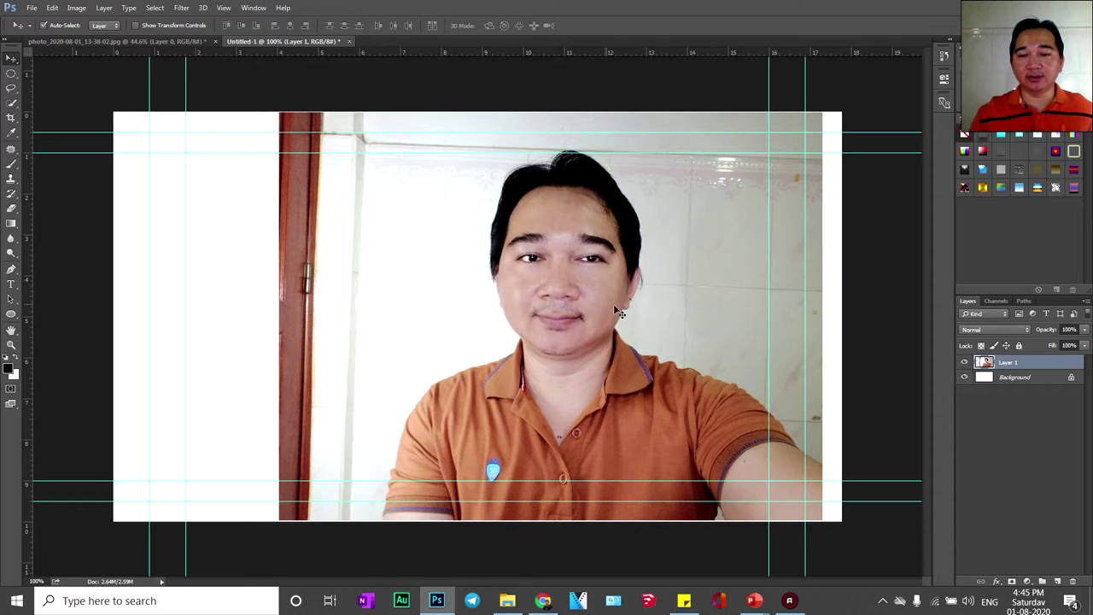
pyautogui.moveTo(614, 305); pyautogui.dragTo(627, 306)
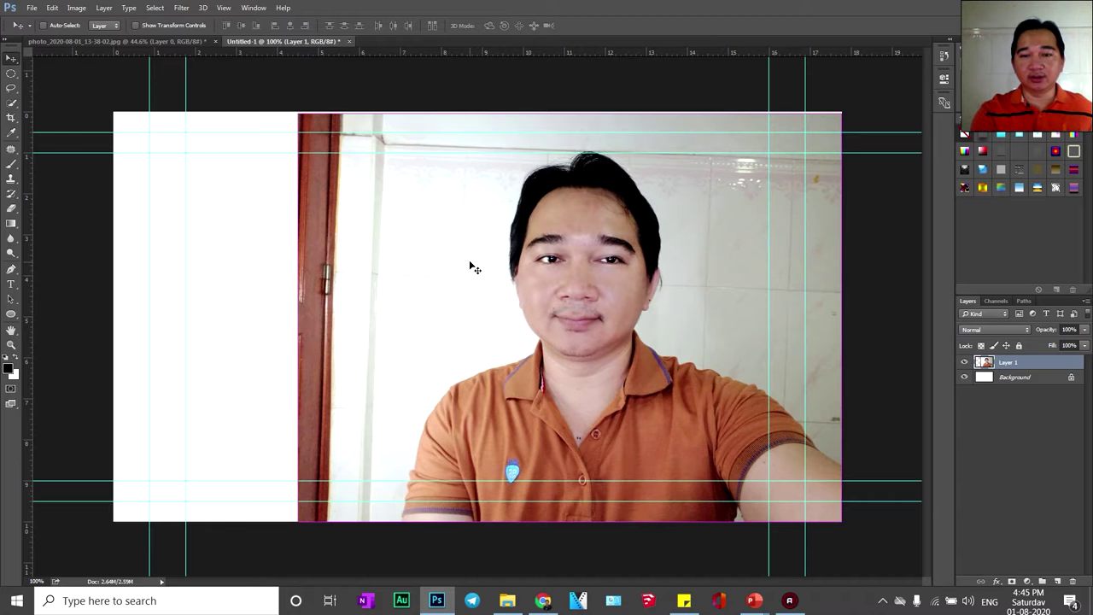
pyautogui.hotkey('ctrl', '+')
pyautogui.hotkey('ctrl', '-')
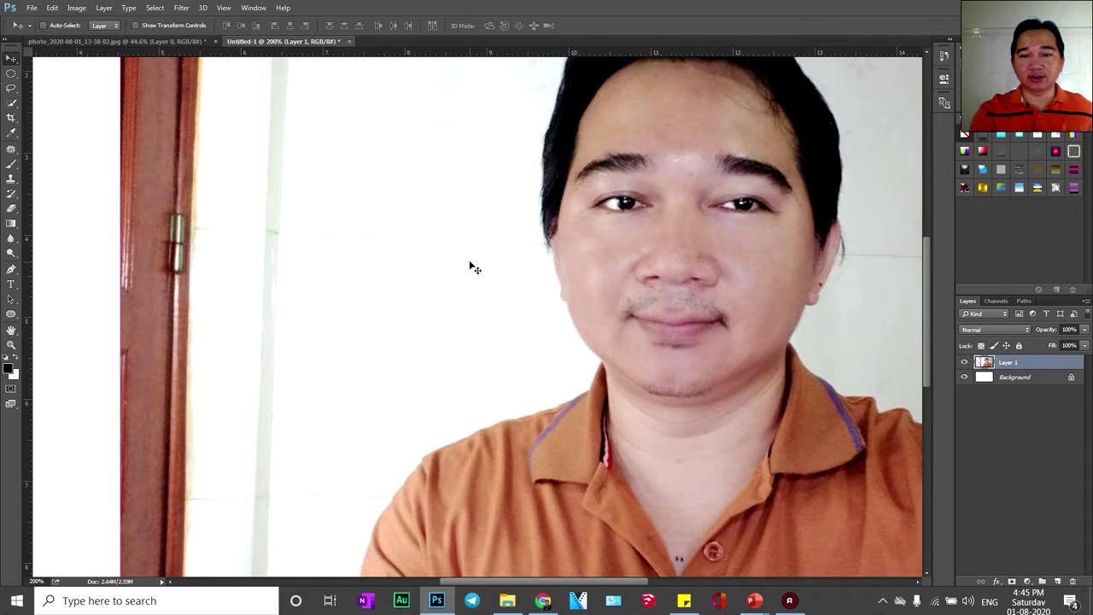
pyautogui.hotkey('ctrl', '-')
pyautogui.hotkey('ctrl', '-')
pyautogui.hotkey('ctrl', '-')
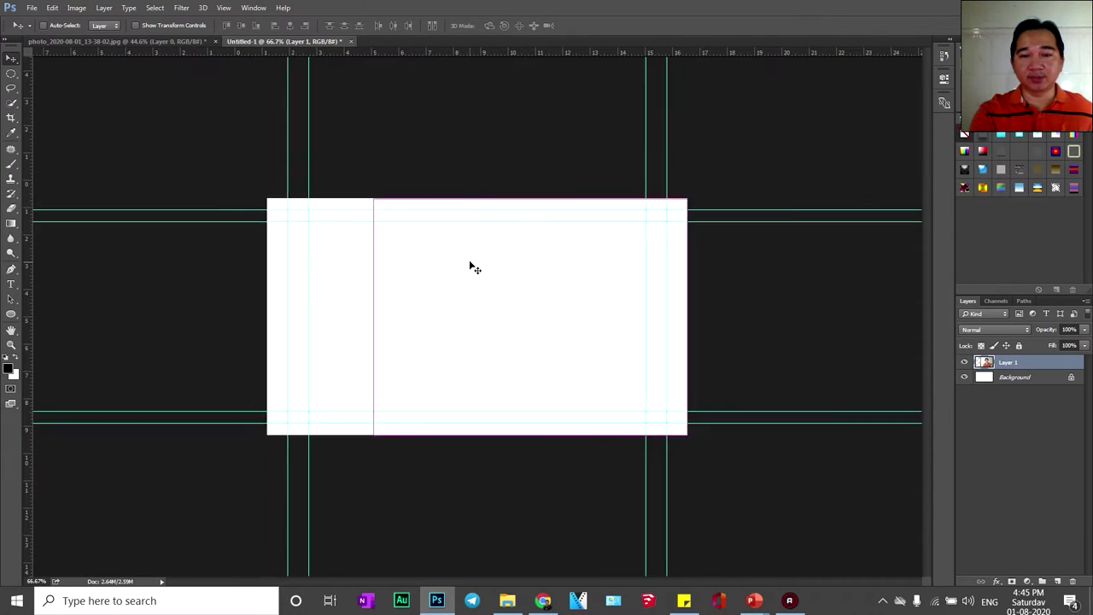
pyautogui.hotkey('ctrl', '-')
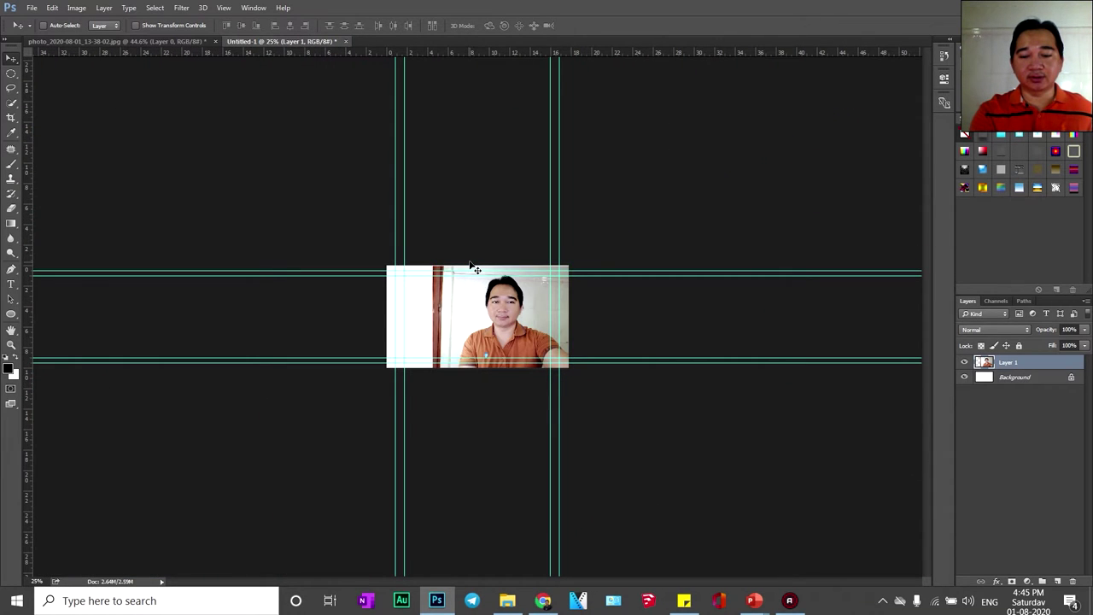
pyautogui.hotkey('ctrl', '+')
pyautogui.hotkey('ctrl', '+')
pyautogui.hotkey('ctrl', '+')
pyautogui.hotkey('ctrl', '+')
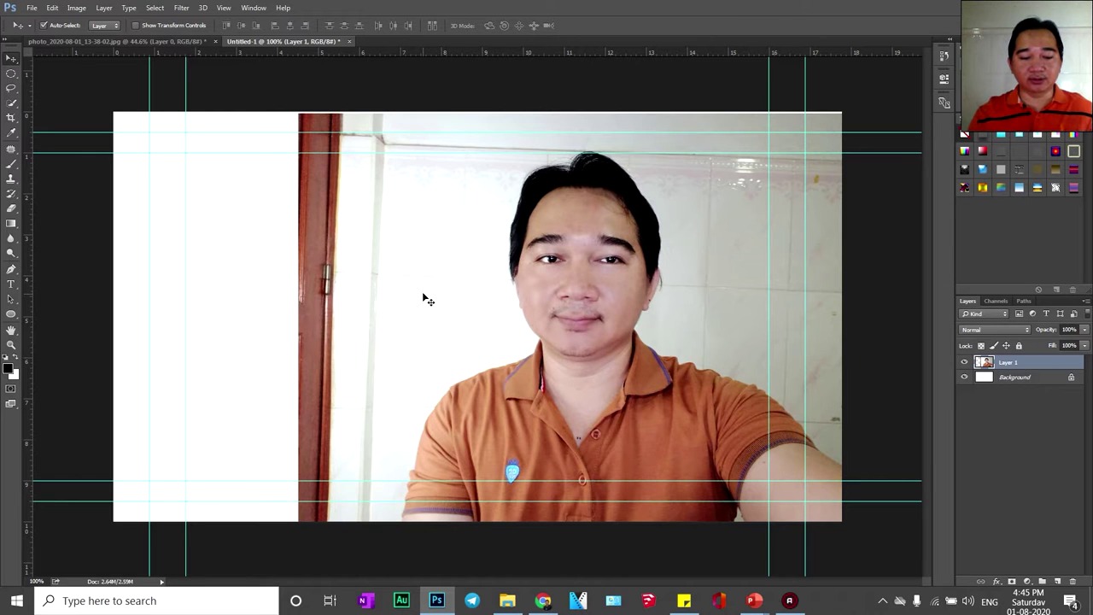
pyautogui.press('space')
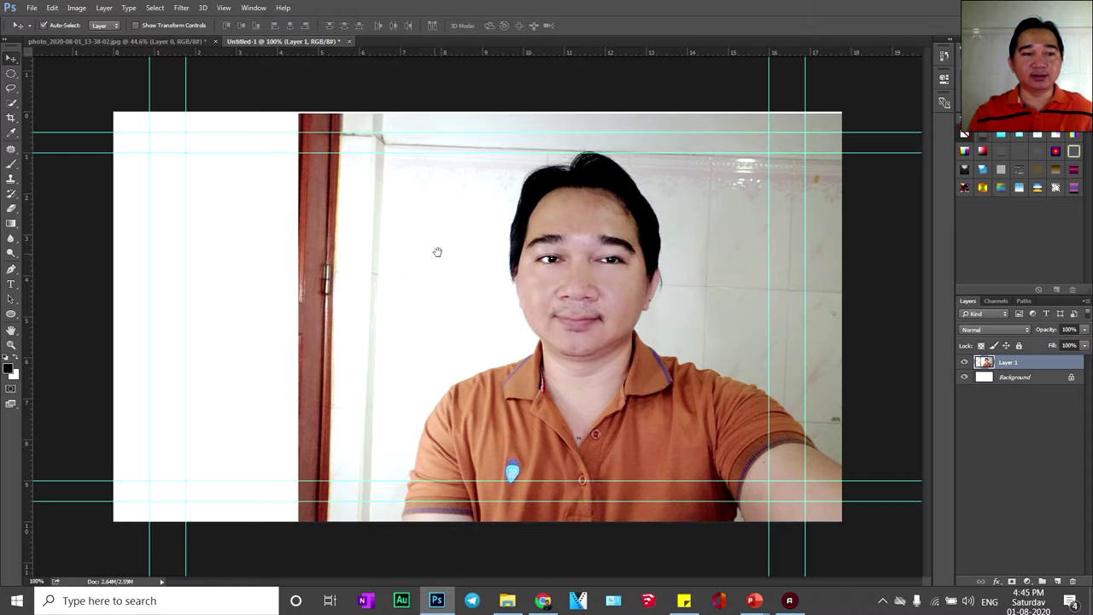
# - Switch to full screen mode with the menu bar and zoom in on the head in the portrait
pyautogui.click(11, 330)
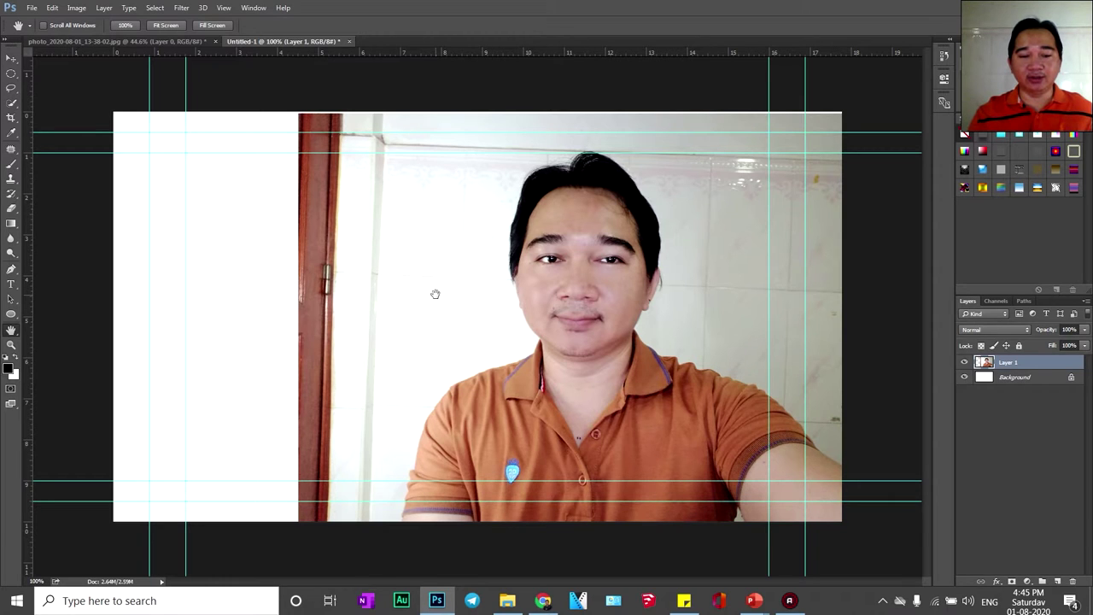
pyautogui.press('f')
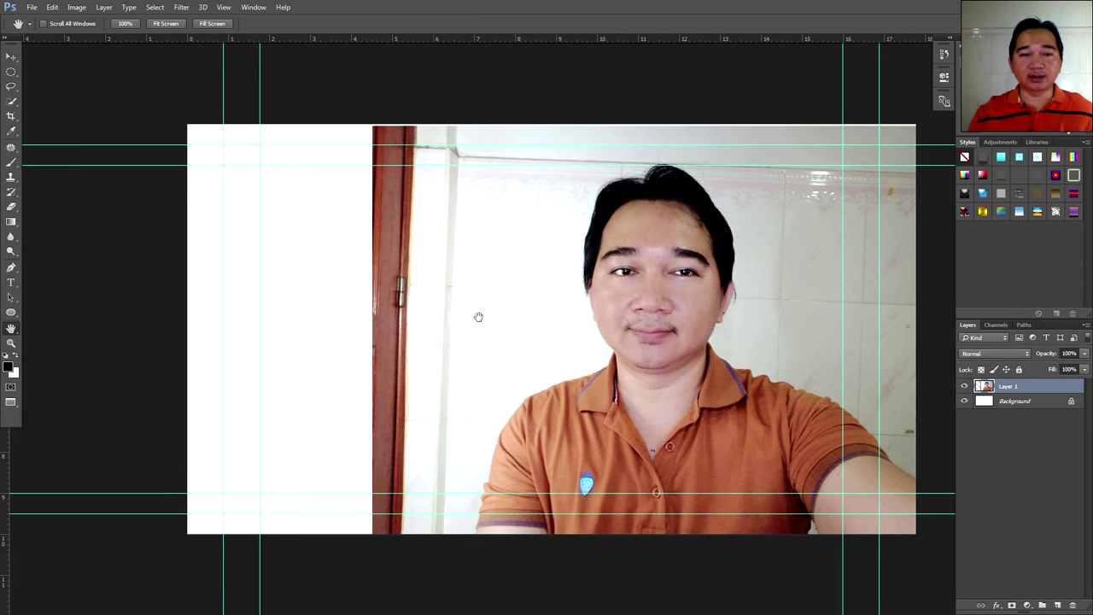
pyautogui.moveTo(512, 290); pyautogui.dragTo(404, 282)
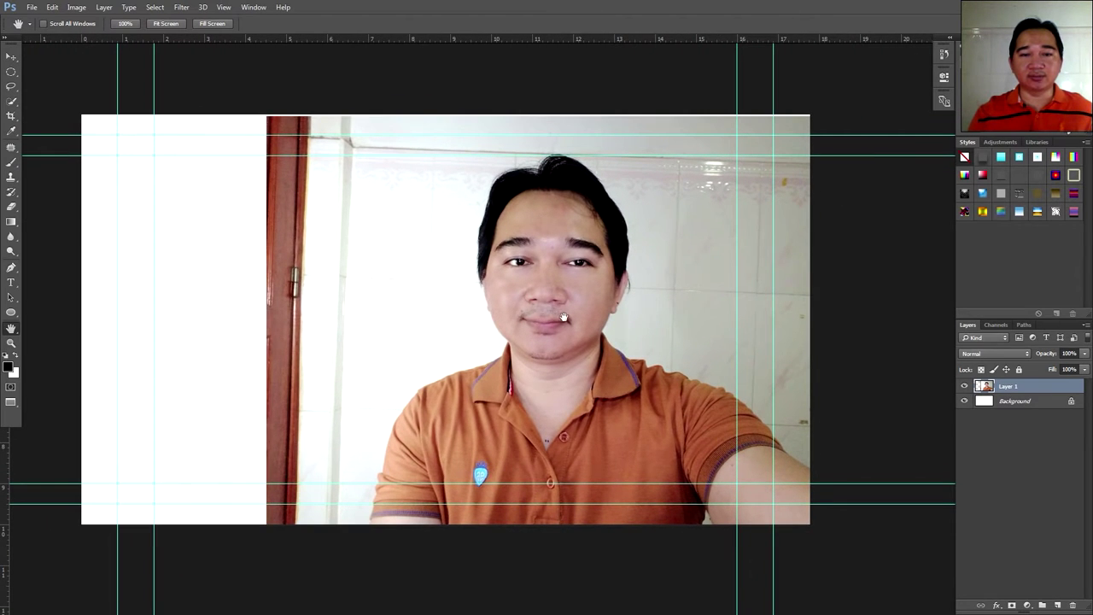
pyautogui.click(11, 343)
pyautogui.moveTo(492, 179); pyautogui.dragTo(530, 150)
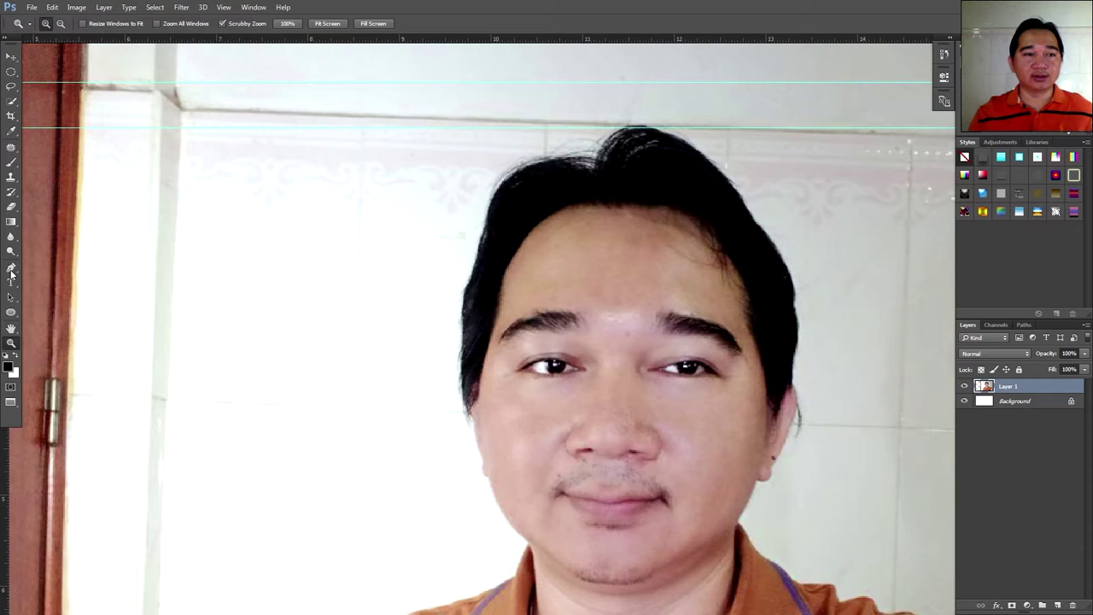
pyautogui.click(11, 270)
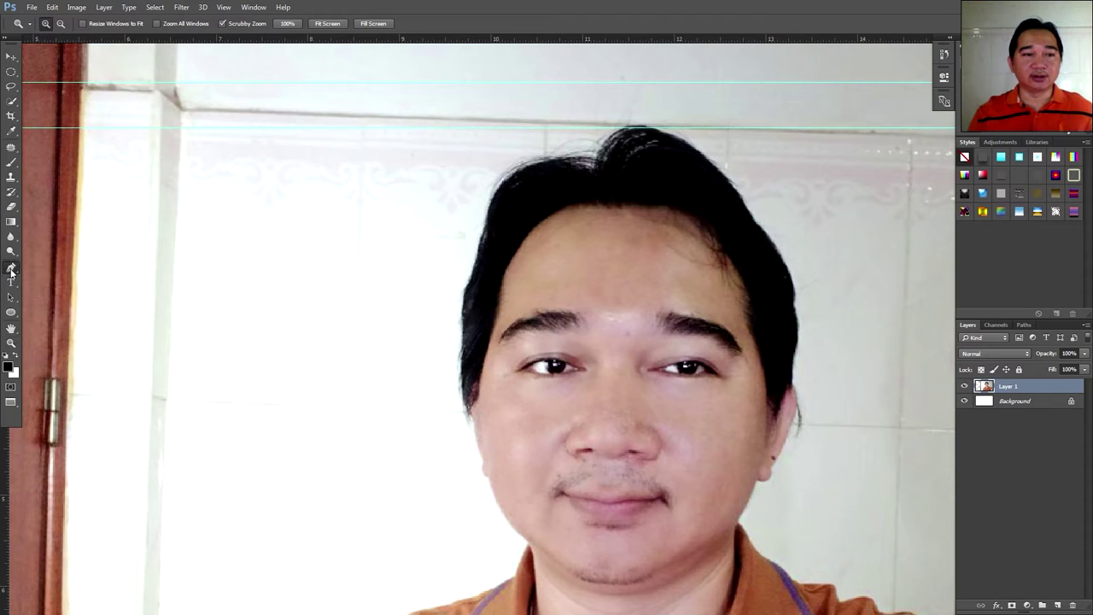
pyautogui.click(10, 89)
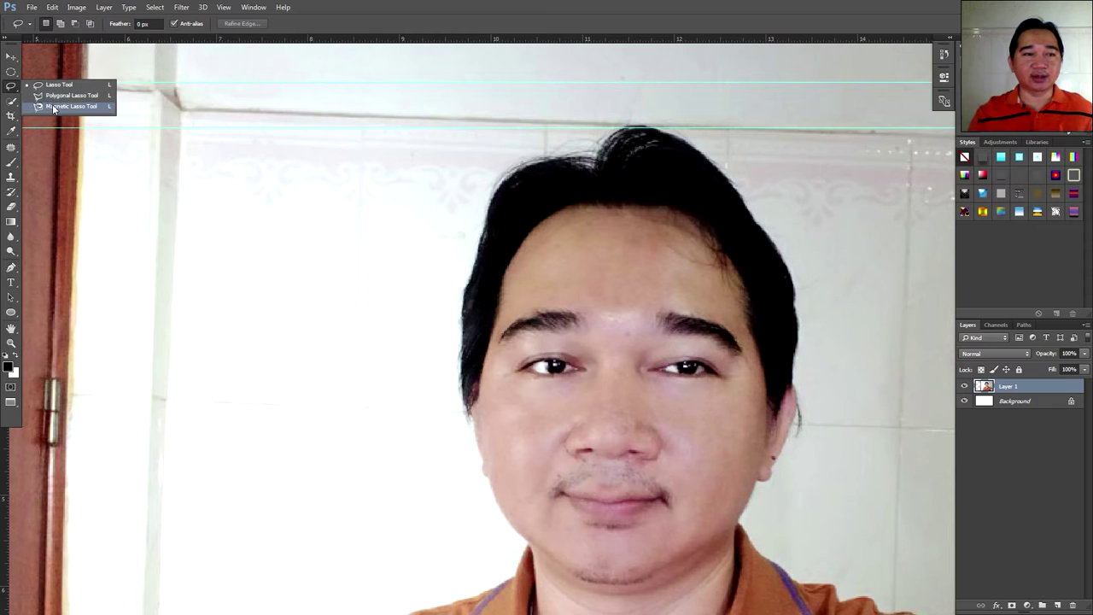
pyautogui.click(53, 107)
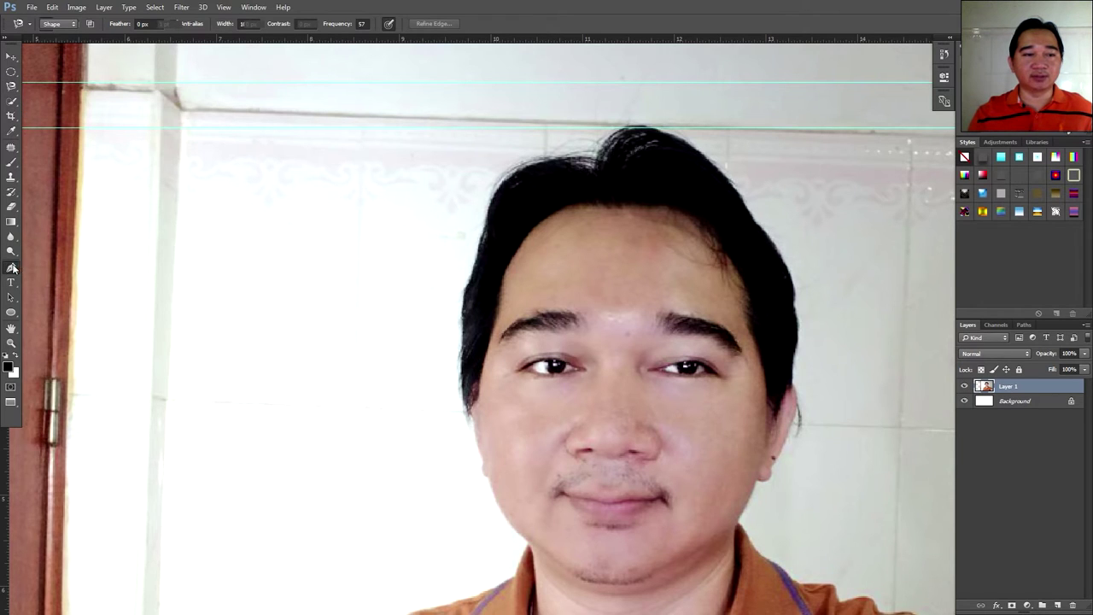
# - Start a Pen tool shape about 51 px wide, tracing from the hair parting along the hair's upper-left edge
pyautogui.click(594, 170)
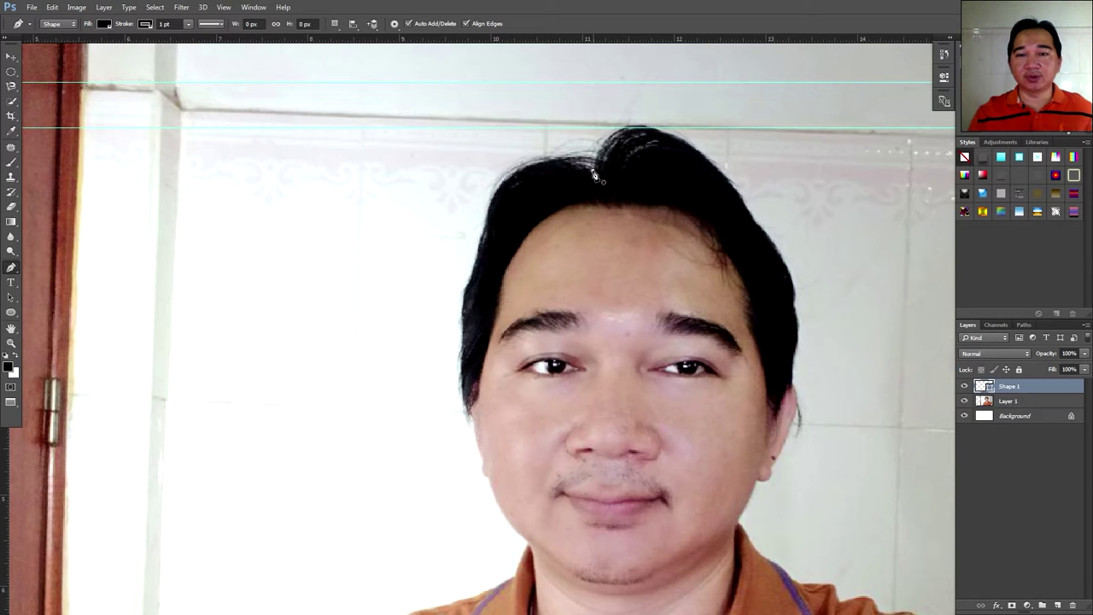
pyautogui.click(524, 168)
pyautogui.moveTo(525, 171); pyautogui.dragTo(504, 182)
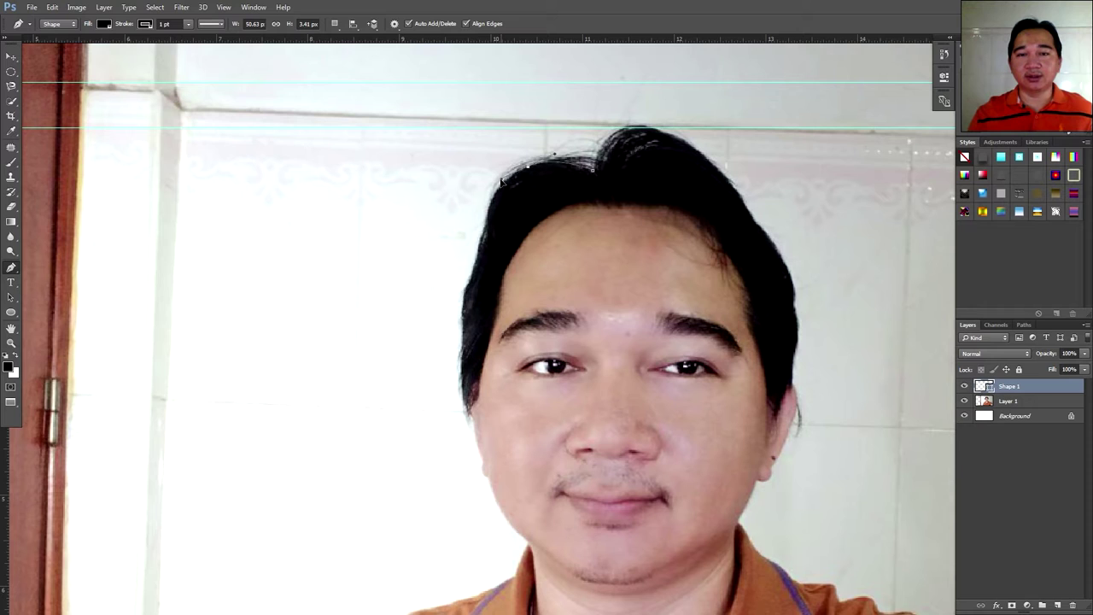
pyautogui.click(502, 183)
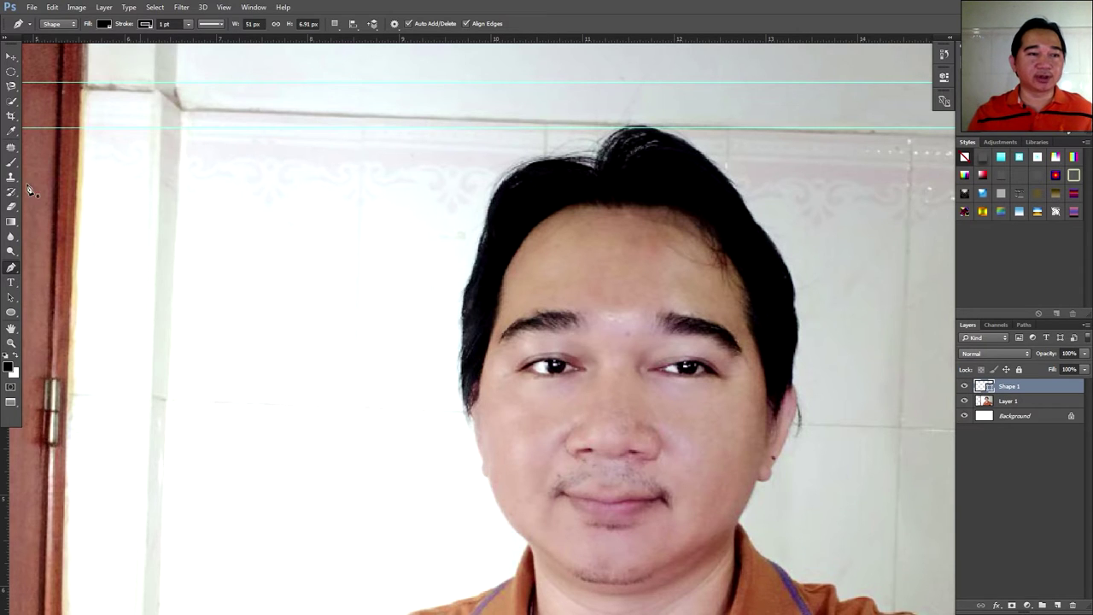
# - Activate the Quick Selection tool and adjust its brush size to 35
pyautogui.click(13, 104)
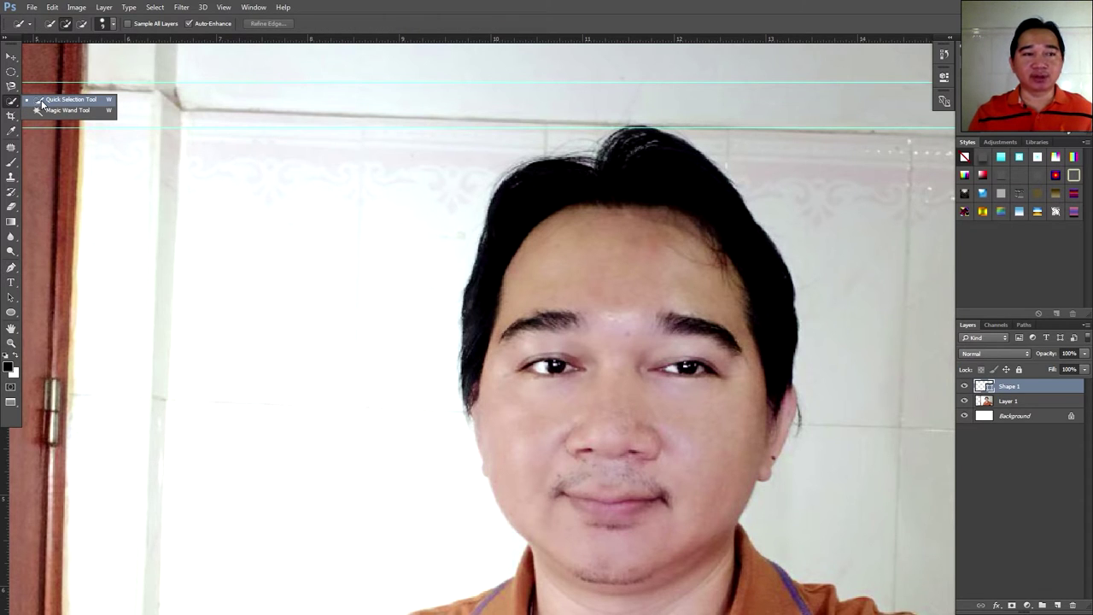
pyautogui.click(51, 102)
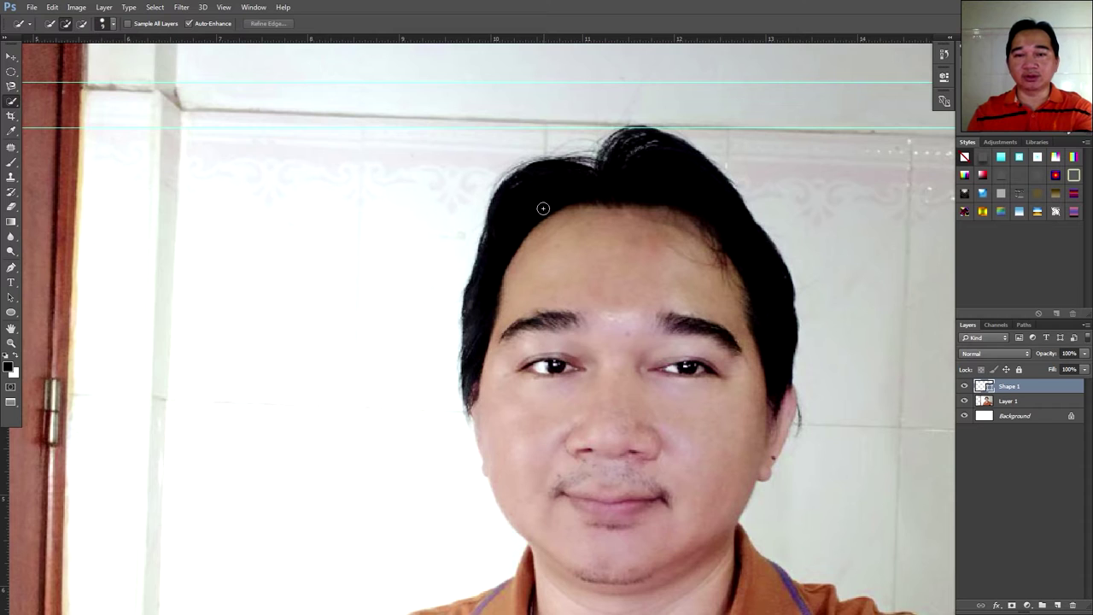
pyautogui.press(']')
pyautogui.press(']')
pyautogui.press(']')
pyautogui.press(']')
pyautogui.press(']')
pyautogui.press(']')
pyautogui.press(']')
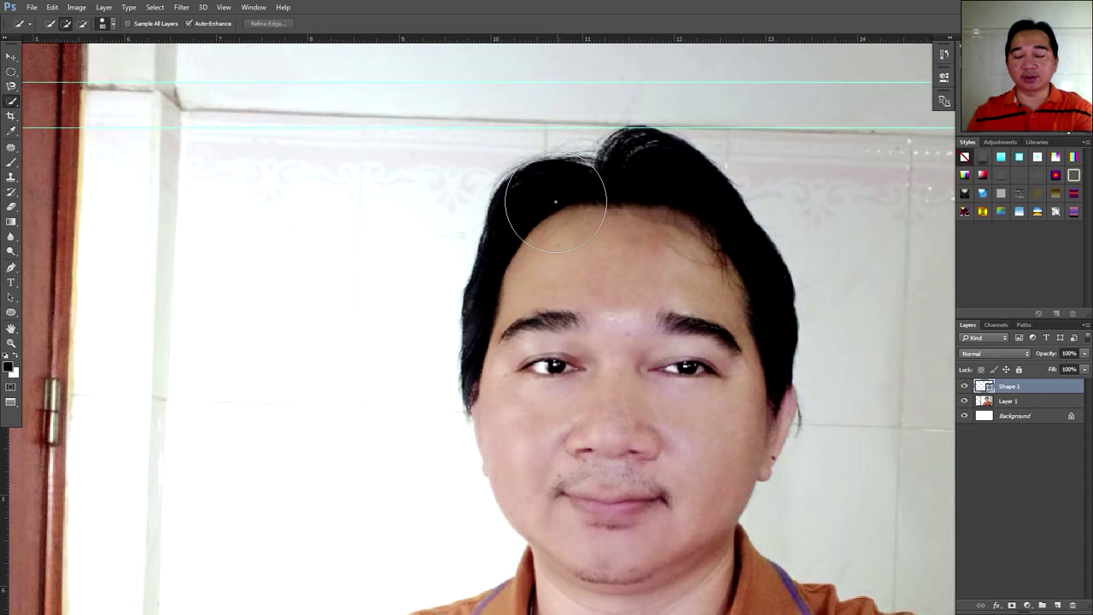
pyautogui.press('[')
pyautogui.press('[')
pyautogui.press('[')
pyautogui.press('[')
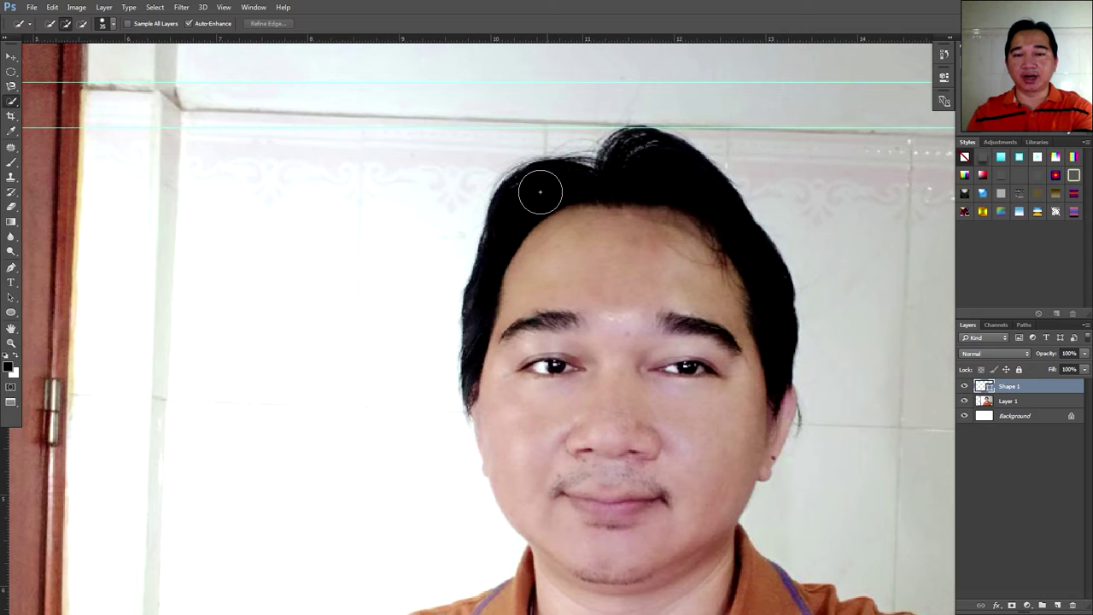
pyautogui.press('[')
pyautogui.press('[')
pyautogui.press('[')
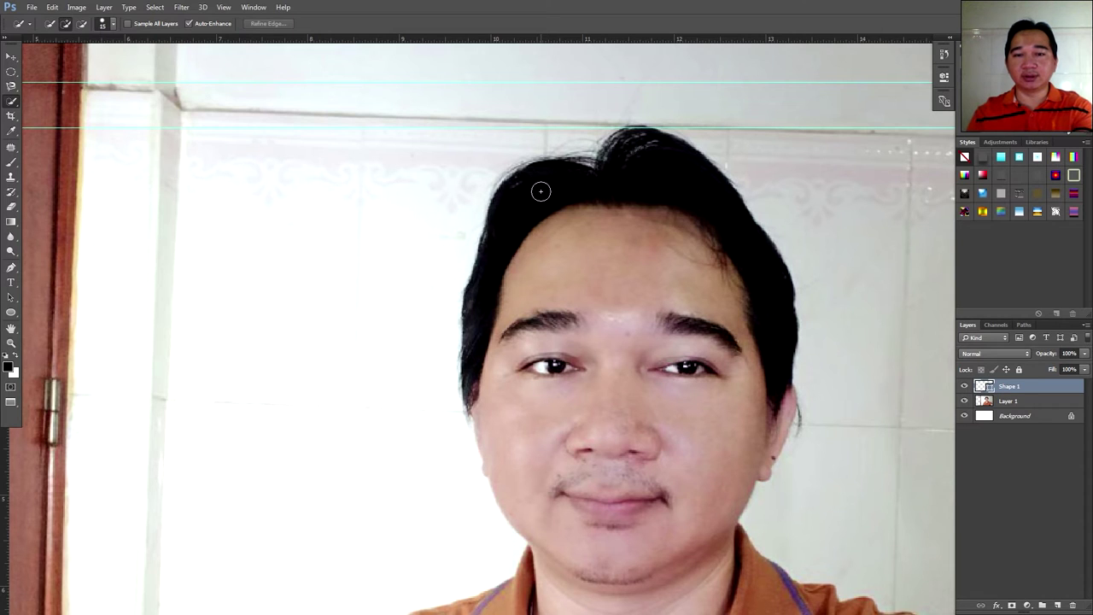
pyautogui.press('[')
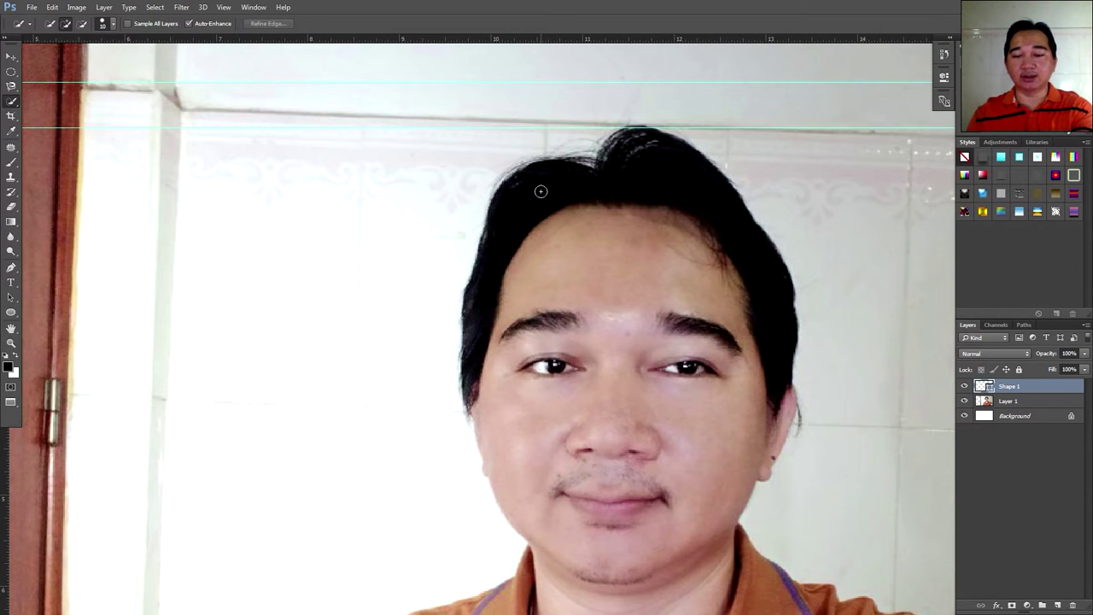
pyautogui.press(']')
pyautogui.press(']')
pyautogui.press(']')
pyautogui.press(']')
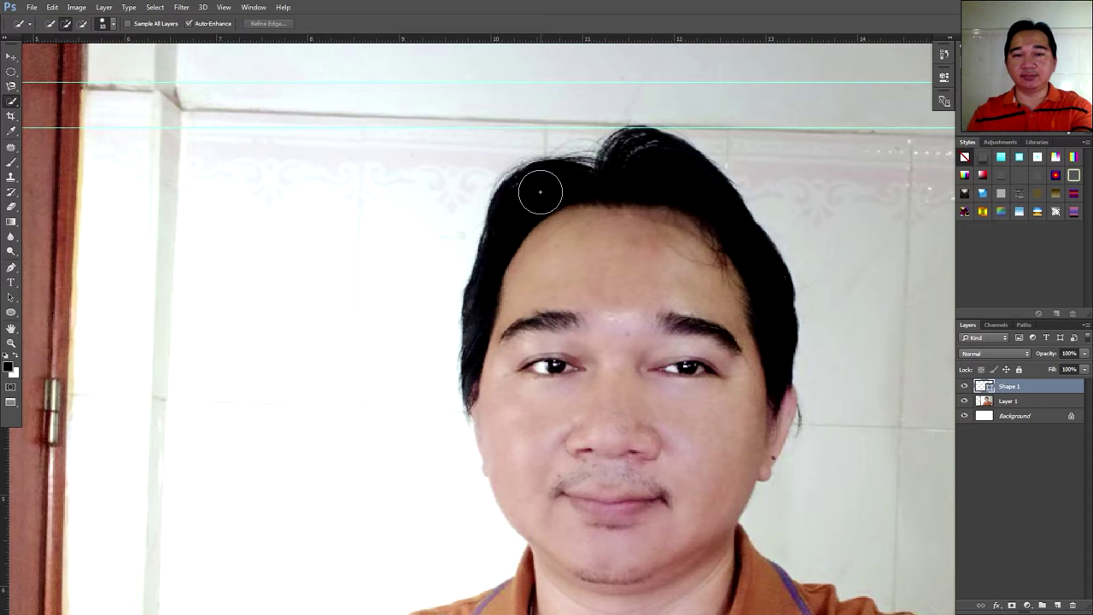
pyautogui.press(']')
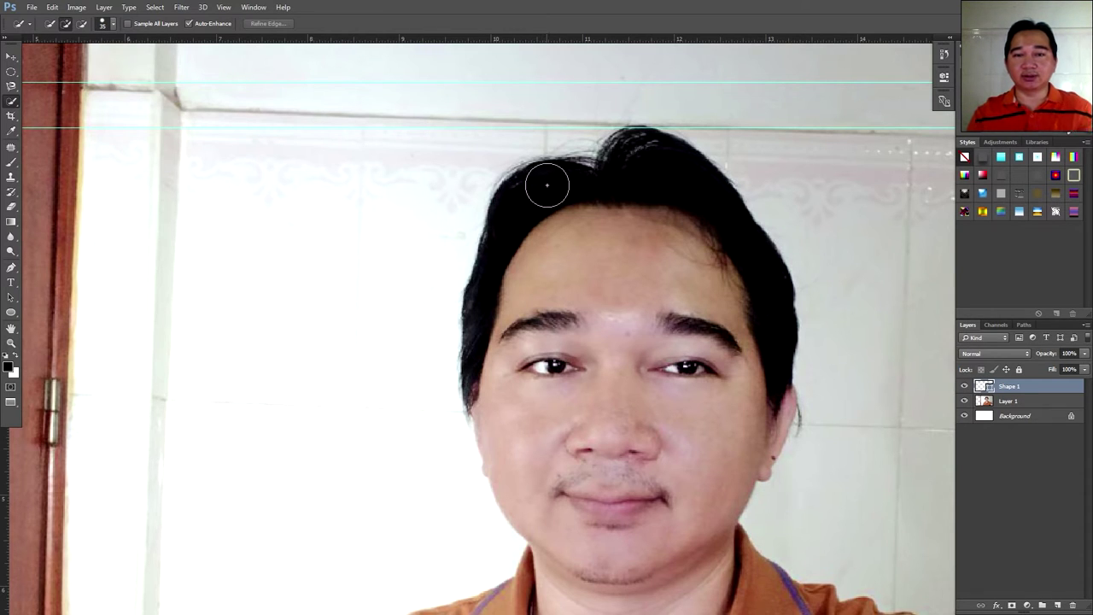
# - Select the person's hair and face with Quick Selection strokes from the hairline down to the chin
pyautogui.moveTo(547, 184)
pyautogui.mouseDown()
pyautogui.moveTo(527, 207)
pyautogui.moveTo(502, 309)
pyautogui.mouseUp()
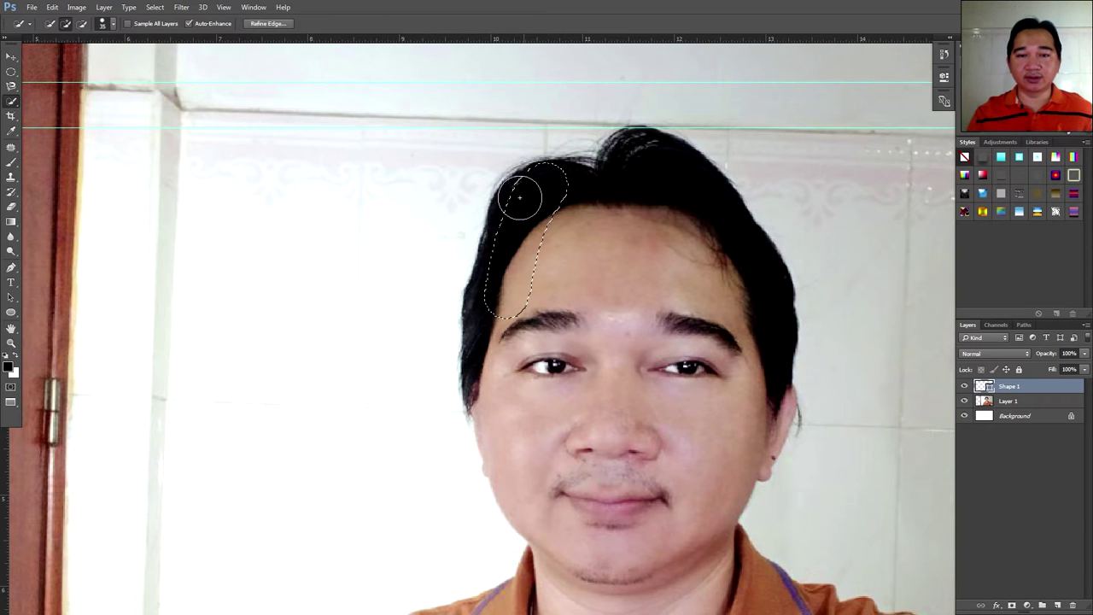
pyautogui.moveTo(519, 198)
pyautogui.mouseDown()
pyautogui.moveTo(491, 305)
pyautogui.moveTo(517, 448)
pyautogui.mouseUp()
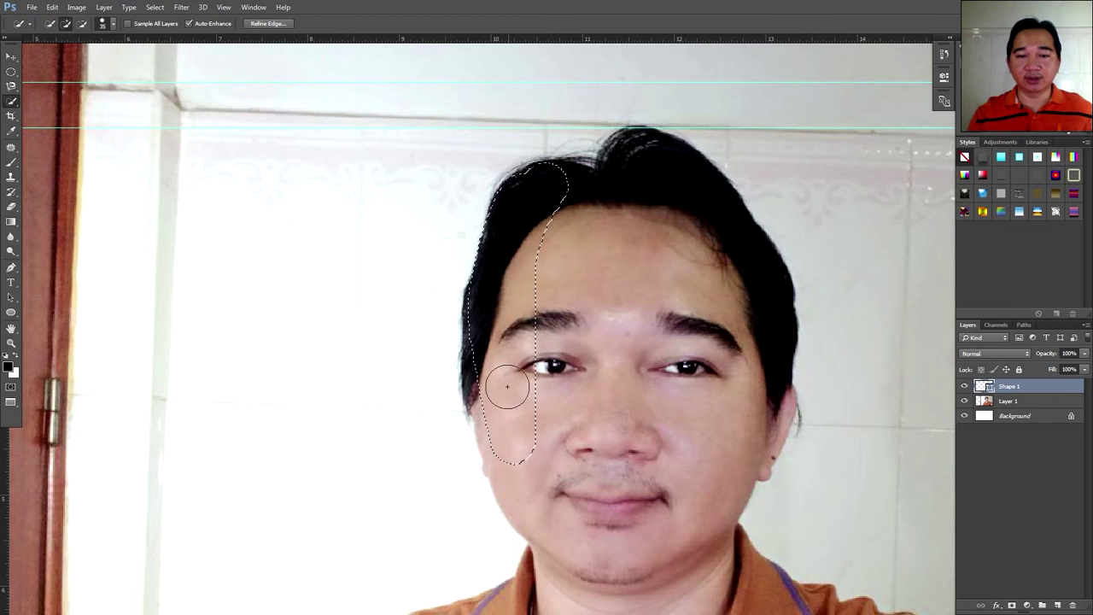
pyautogui.moveTo(487, 320)
pyautogui.mouseDown()
pyautogui.moveTo(519, 497)
pyautogui.moveTo(564, 537)
pyautogui.moveTo(625, 552)
pyautogui.moveTo(667, 521)
pyautogui.mouseUp()
pyautogui.moveTo(553, 176)
pyautogui.mouseDown()
pyautogui.moveTo(632, 185)
pyautogui.moveTo(637, 152)
pyautogui.moveTo(680, 171)
pyautogui.moveTo(663, 156)
pyautogui.moveTo(698, 174)
pyautogui.moveTo(774, 316)
pyautogui.moveTo(770, 269)
pyautogui.moveTo(751, 250)
pyautogui.moveTo(772, 293)
pyautogui.moveTo(774, 408)
pyautogui.moveTo(649, 555)
pyautogui.mouseUp()
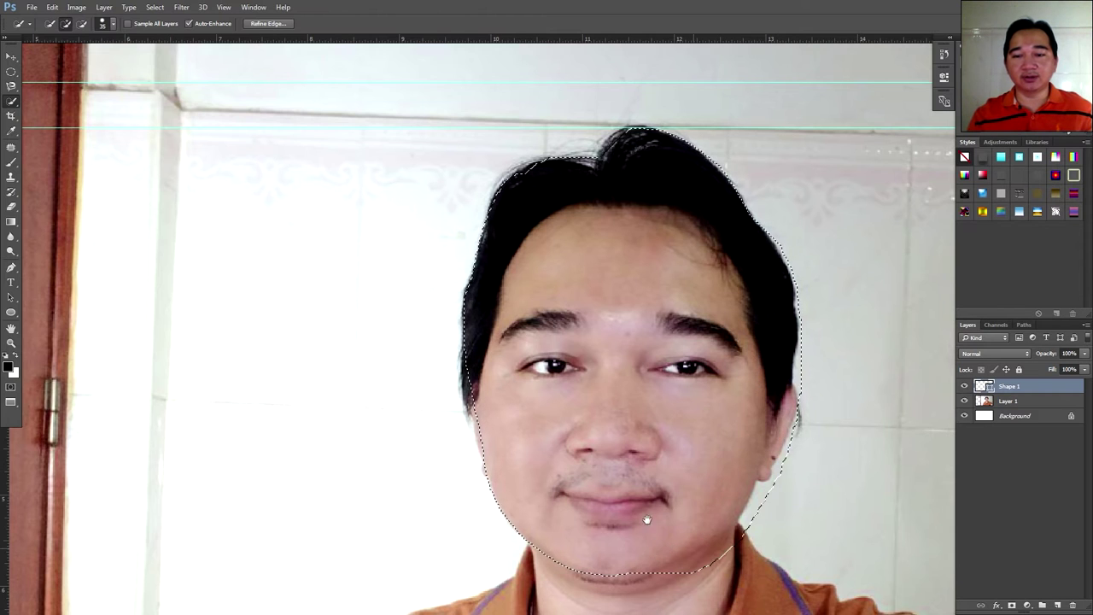
# - Extend the selection over the neck, the orange shirt and the shoulders
pyautogui.moveTo(622, 456); pyautogui.dragTo(603, 116)
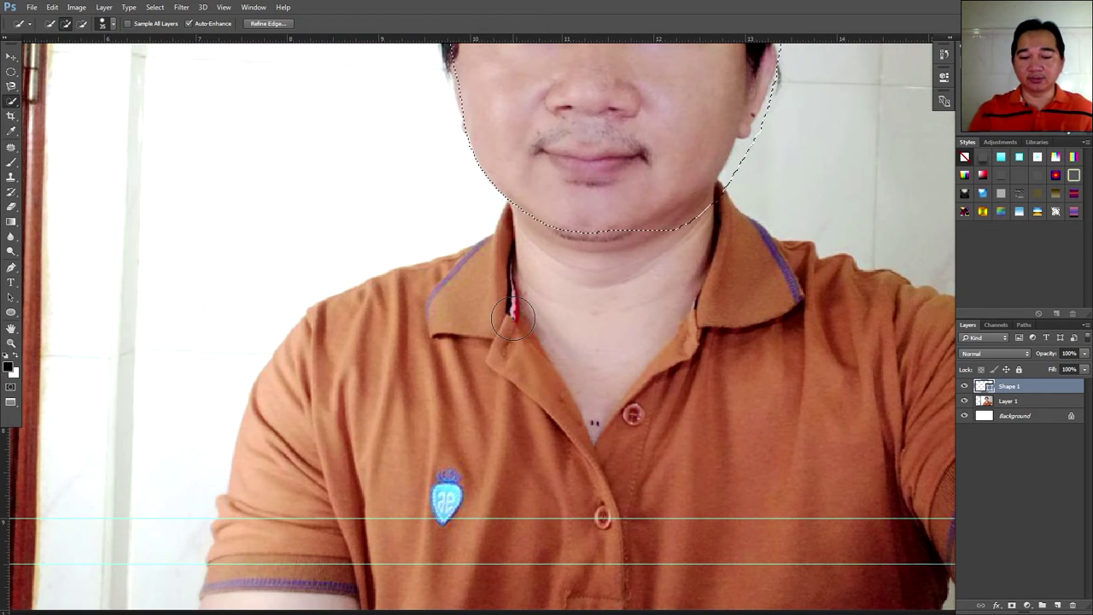
pyautogui.hotkey('ctrl', '-')
pyautogui.hotkey('ctrl', '-')
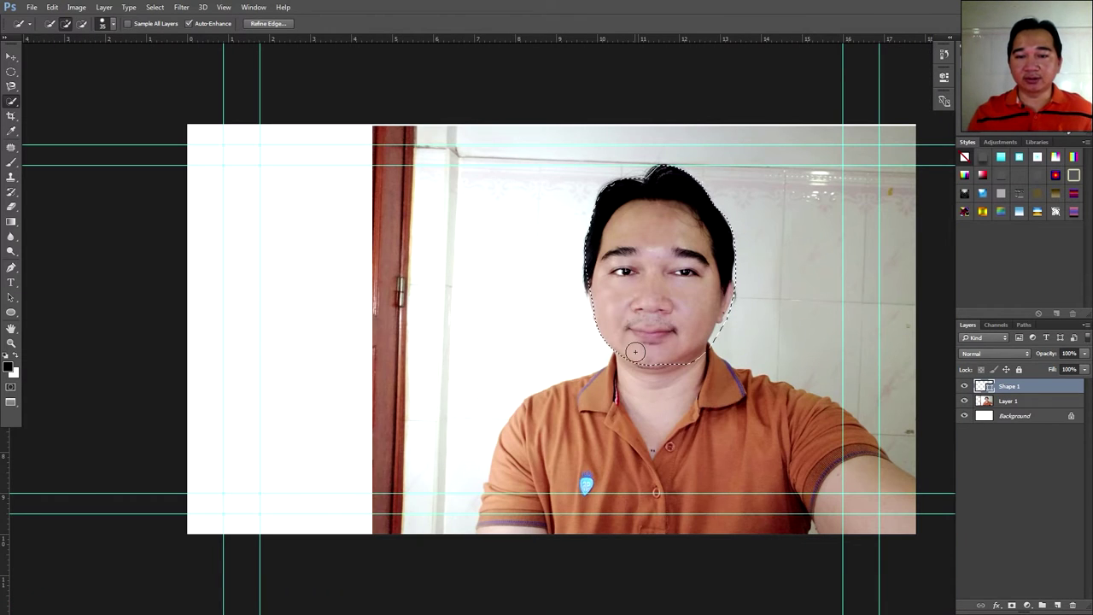
pyautogui.moveTo(612, 382)
pyautogui.mouseDown()
pyautogui.moveTo(532, 410)
pyautogui.moveTo(491, 535)
pyautogui.moveTo(757, 516)
pyautogui.mouseUp()
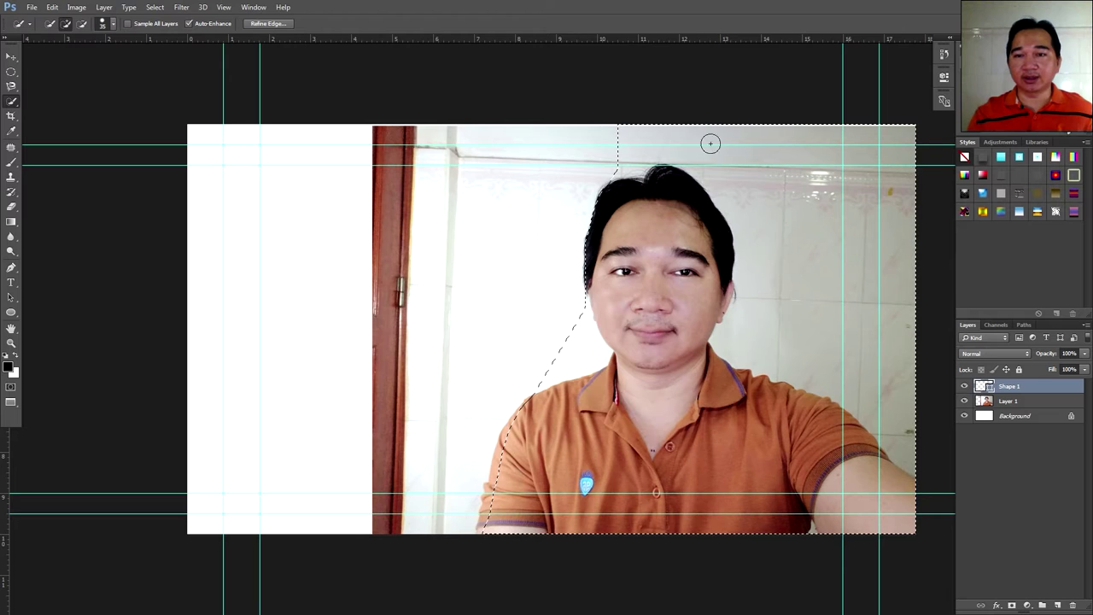
# - Subtract the wall background around the head and shoulders from the selection so it follows the person's outline
pyautogui.press('alt')
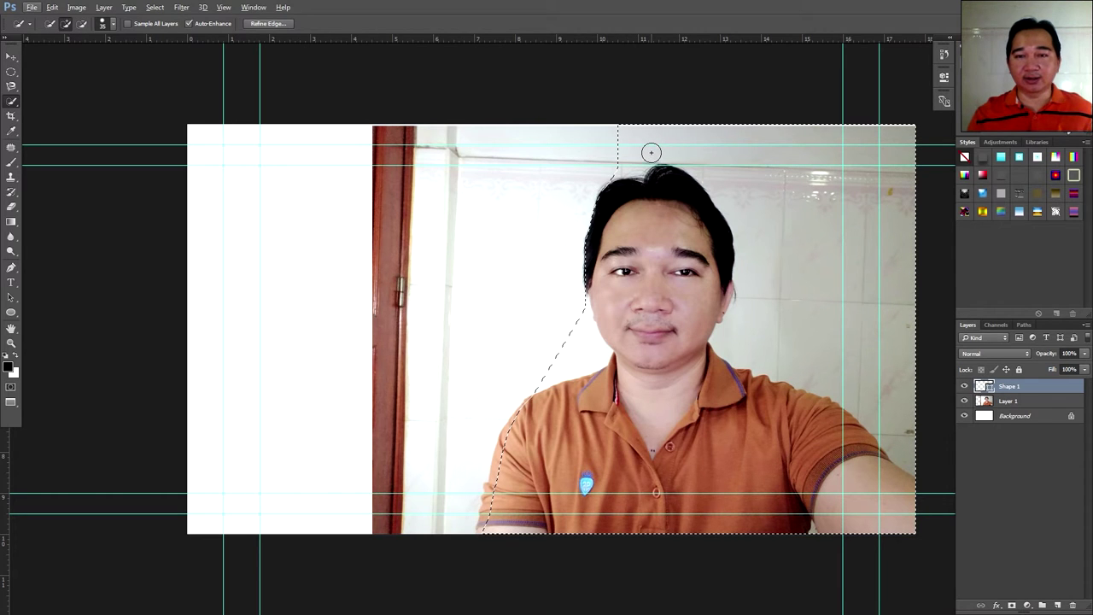
pyautogui.press('alt')
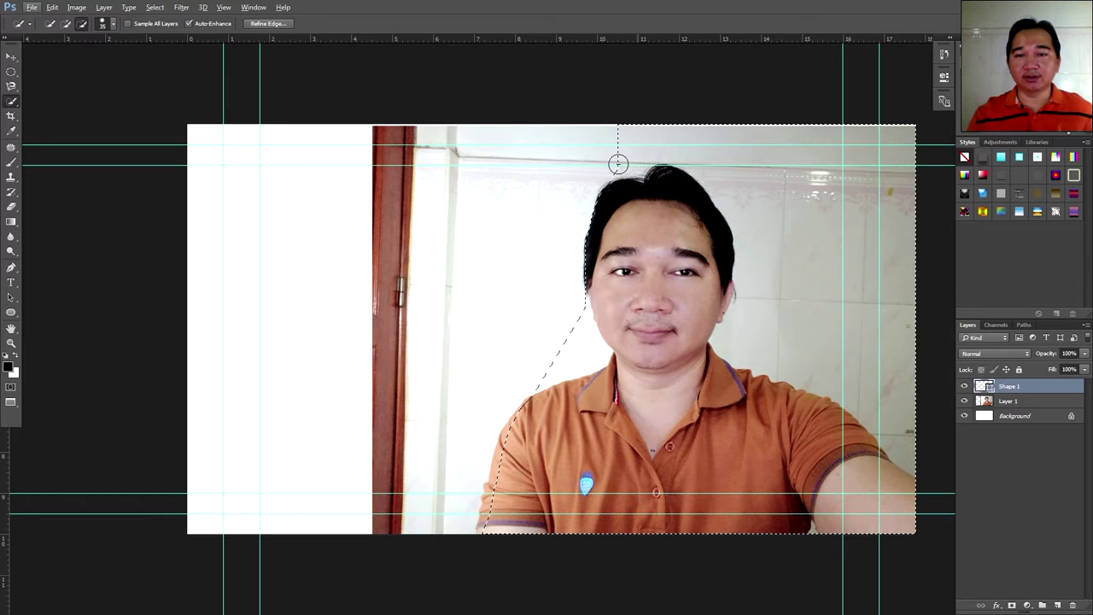
pyautogui.moveTo(600, 169)
pyautogui.mouseDown()
pyautogui.moveTo(610, 148)
pyautogui.moveTo(652, 129)
pyautogui.moveTo(676, 142)
pyautogui.moveTo(722, 193)
pyautogui.moveTo(748, 250)
pyautogui.moveTo(746, 305)
pyautogui.moveTo(726, 349)
pyautogui.moveTo(868, 400)
pyautogui.moveTo(893, 419)
pyautogui.moveTo(911, 466)
pyautogui.moveTo(847, 393)
pyautogui.moveTo(724, 347)
pyautogui.mouseUp()
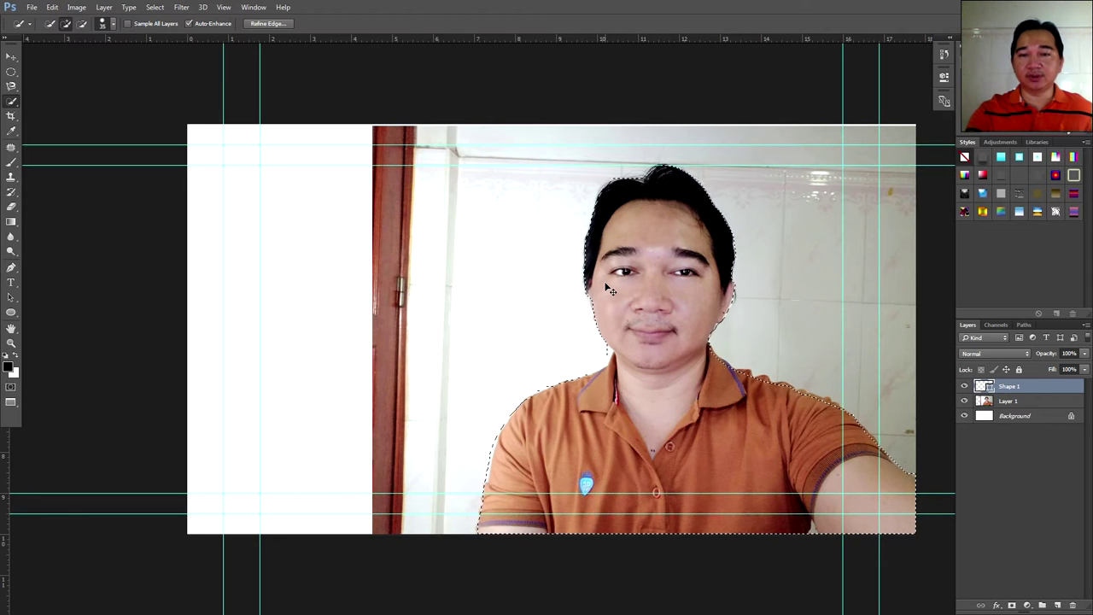
# - Subtract the background between the jaw and collar on the image's left side, using a brush size of 15
pyautogui.hotkey('ctrl', '+')
pyautogui.hotkey('ctrl', '+')
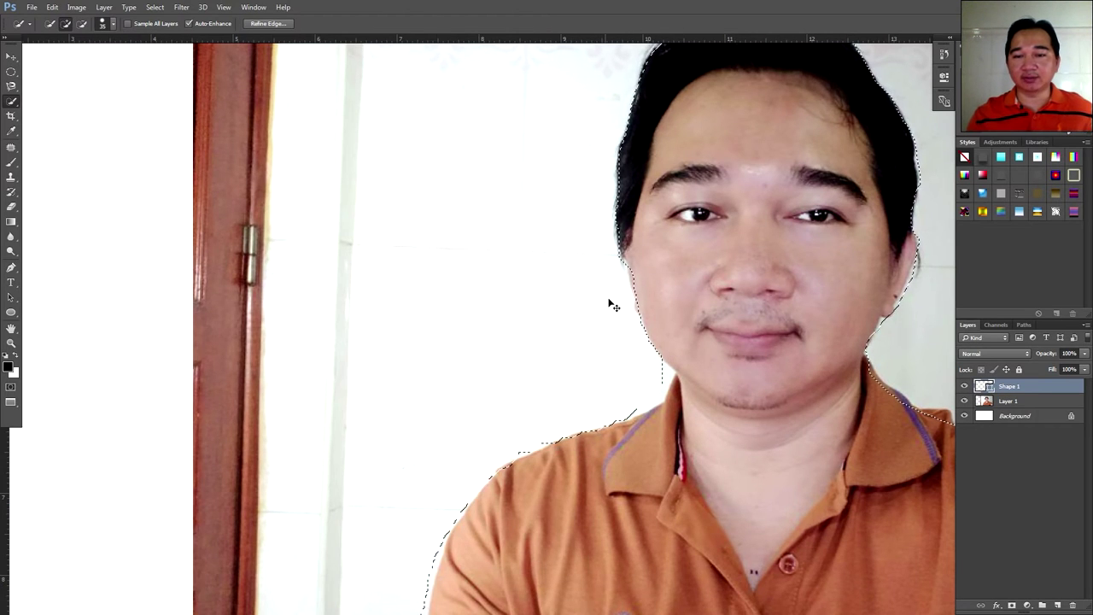
pyautogui.hotkey('ctrl', 'd')
pyautogui.hotkey('ctrl', '+')
pyautogui.hotkey('ctrl', 'z')
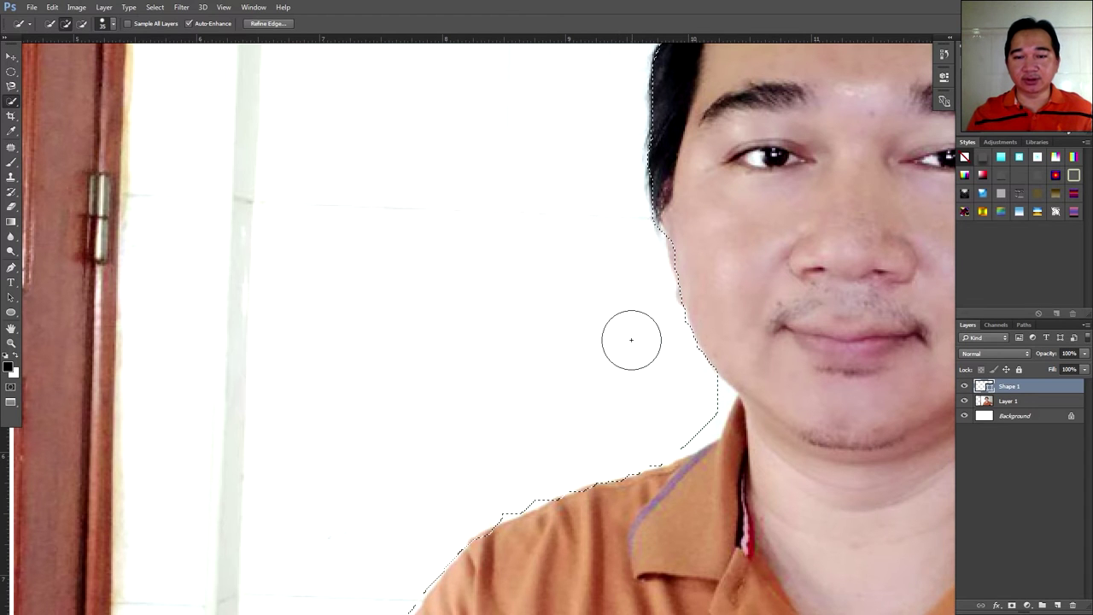
pyautogui.moveTo(661, 368); pyautogui.dragTo(543, 336)
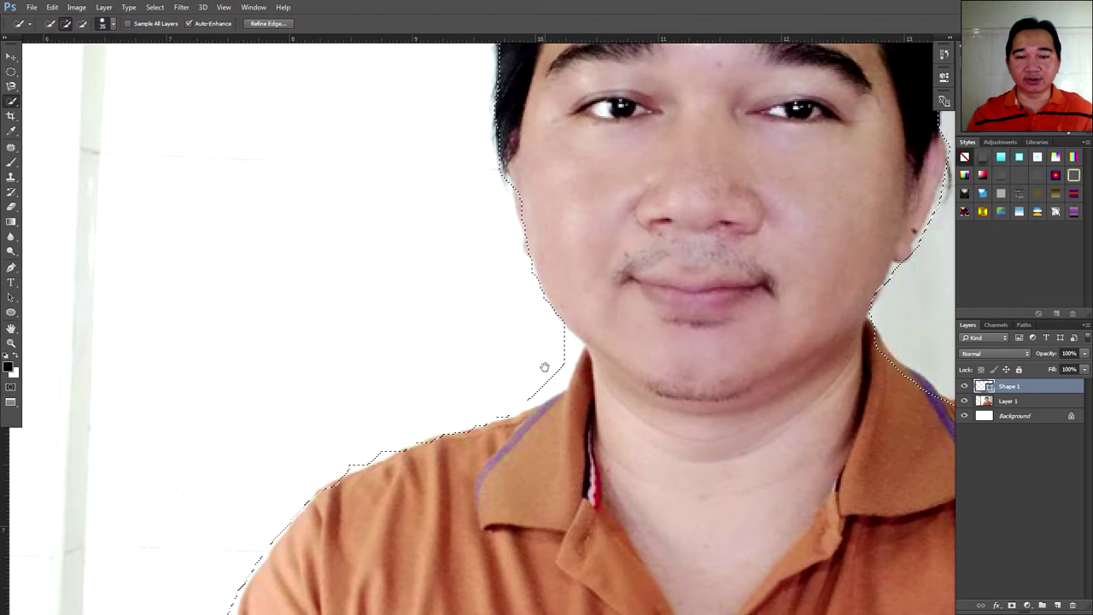
pyautogui.moveTo(544, 364); pyautogui.dragTo(522, 359)
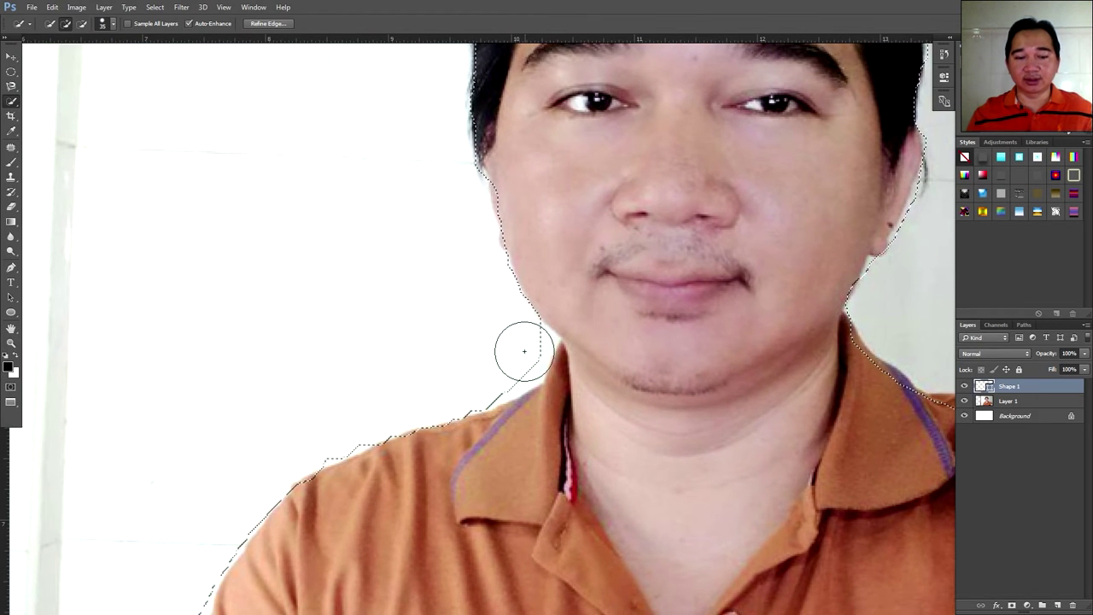
pyautogui.keyDown('alt'); pyautogui.click(525, 350); pyautogui.keyUp('alt')
pyautogui.keyDown('alt'); pyautogui.click(522, 344); pyautogui.keyUp('alt')
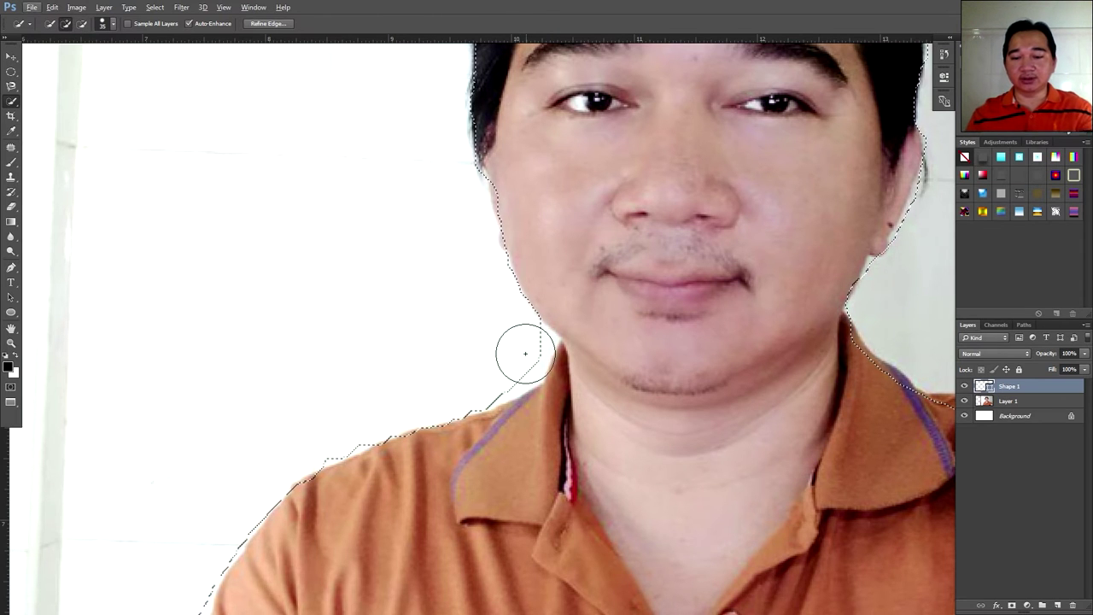
pyautogui.click(527, 340)
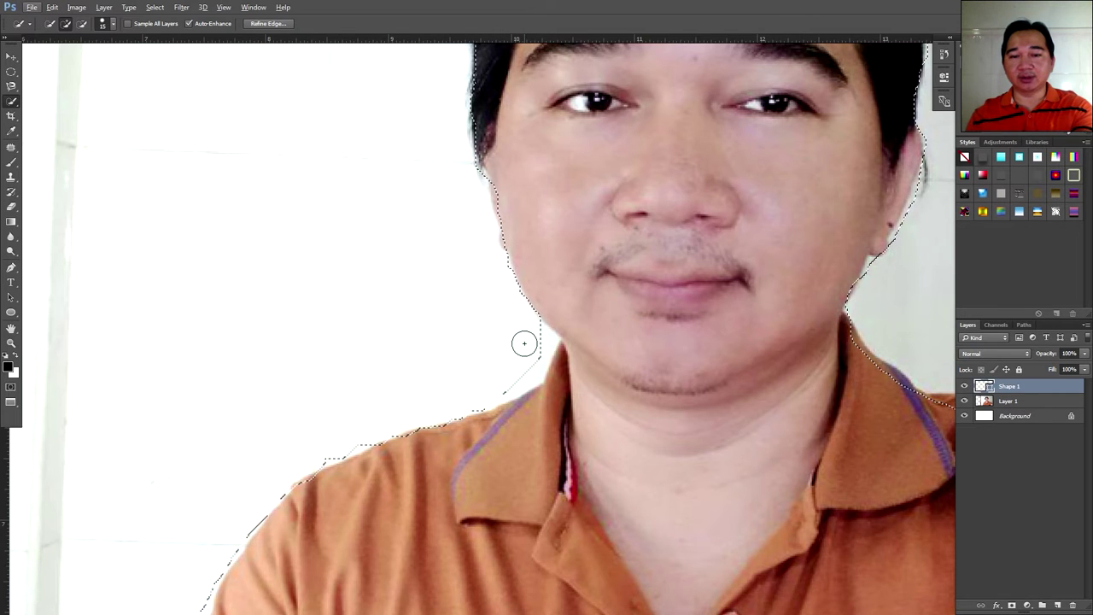
pyautogui.click(538, 340)
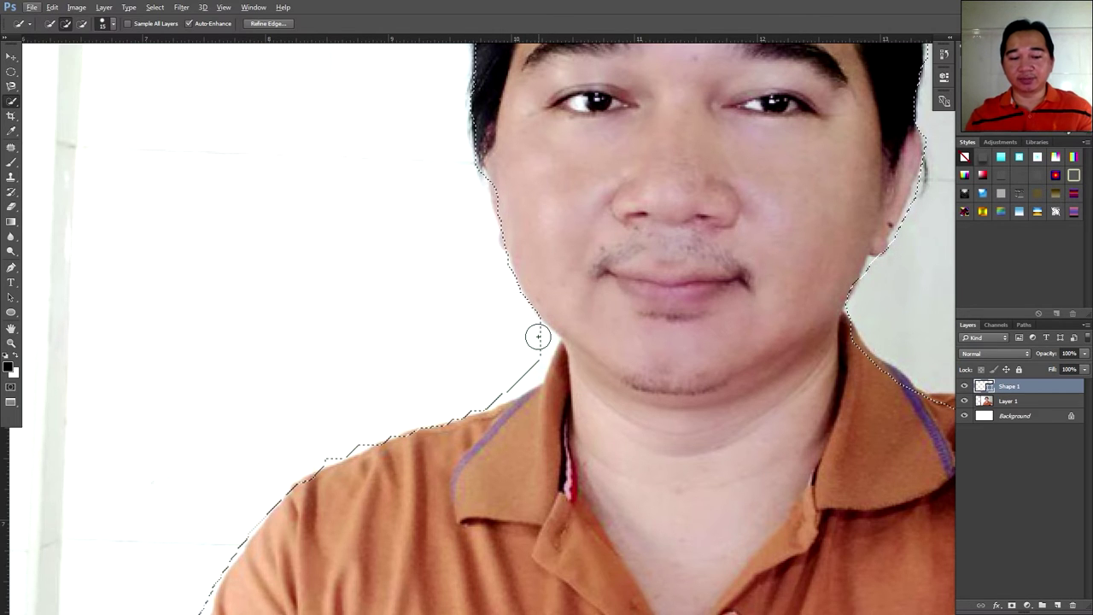
pyautogui.keyDown('alt'); pyautogui.click(538, 340); pyautogui.keyUp('alt')
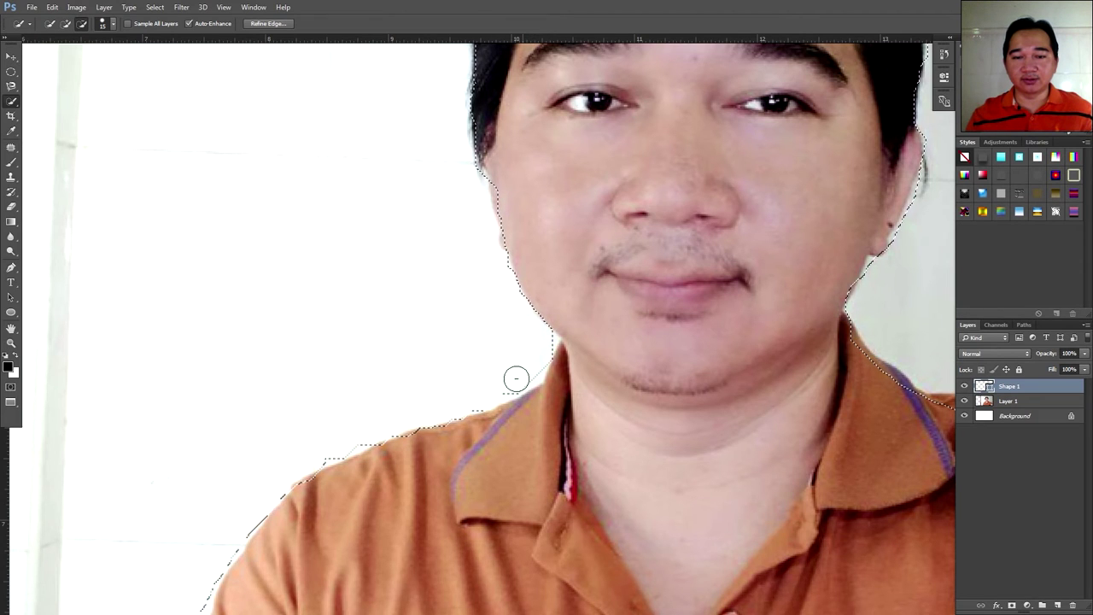
# - Trim the selection along the shoulder and collar on the image's left side and beside the jaw on the right side
pyautogui.keyDown('alt'); pyautogui.click(335, 461); pyautogui.keyUp('alt')
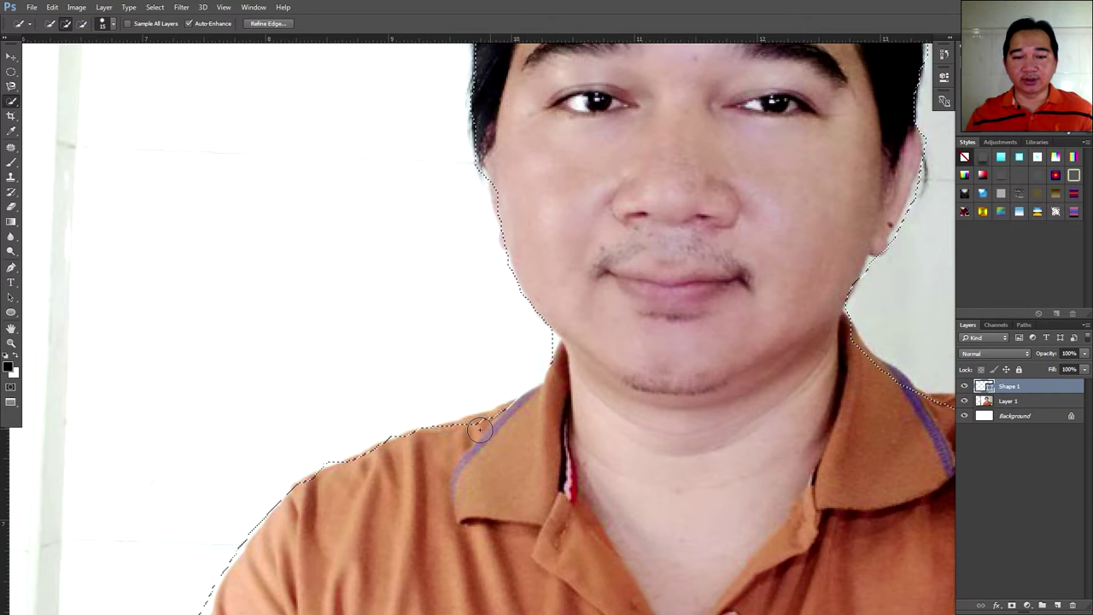
pyautogui.press('alt')
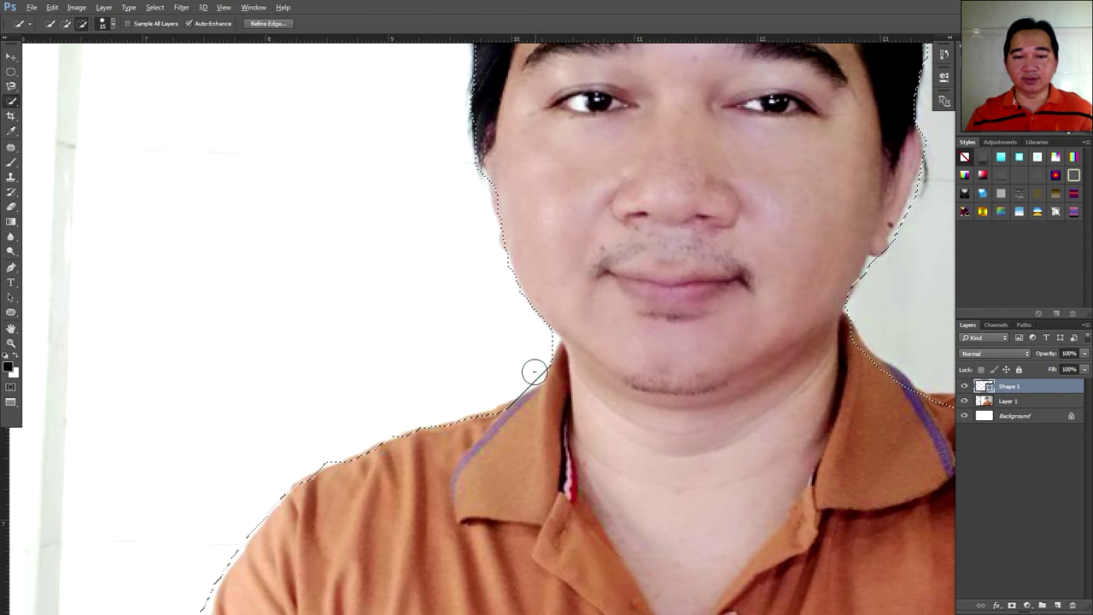
pyautogui.keyDown('alt'); pyautogui.click(533, 376); pyautogui.keyUp('alt')
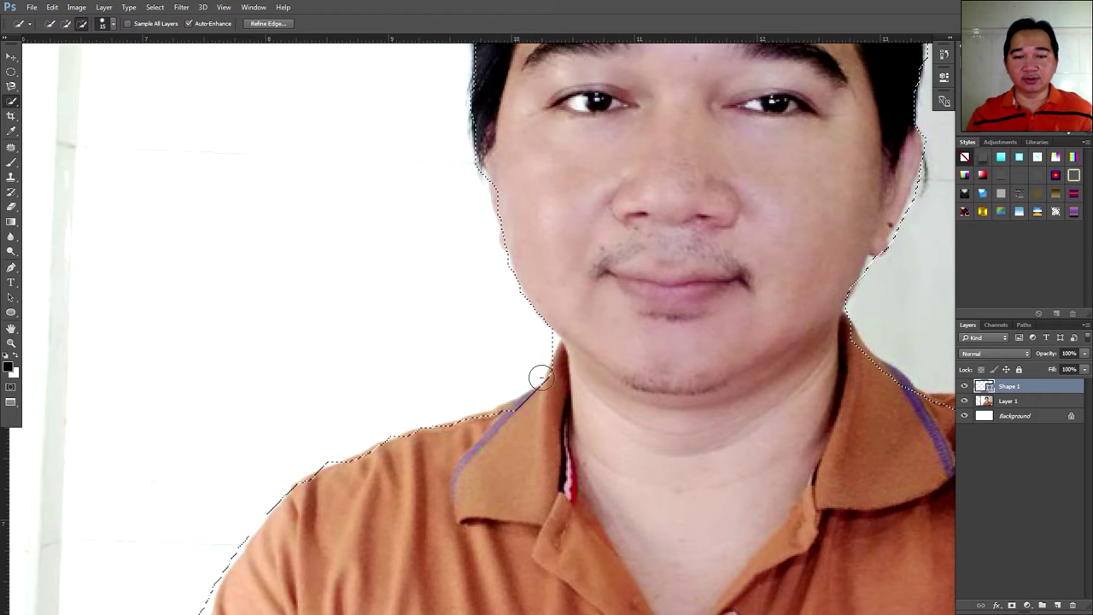
pyautogui.moveTo(707, 404); pyautogui.dragTo(465, 470)
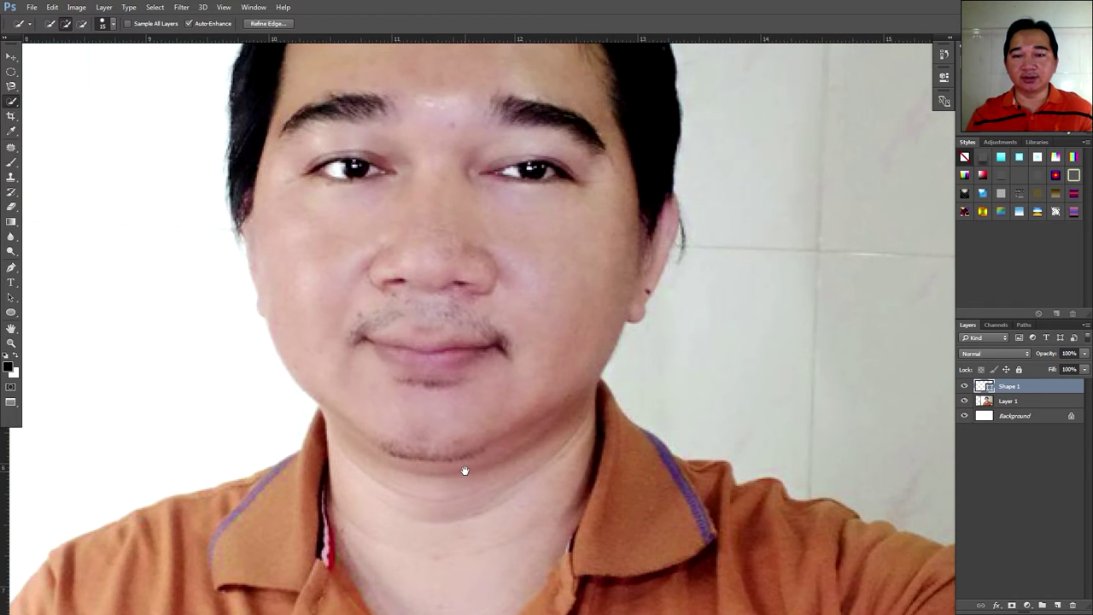
pyautogui.press('alt')
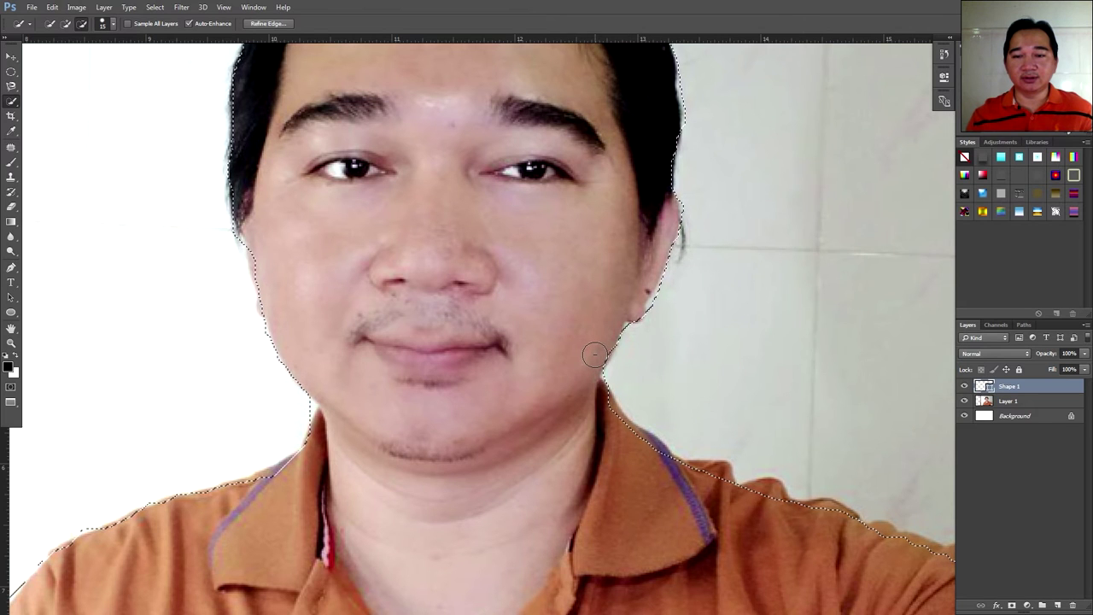
# - Delete the Shape 1 layer above the photo layer, keeping the person selection
pyautogui.click(1010, 400)
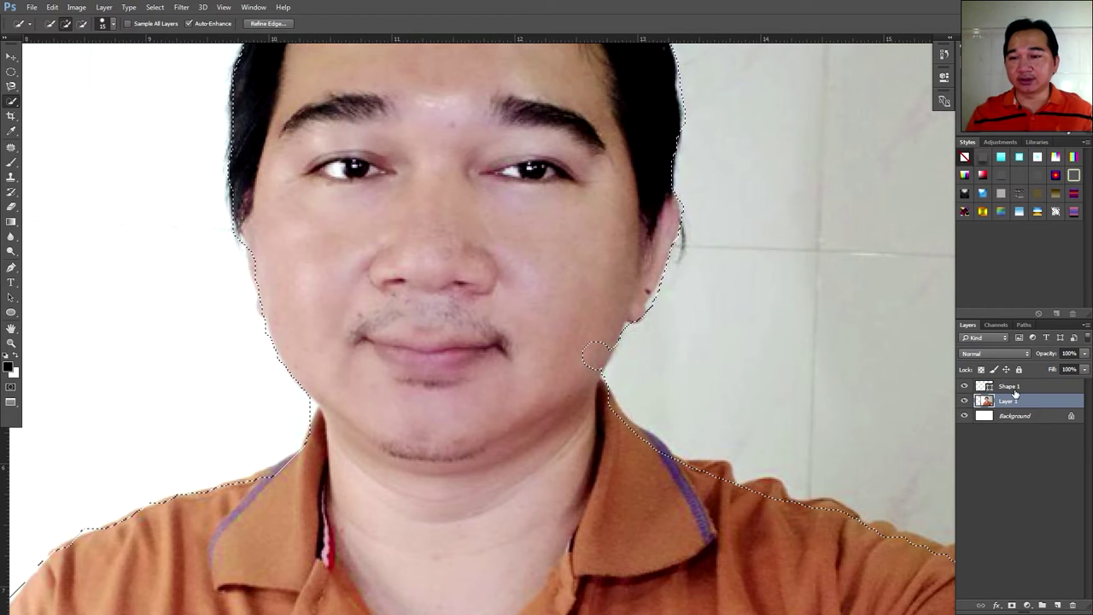
pyautogui.click(1014, 389)
pyautogui.click(1009, 403)
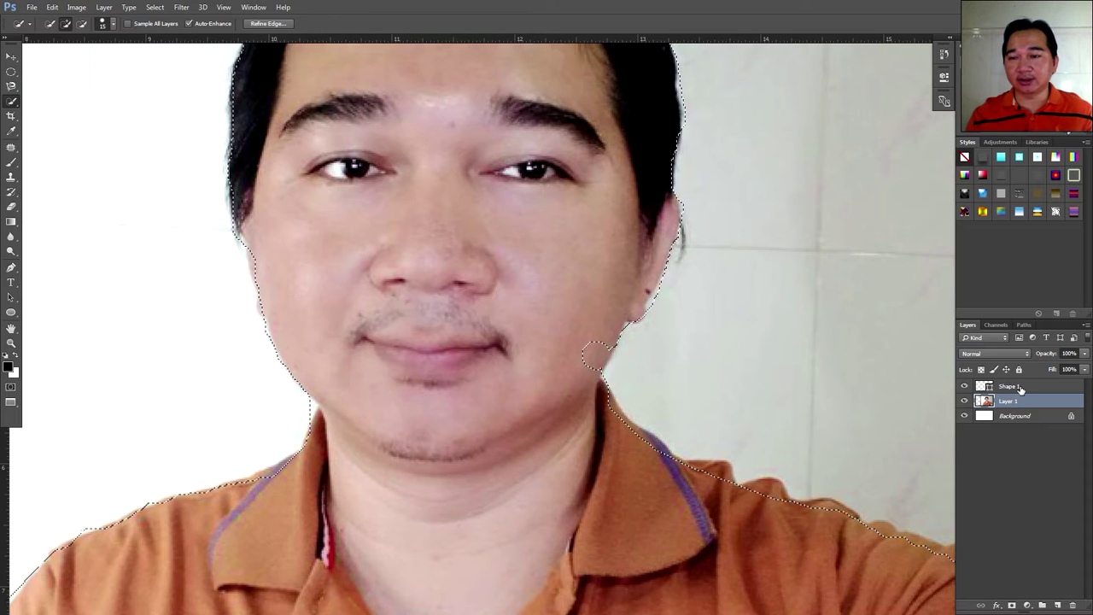
pyautogui.click(1019, 389)
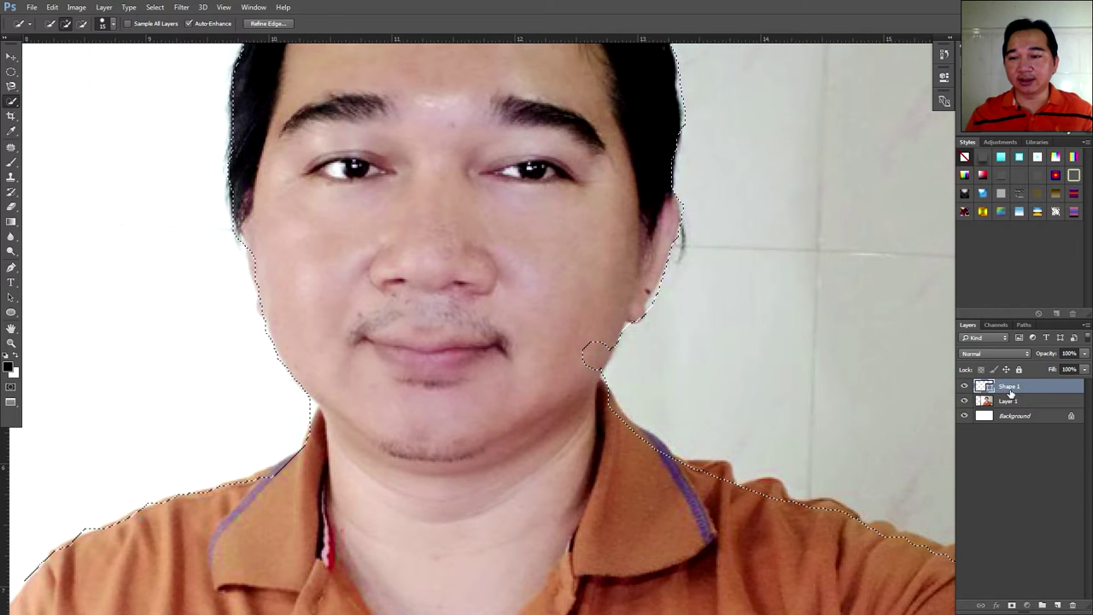
pyautogui.moveTo(1011, 392); pyautogui.dragTo(1073, 604)
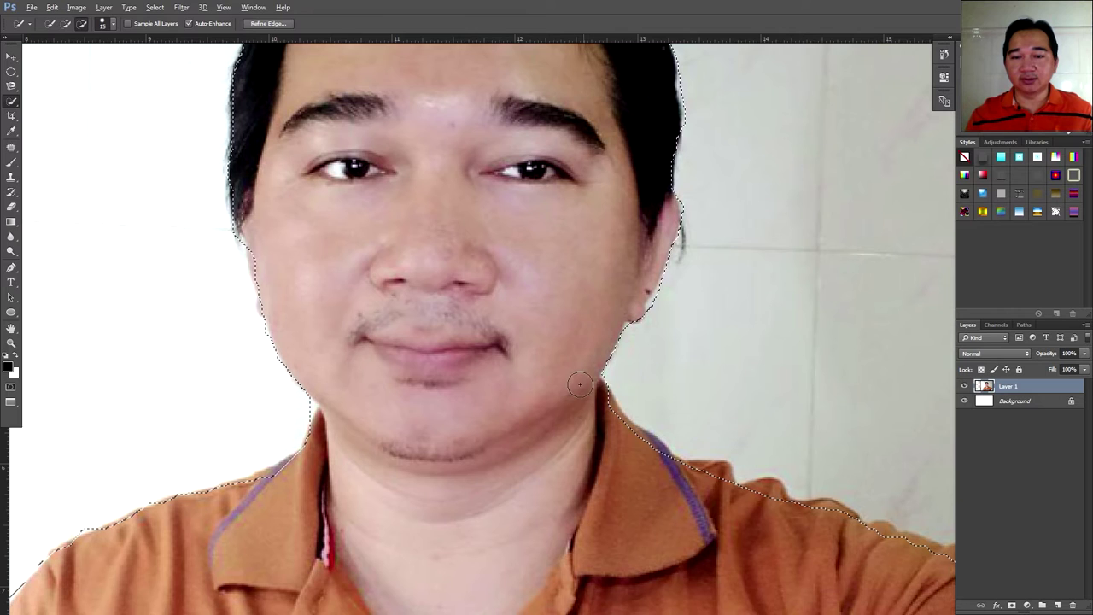
# - Add the missing shirt edge along the collar, shoulder and sleeve on the image's right side to the selection
pyautogui.press('alt')
pyautogui.click(619, 428)
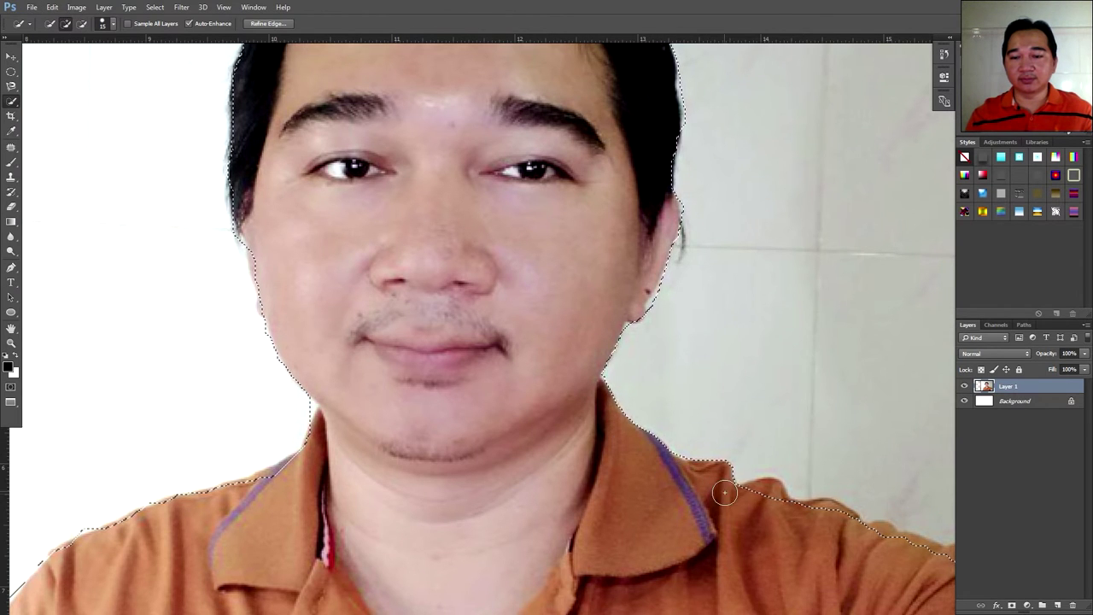
pyautogui.moveTo(724, 493)
pyautogui.mouseDown()
pyautogui.moveTo(837, 520)
pyautogui.moveTo(580, 439)
pyautogui.moveTo(475, 369)
pyautogui.mouseUp()
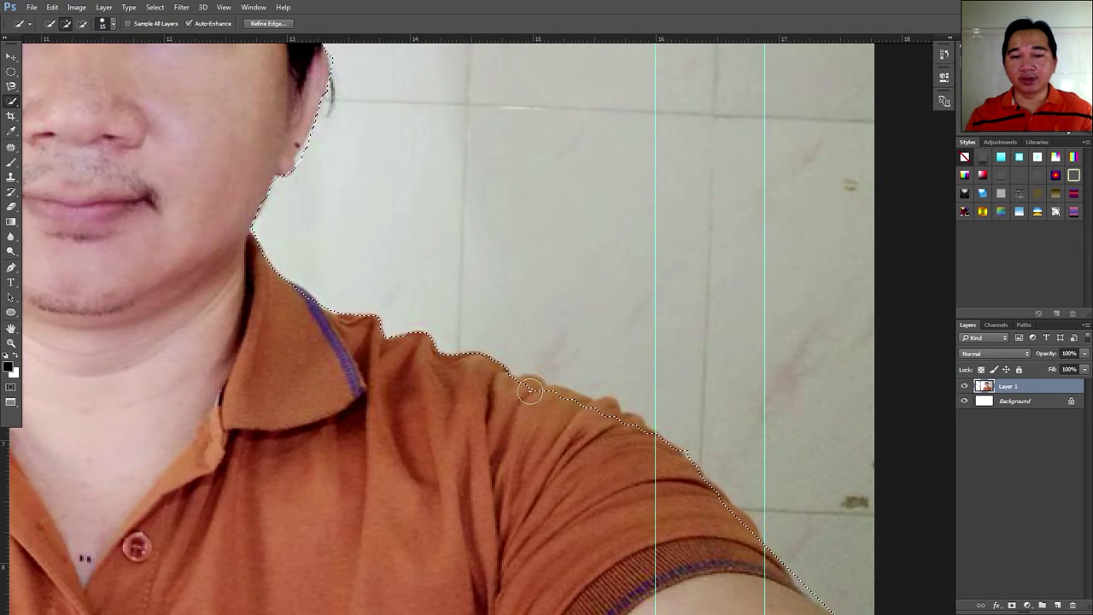
pyautogui.moveTo(529, 390); pyautogui.dragTo(645, 439)
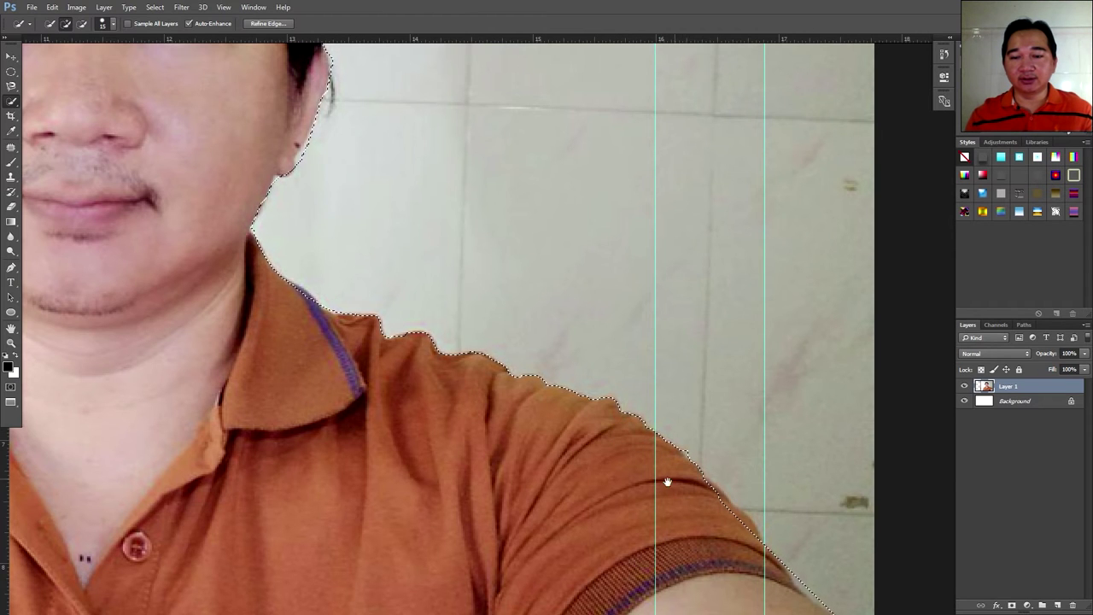
pyautogui.moveTo(667, 482)
pyautogui.mouseDown()
pyautogui.moveTo(596, 368)
pyautogui.moveTo(564, 351)
pyautogui.moveTo(581, 349)
pyautogui.mouseUp()
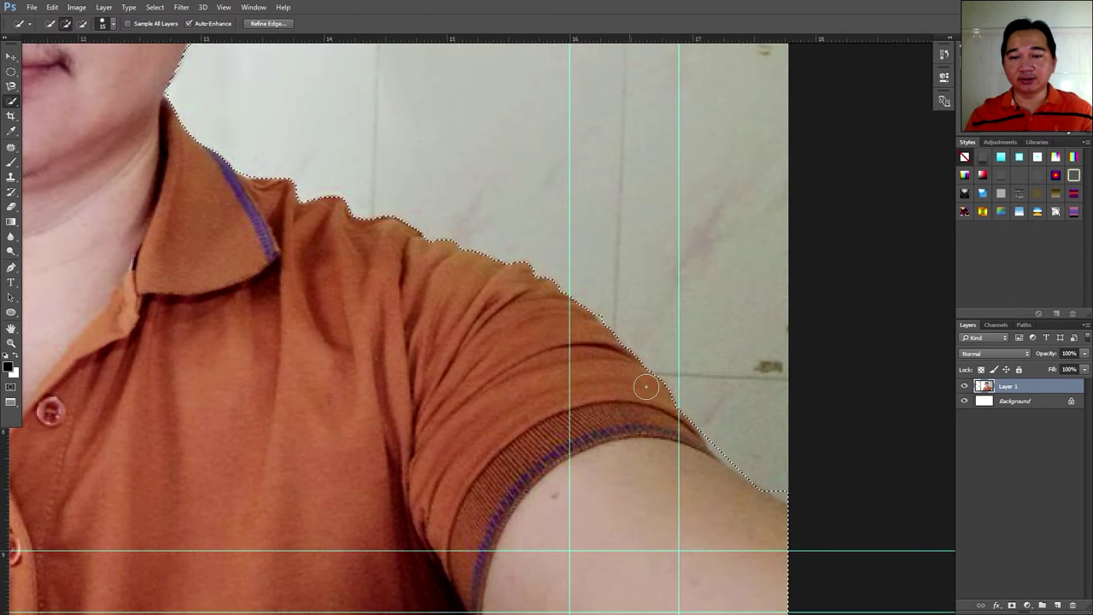
# - Subtract the small background gap between the shirt and the arm on the image's right side, using a brush size of 7
pyautogui.moveTo(437, 456); pyautogui.dragTo(479, 185)
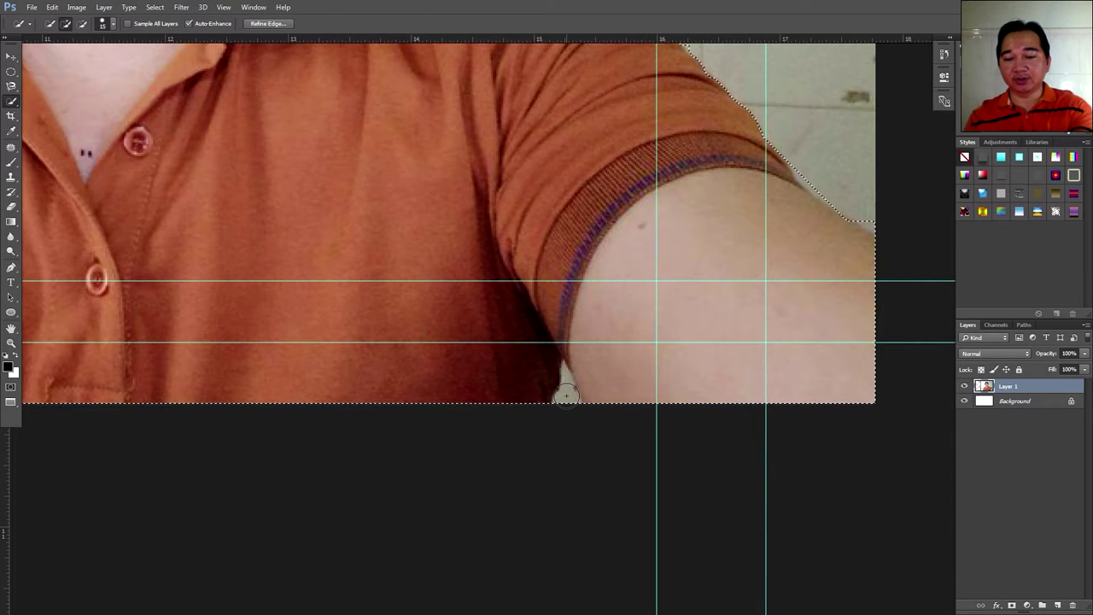
pyautogui.press('[')
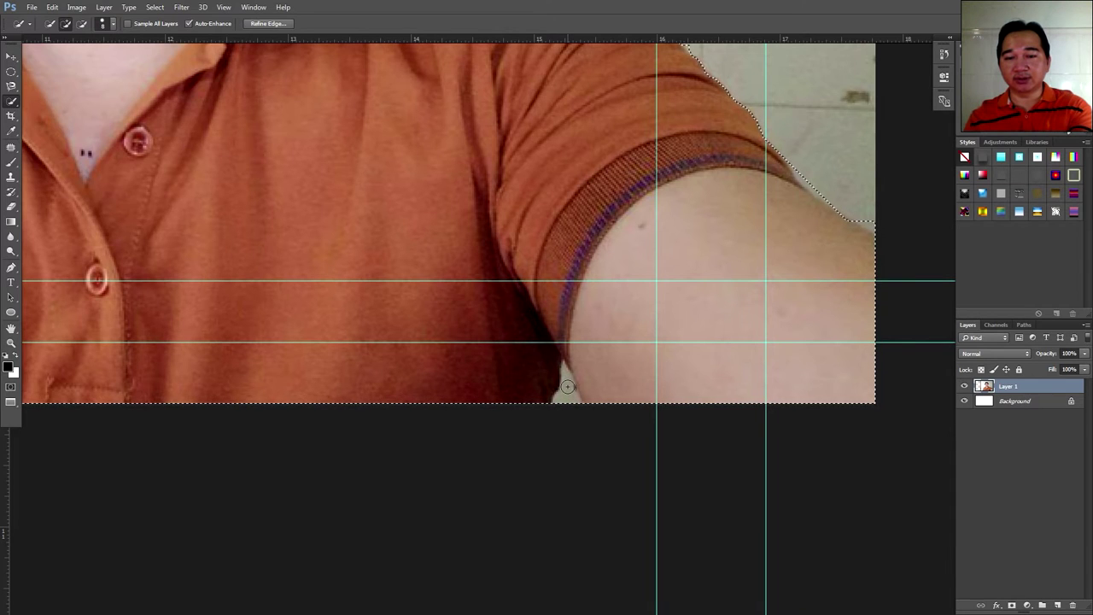
pyautogui.press('alt')
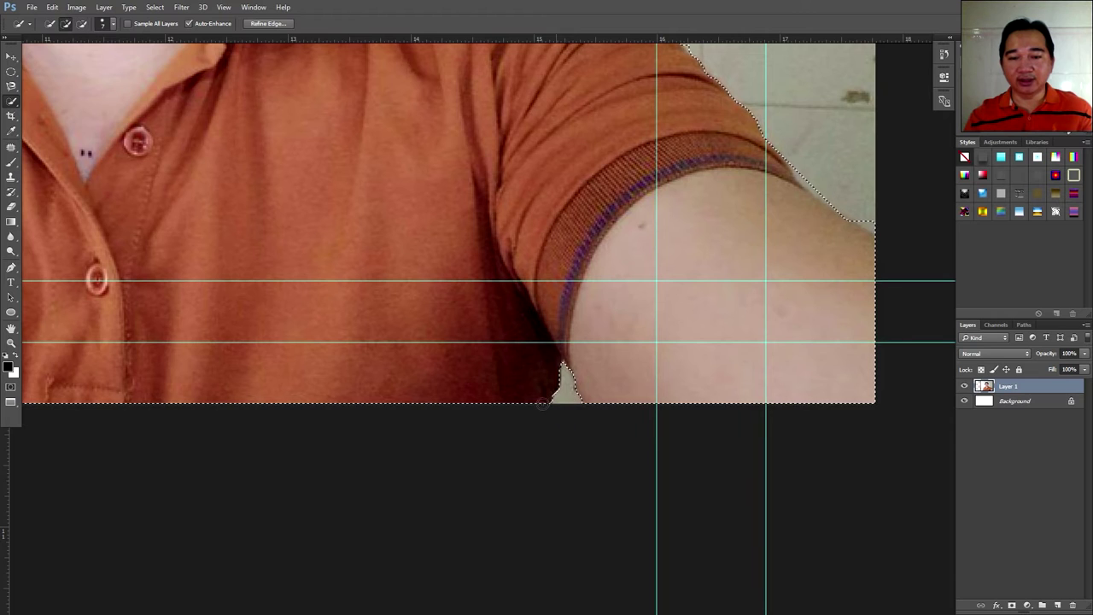
# - Subtract the background strip along the sleeve and upper arm on the image's left side from the selection
pyautogui.moveTo(267, 348); pyautogui.dragTo(677, 363)
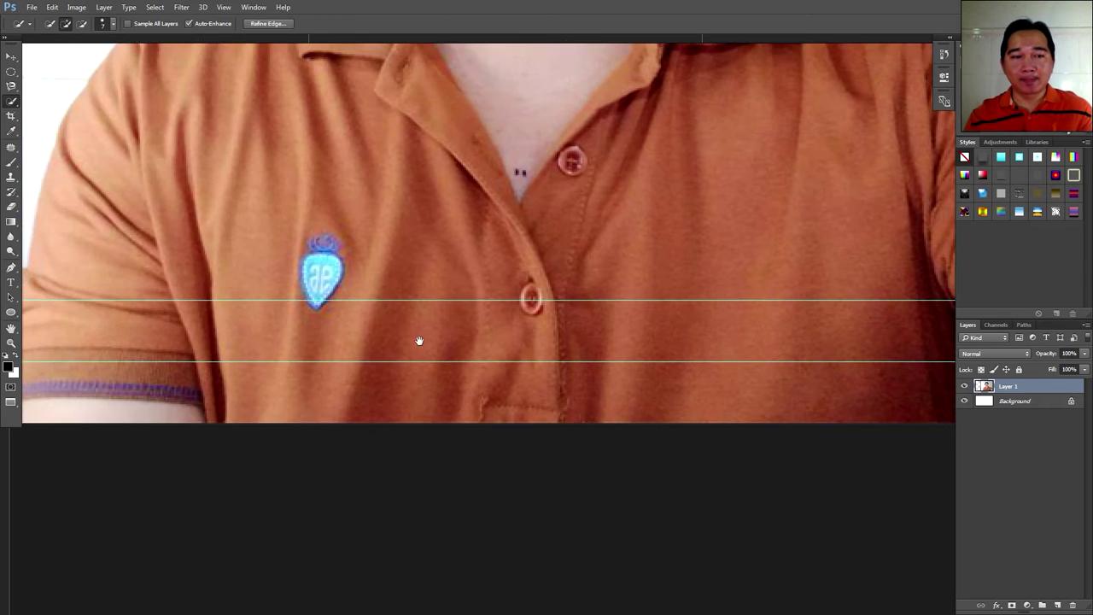
pyautogui.moveTo(419, 342); pyautogui.dragTo(515, 341)
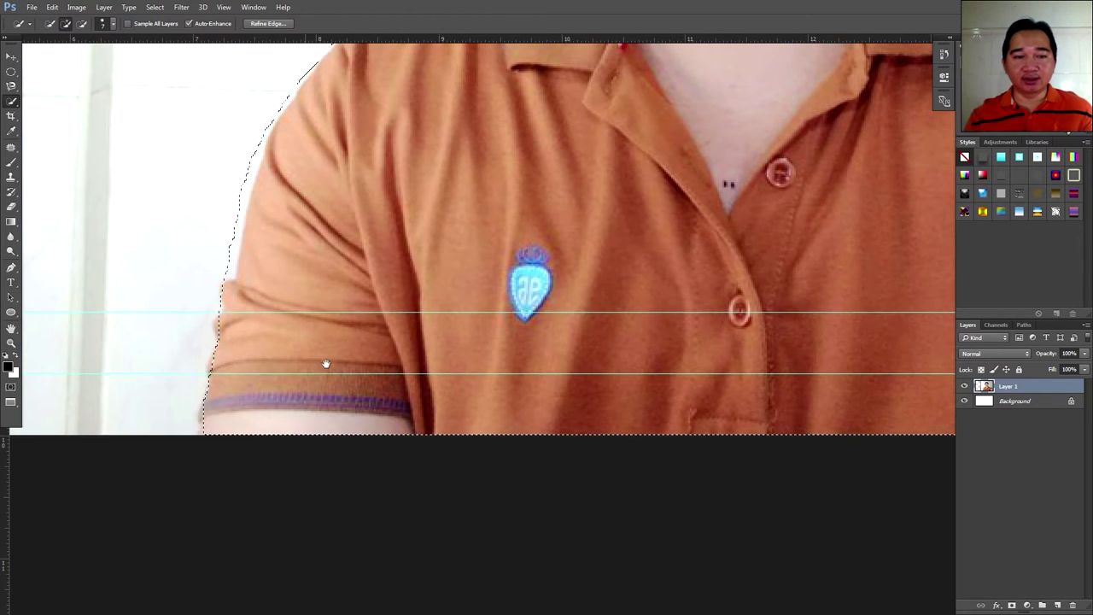
pyautogui.moveTo(324, 364); pyautogui.dragTo(342, 379)
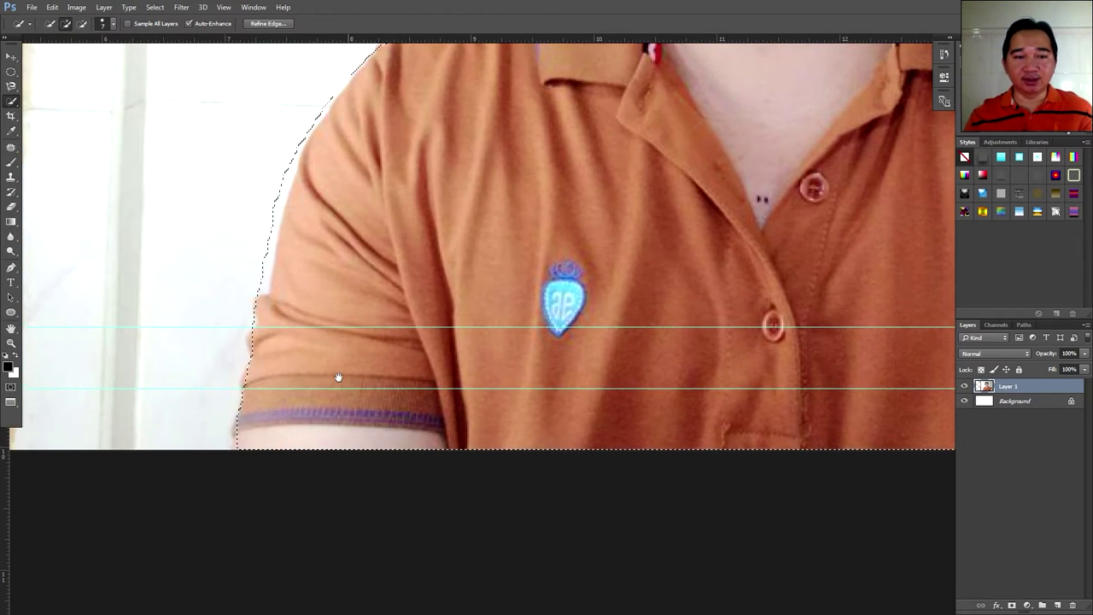
pyautogui.keyDown('alt'); pyautogui.click(261, 276); pyautogui.keyUp('alt')
pyautogui.moveTo(268, 225)
pyautogui.mouseDown()
pyautogui.moveTo(300, 127)
pyautogui.moveTo(332, 88)
pyautogui.mouseUp()
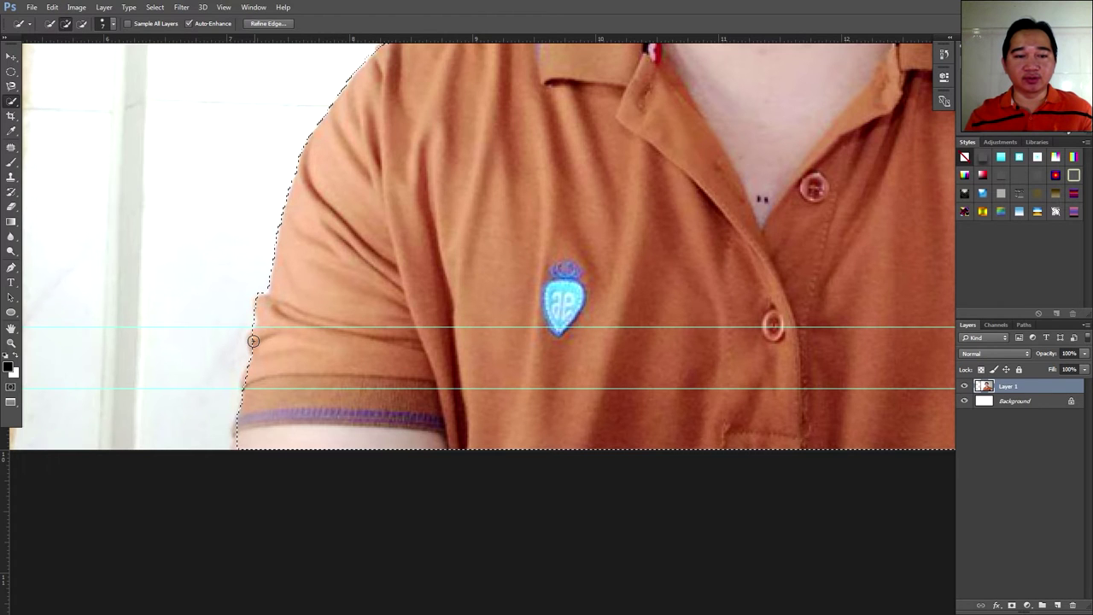
# - Tighten the selection along the shoulder and in the corner between jaw and collar on the image's left side
pyautogui.moveTo(368, 299); pyautogui.dragTo(350, 395)
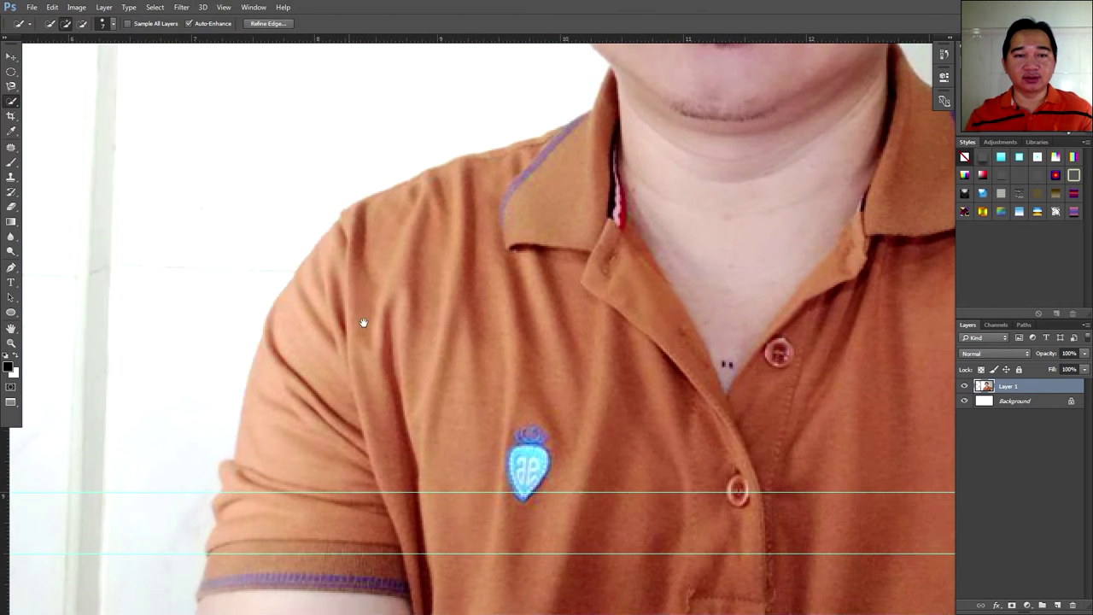
pyautogui.press('alt')
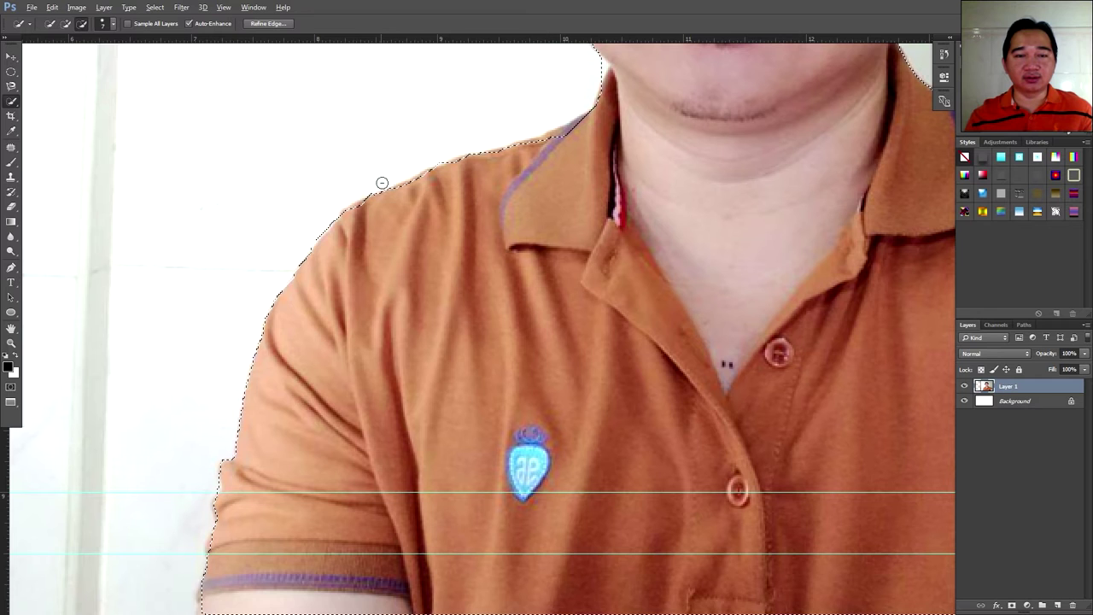
pyautogui.press('space')
pyautogui.moveTo(402, 324); pyautogui.dragTo(357, 386)
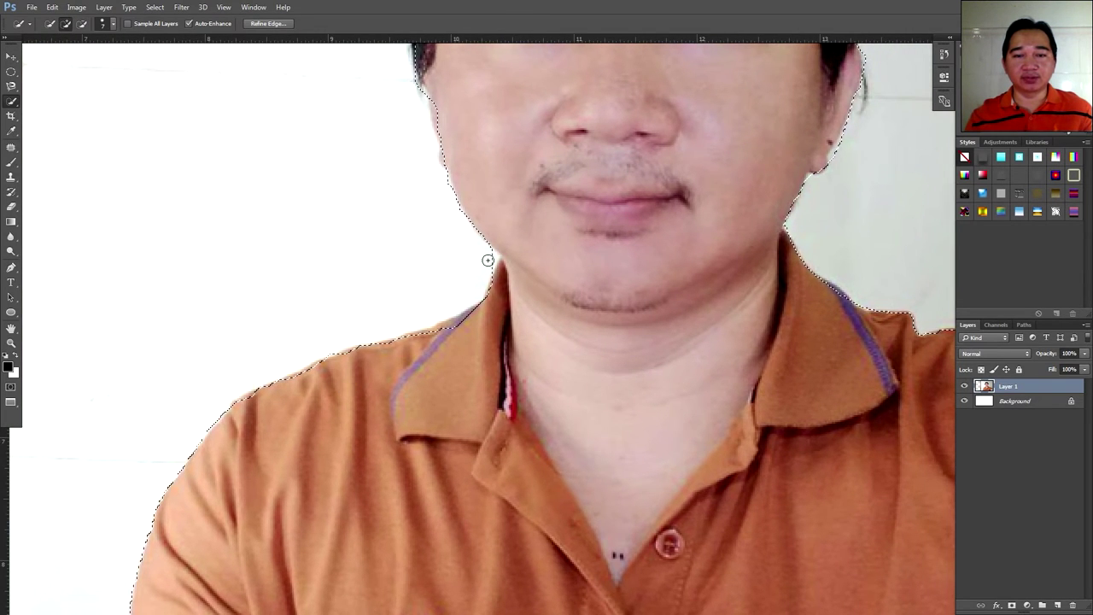
pyautogui.press('alt')
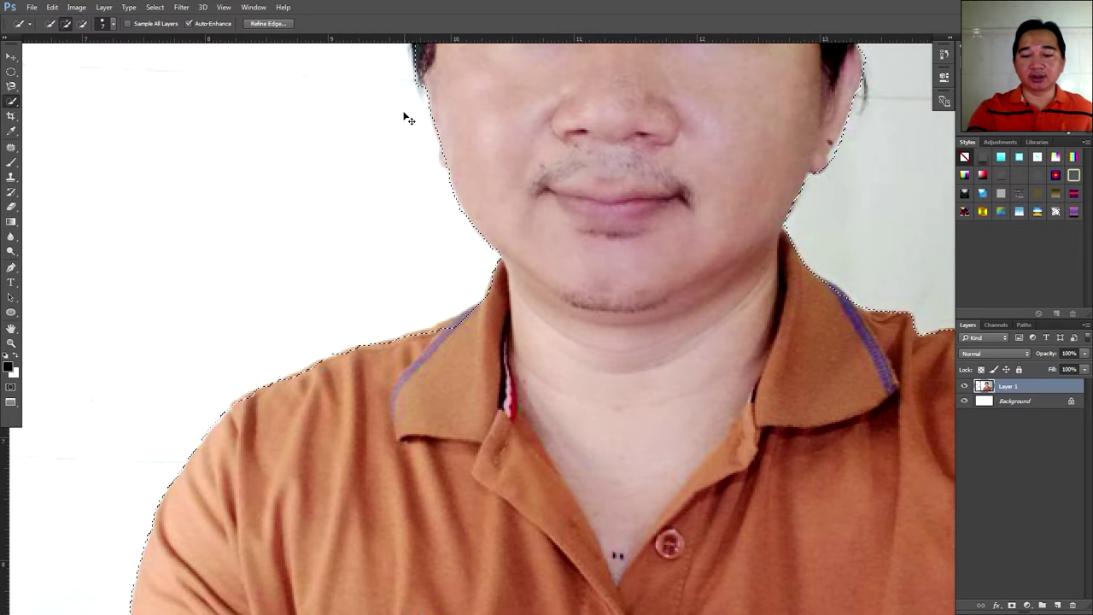
# - Copy the selected person from the photo layer to a new layer
pyautogui.hotkey('ctrl', '-')
pyautogui.hotkey('ctrl', '-')
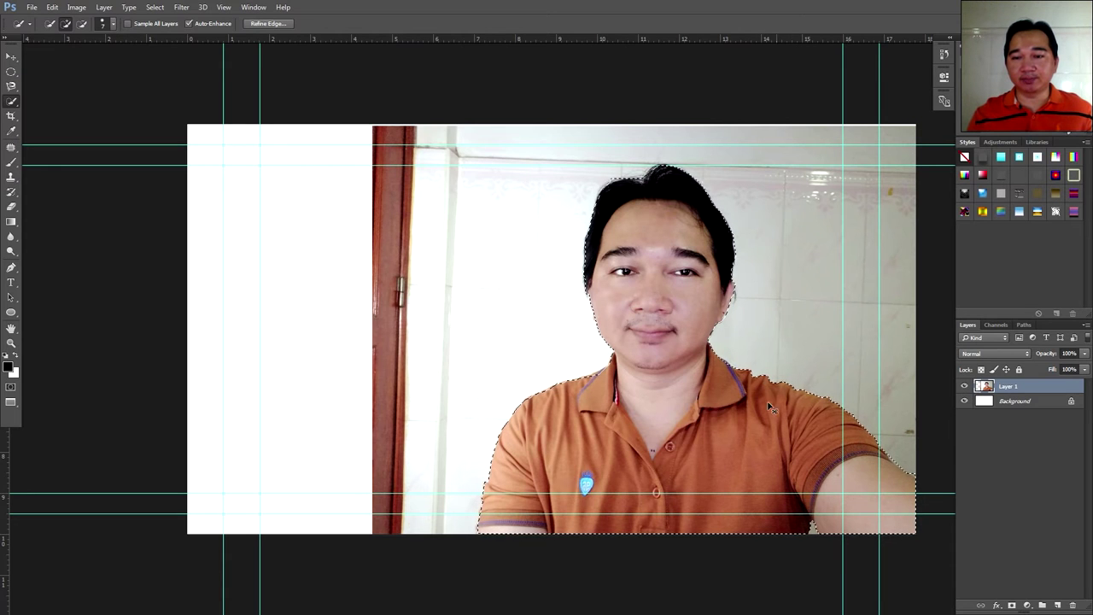
pyautogui.rightClick(687, 398)
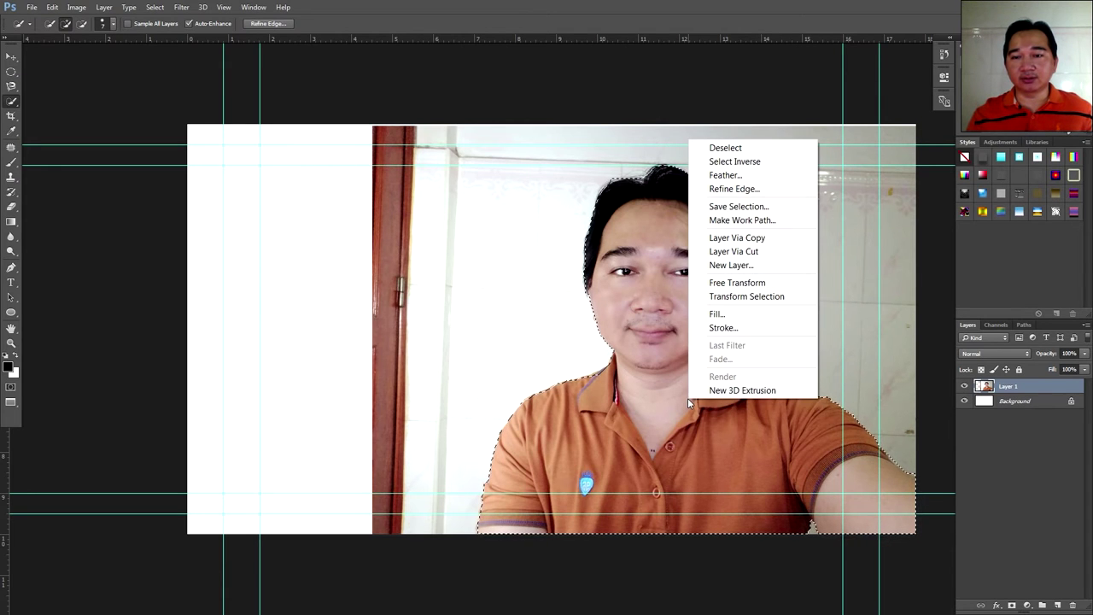
pyautogui.rightClick(1030, 387)
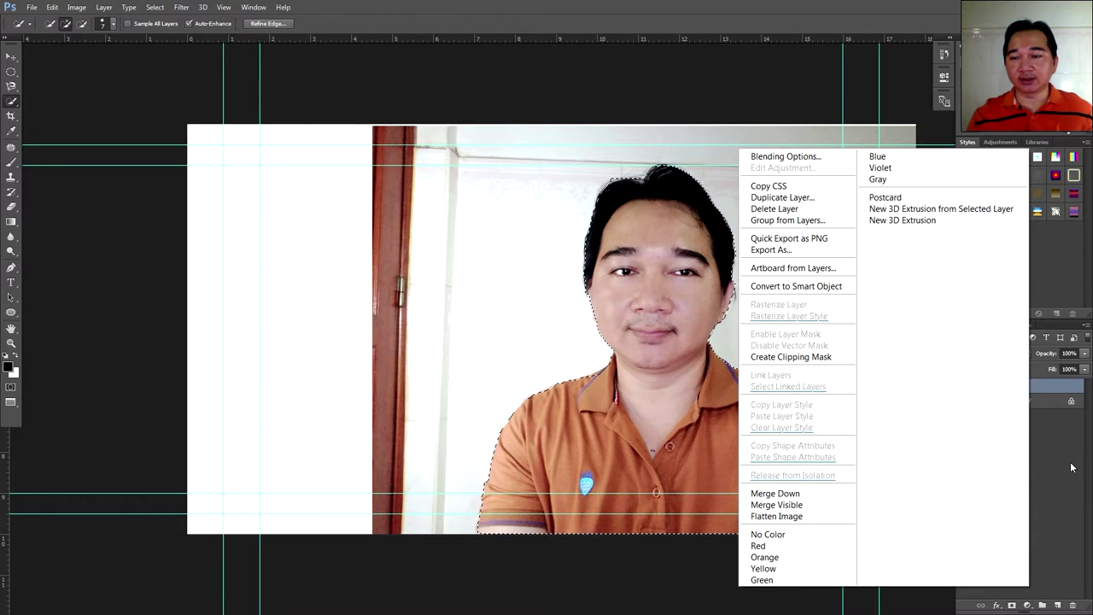
pyautogui.press('Escape')
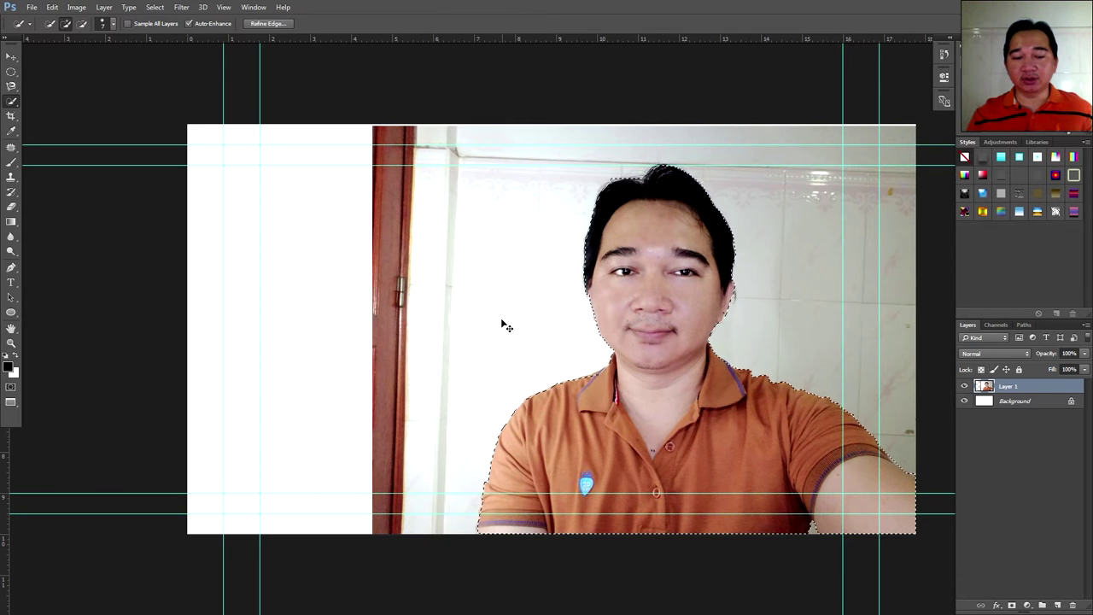
pyautogui.hotkey('ctrl', 'j')
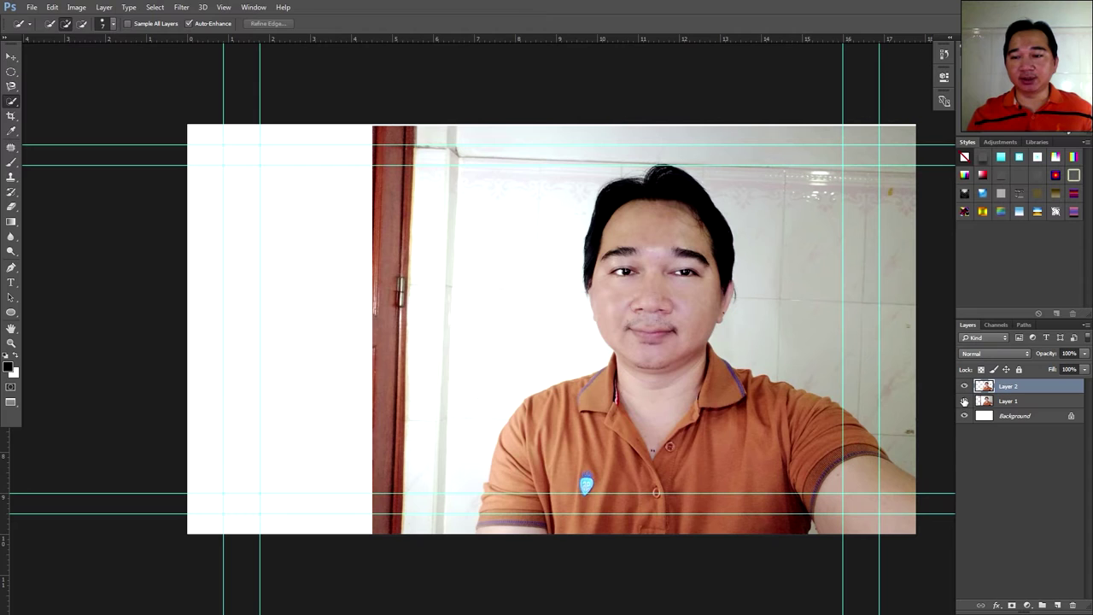
# - Check the cutout by toggling the original photo layer's visibility and comparing Layer 1 with Layer 2
pyautogui.click(1006, 402)
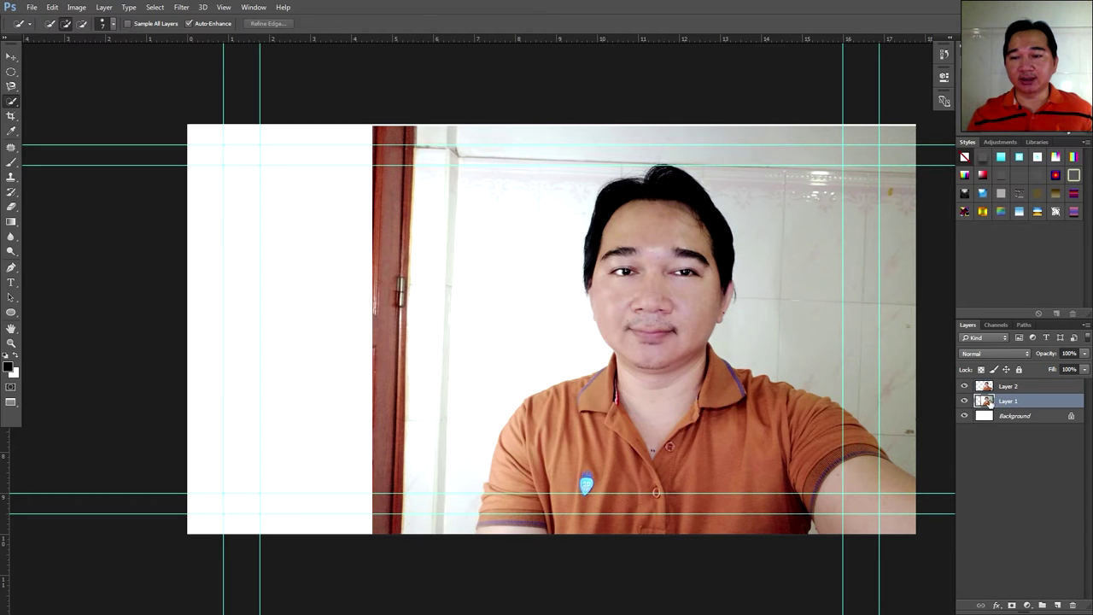
pyautogui.click(965, 401)
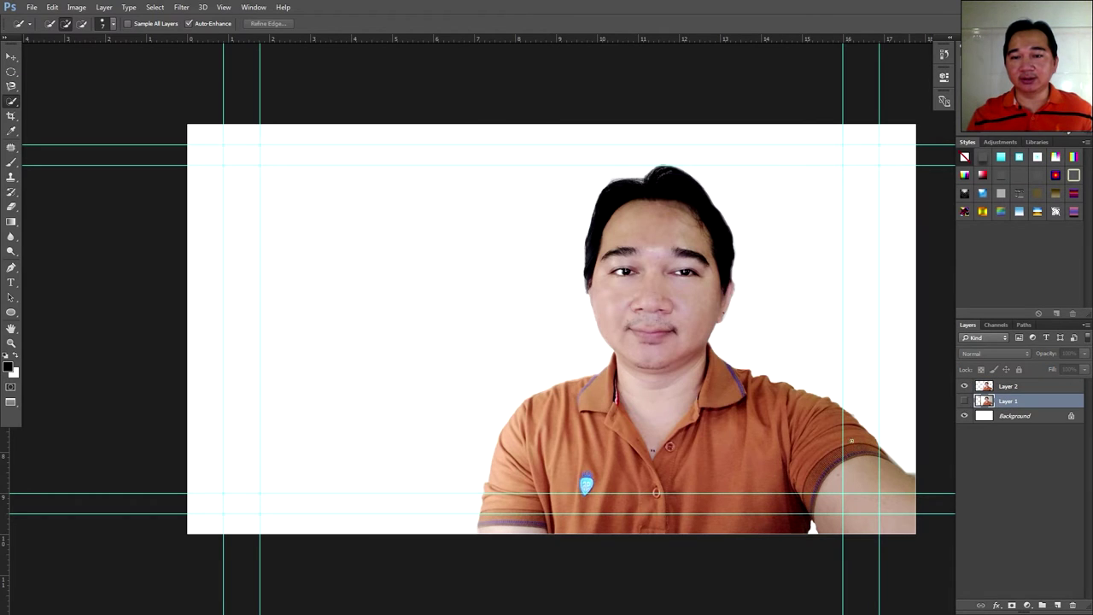
pyautogui.click(965, 402)
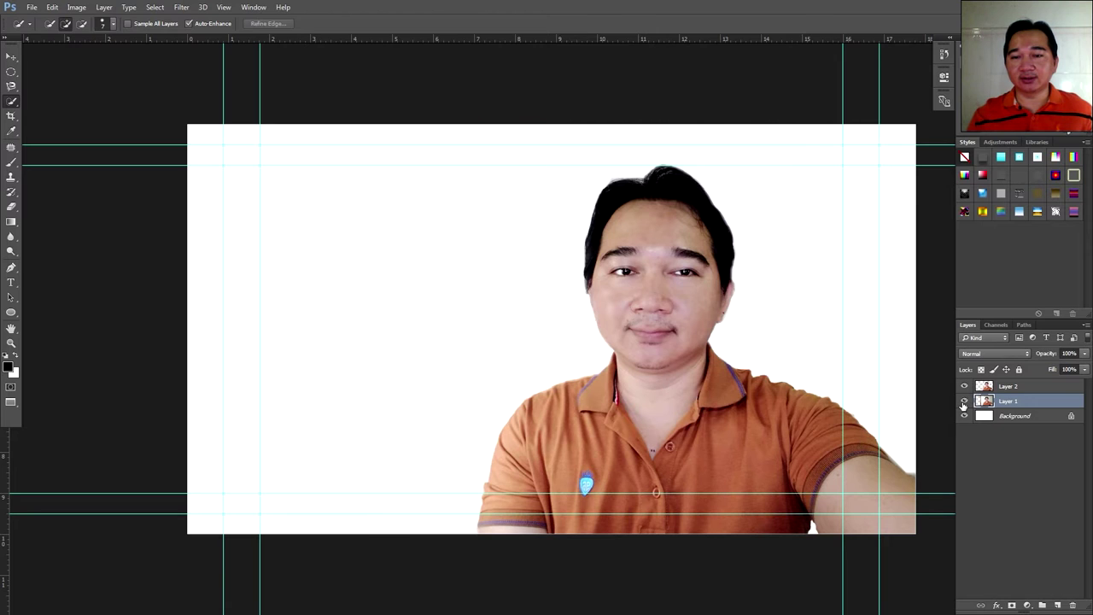
pyautogui.click(965, 402)
pyautogui.click(965, 402)
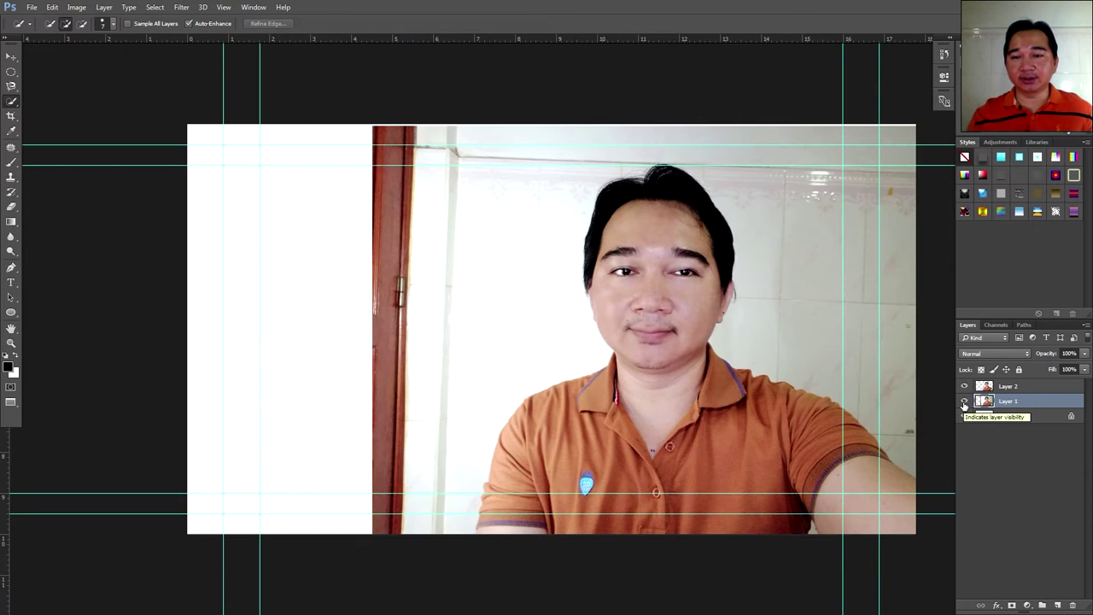
pyautogui.click(1009, 389)
pyautogui.click(1005, 404)
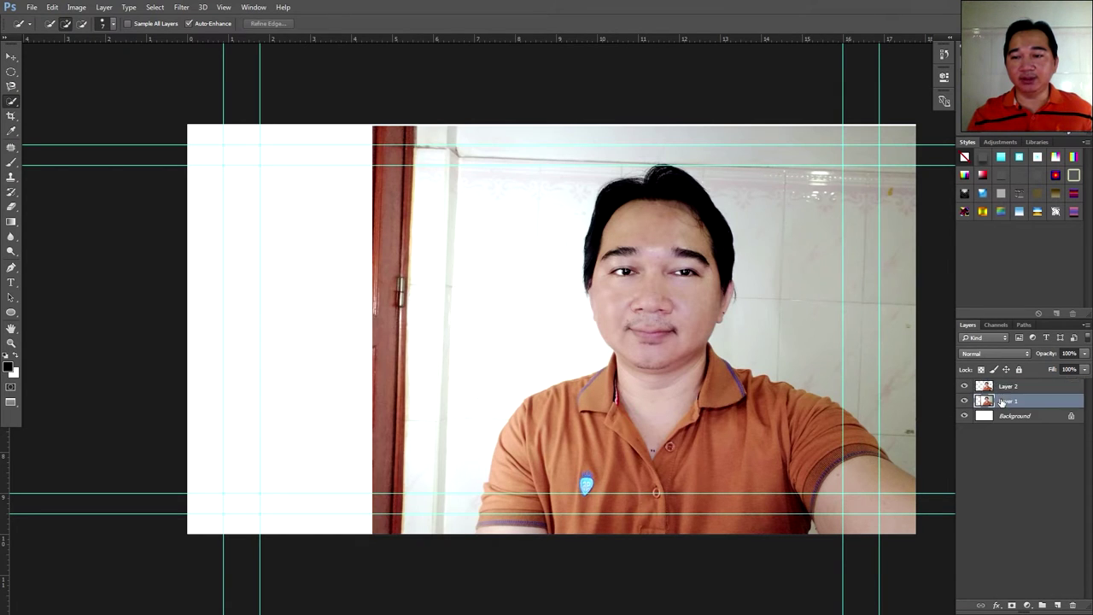
pyautogui.click(987, 389)
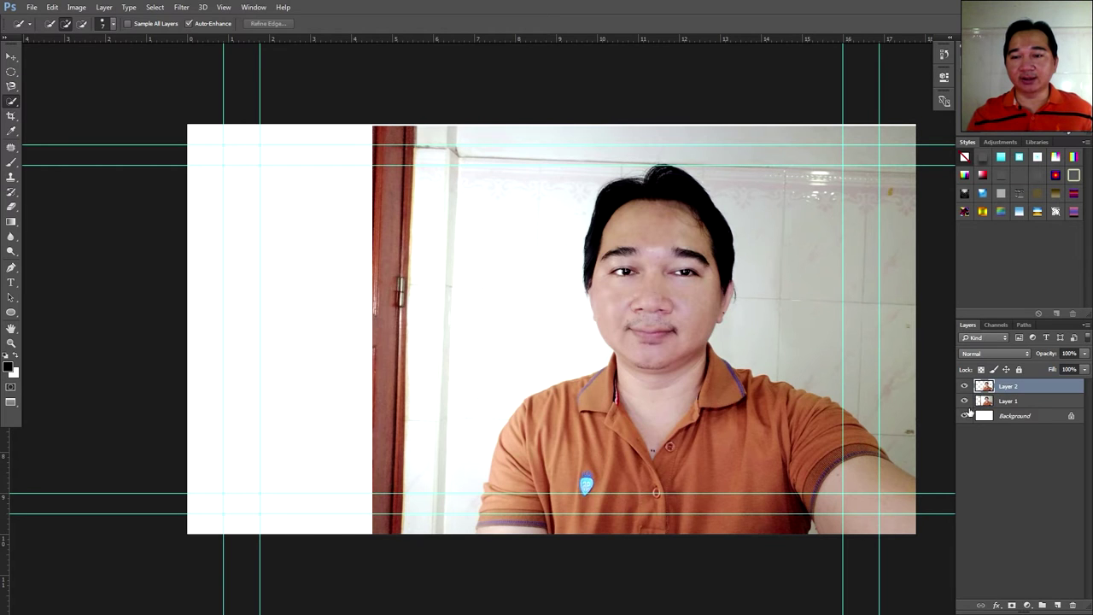
# - Delete the original photo layer, Layer 1, and the white Background layer, keeping only the cutout
pyautogui.click(990, 404)
pyautogui.press('Delete')
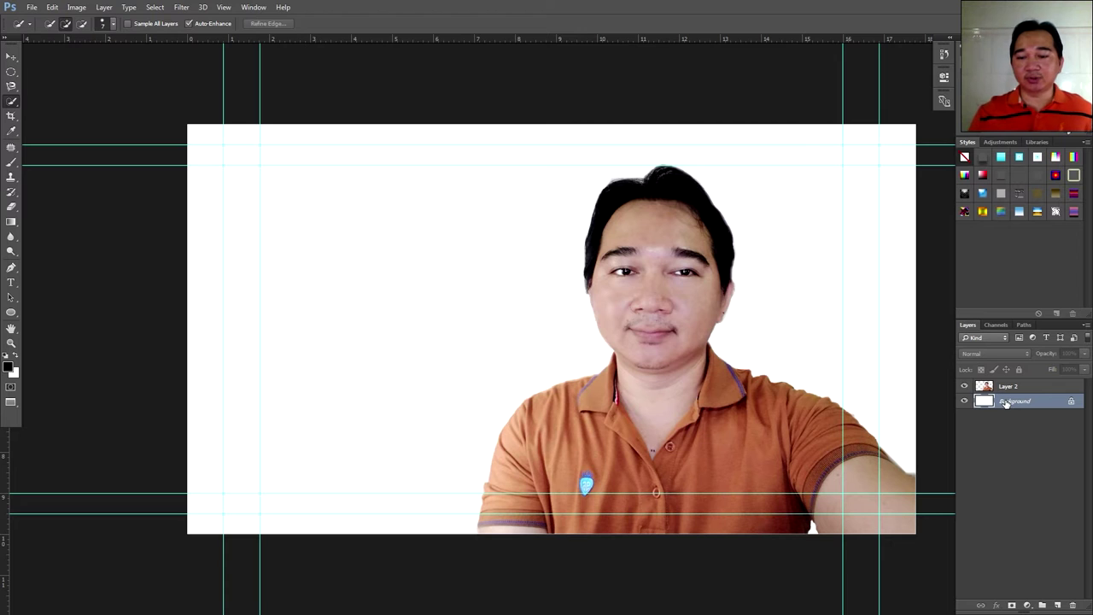
pyautogui.press('Delete')
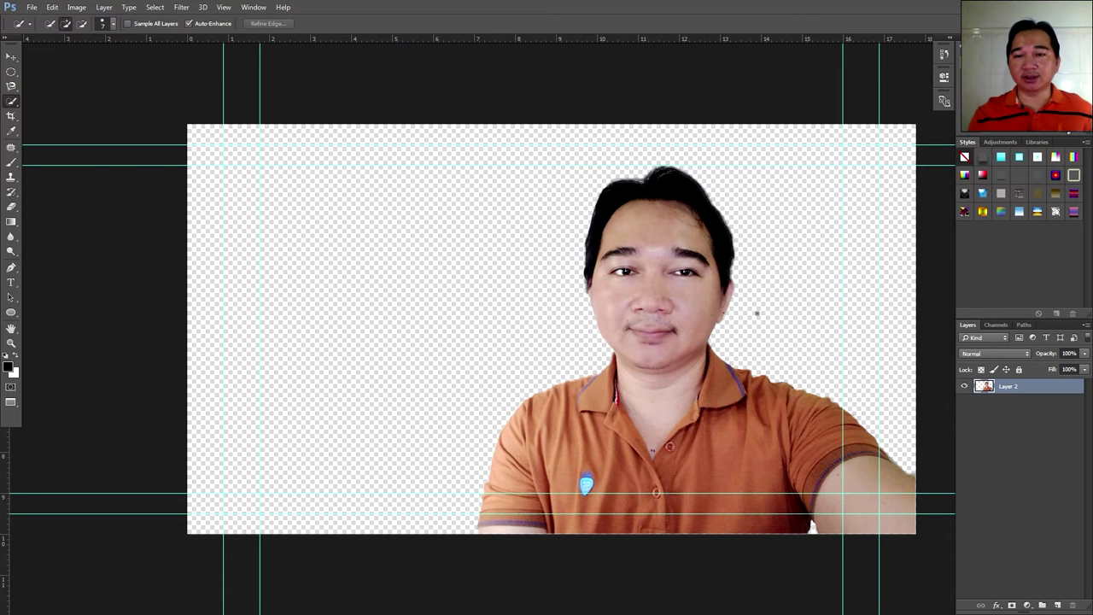
# - Move the person cutout horizontally to the right side of the canvas, leaving more free space beside it
pyautogui.press('v')
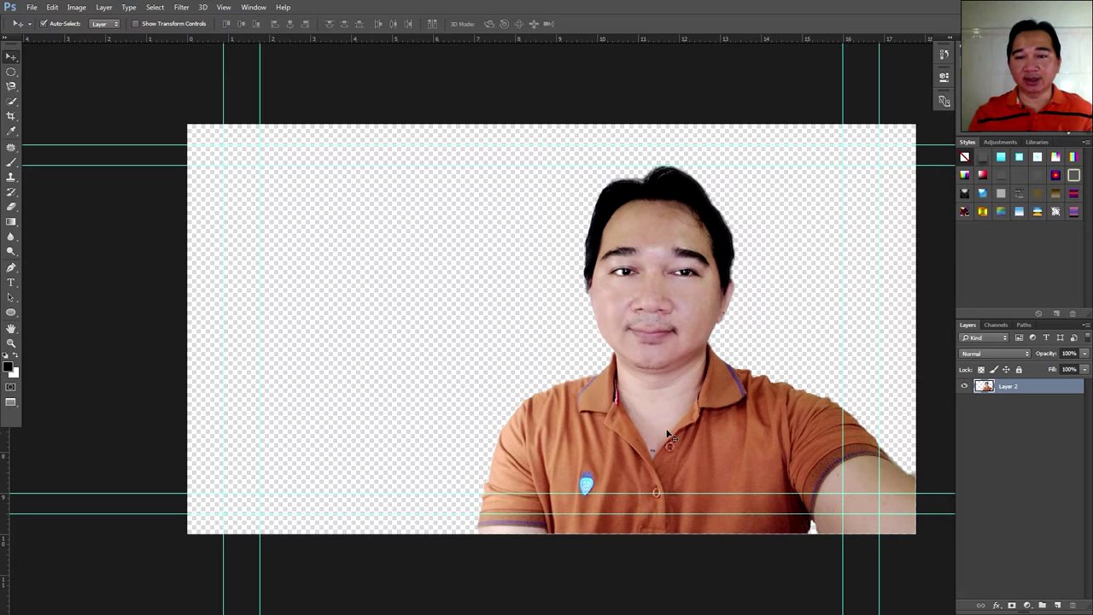
pyautogui.moveTo(669, 435); pyautogui.dragTo(765, 437)
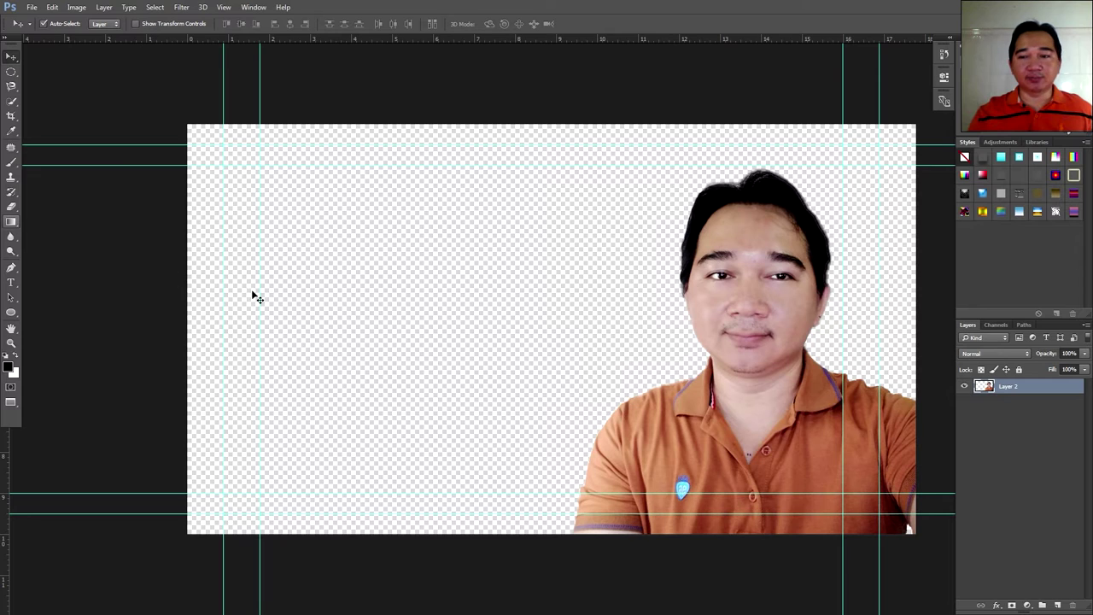
# - Add a new layer, choose the Paint Bucket, and set the foreground color to lime green #9eff05
pyautogui.click(1057, 605)
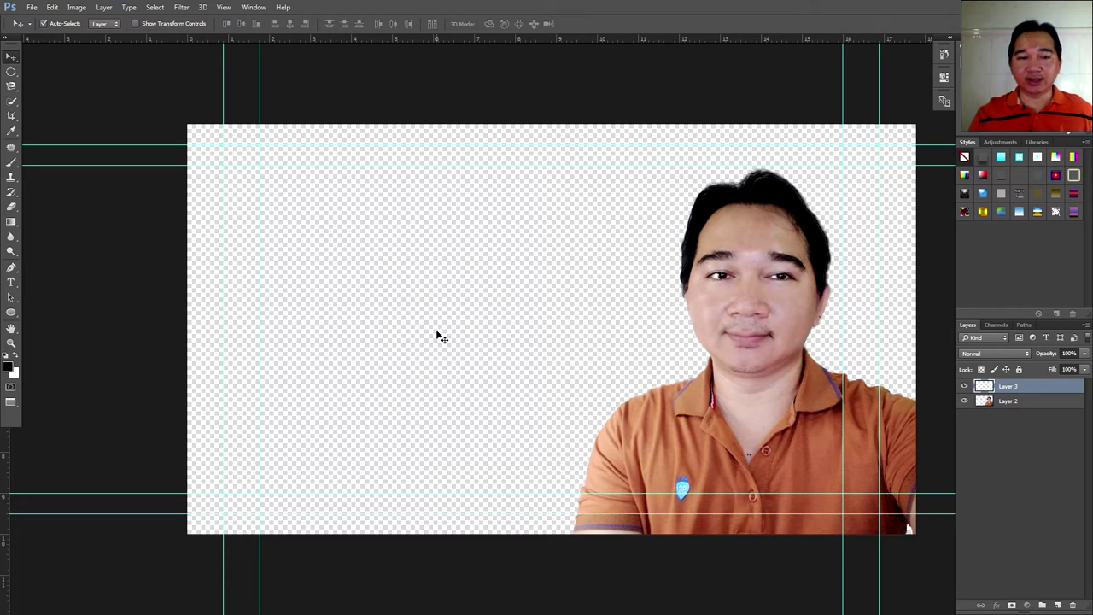
pyautogui.click(11, 224)
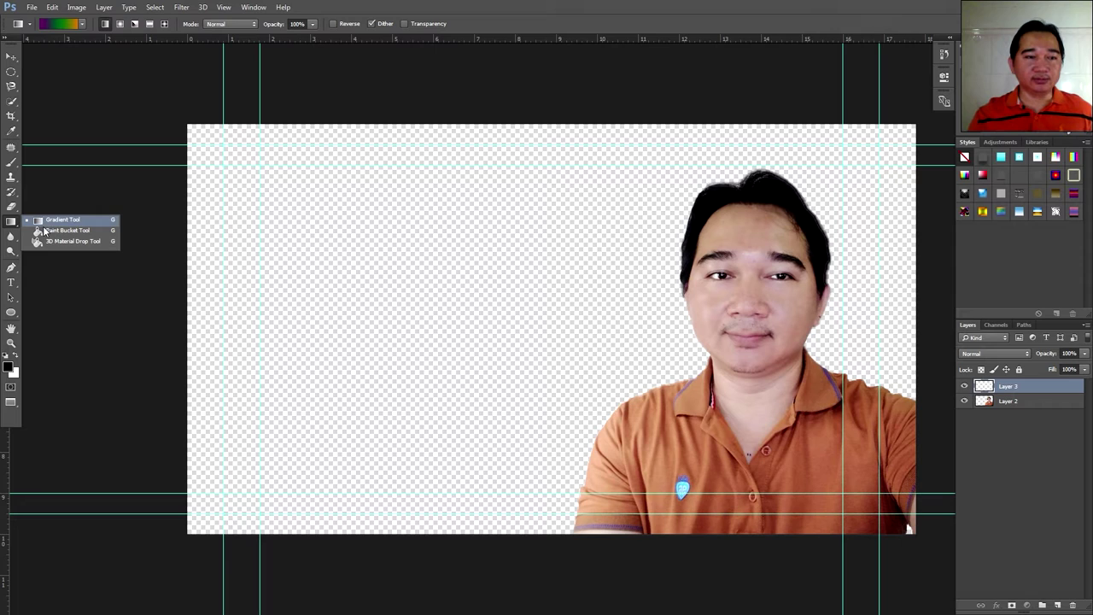
pyautogui.click(46, 231)
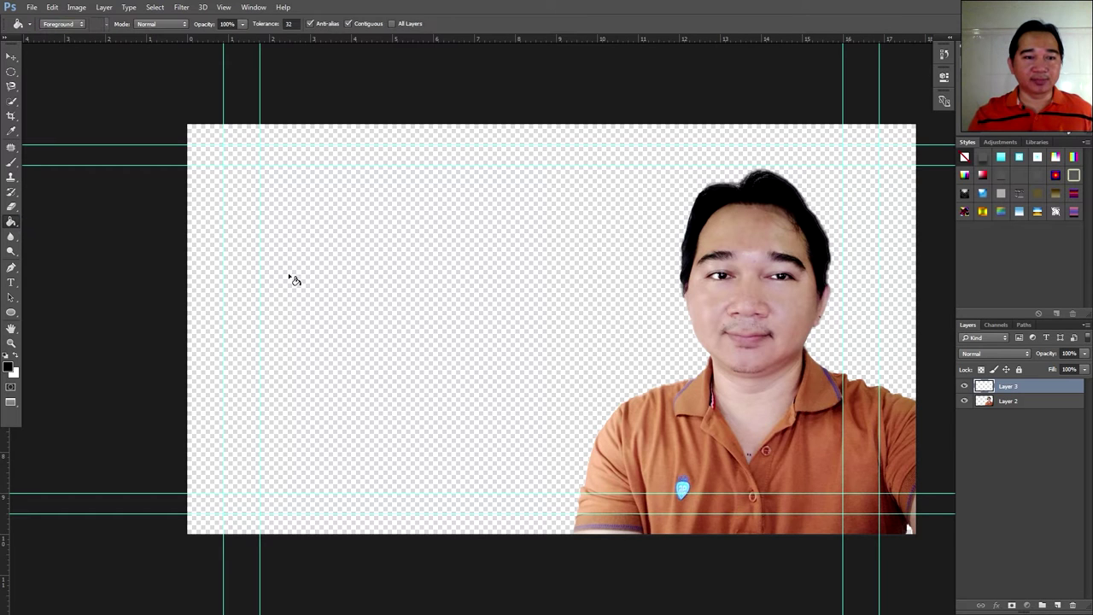
pyautogui.click(10, 370)
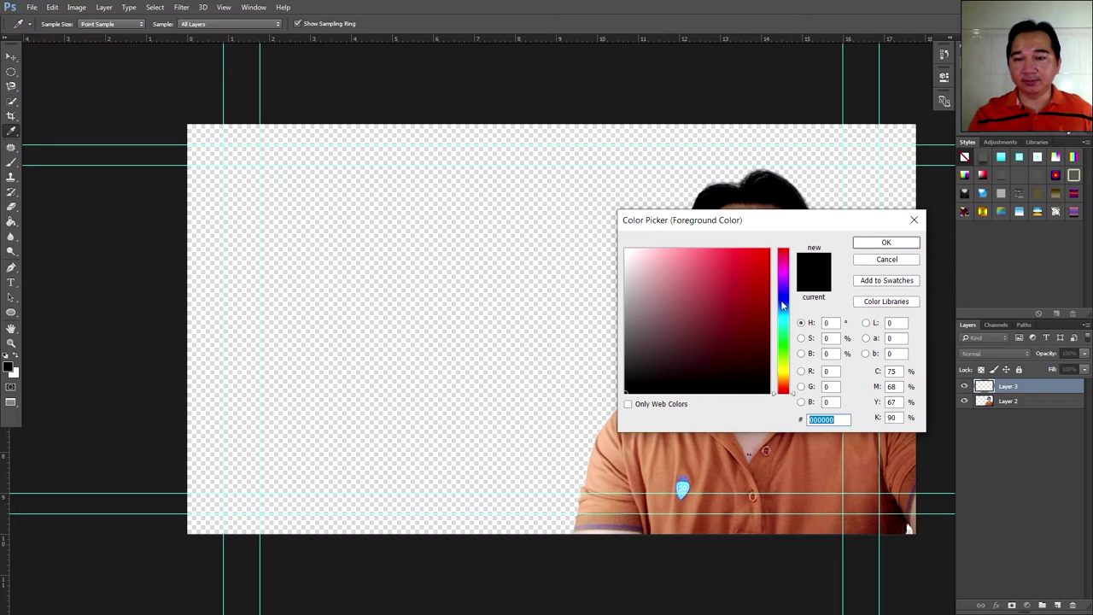
pyautogui.click(783, 363)
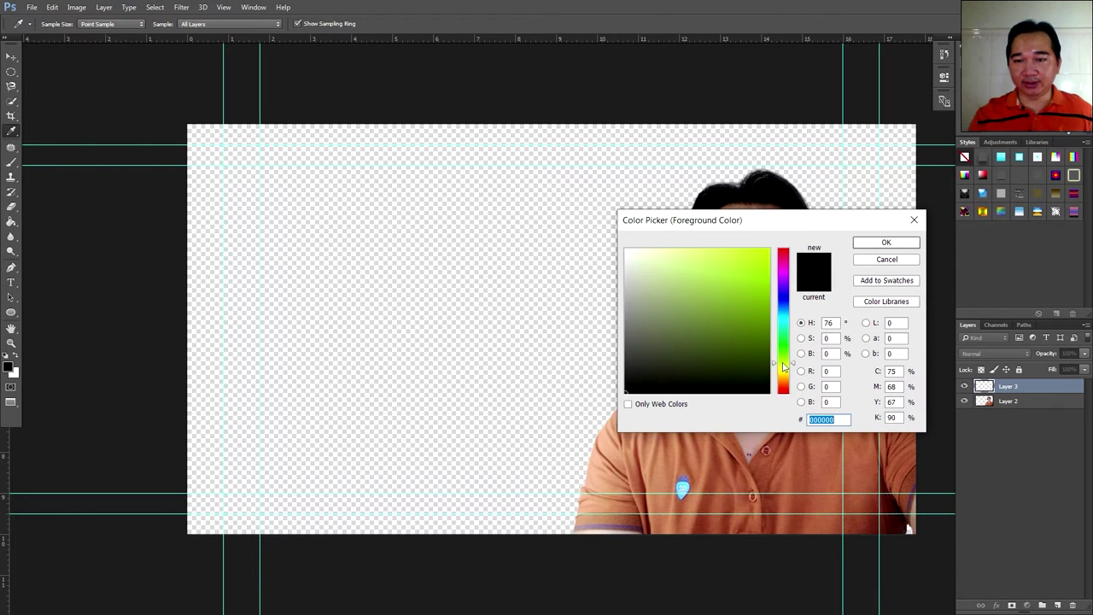
pyautogui.click(771, 250)
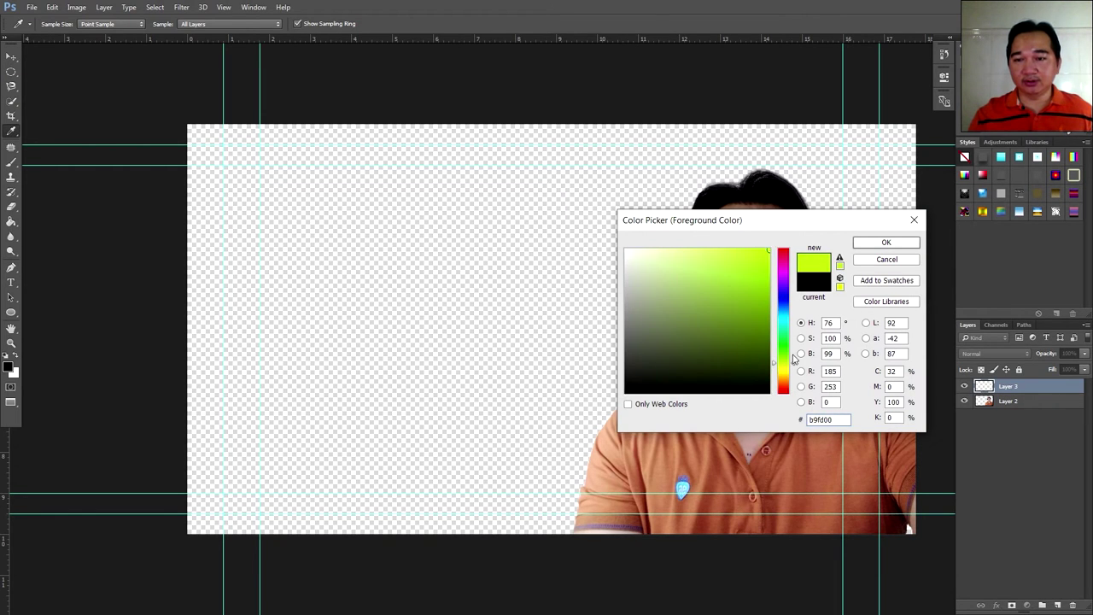
pyautogui.click(782, 360)
pyautogui.click(767, 247)
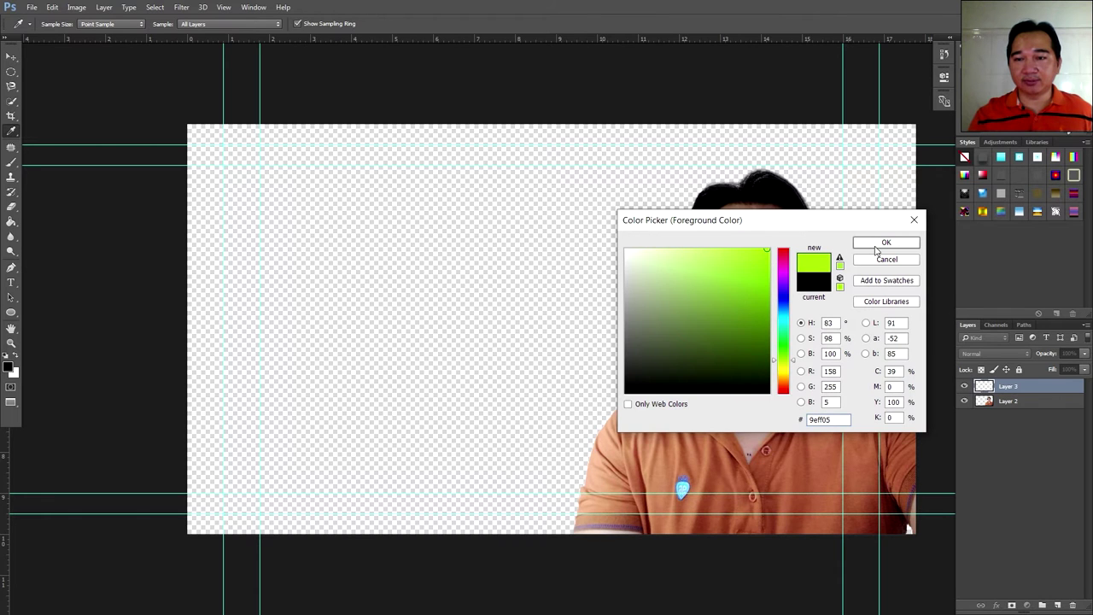
pyautogui.click(880, 248)
# - Fill the new layer with the lime green and move it beneath the person cutout on Layer 2
pyautogui.press('g')
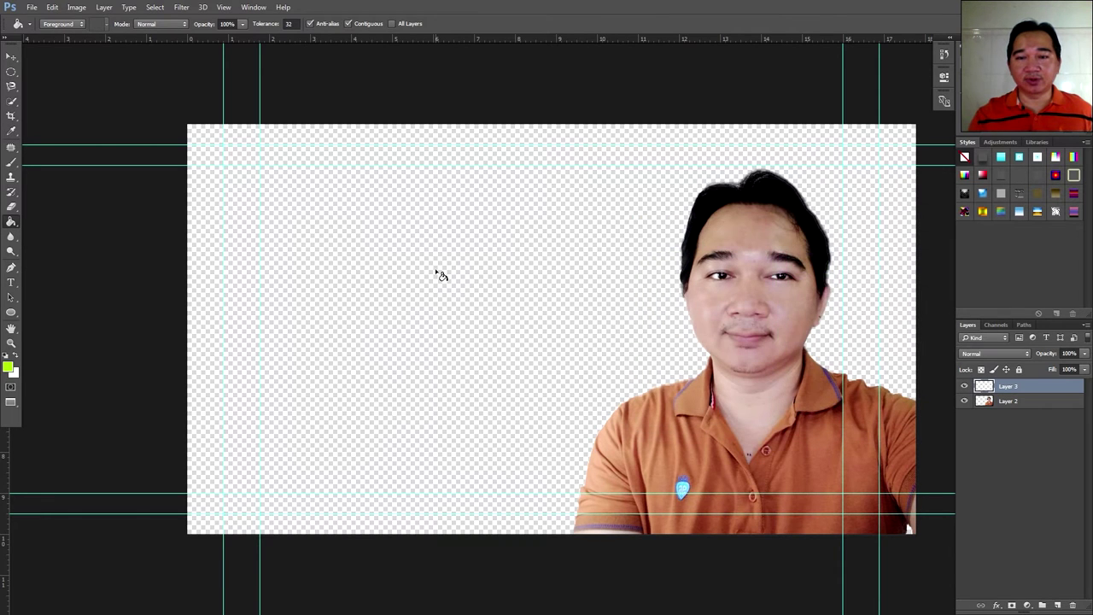
pyautogui.click(437, 272)
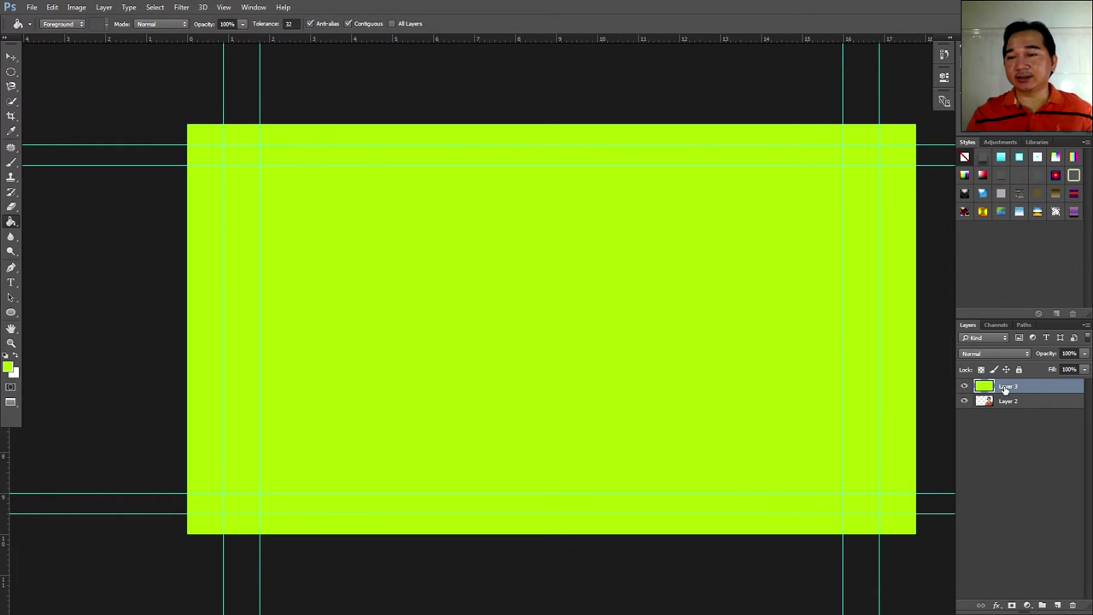
pyautogui.moveTo(1014, 389); pyautogui.dragTo(1013, 406)
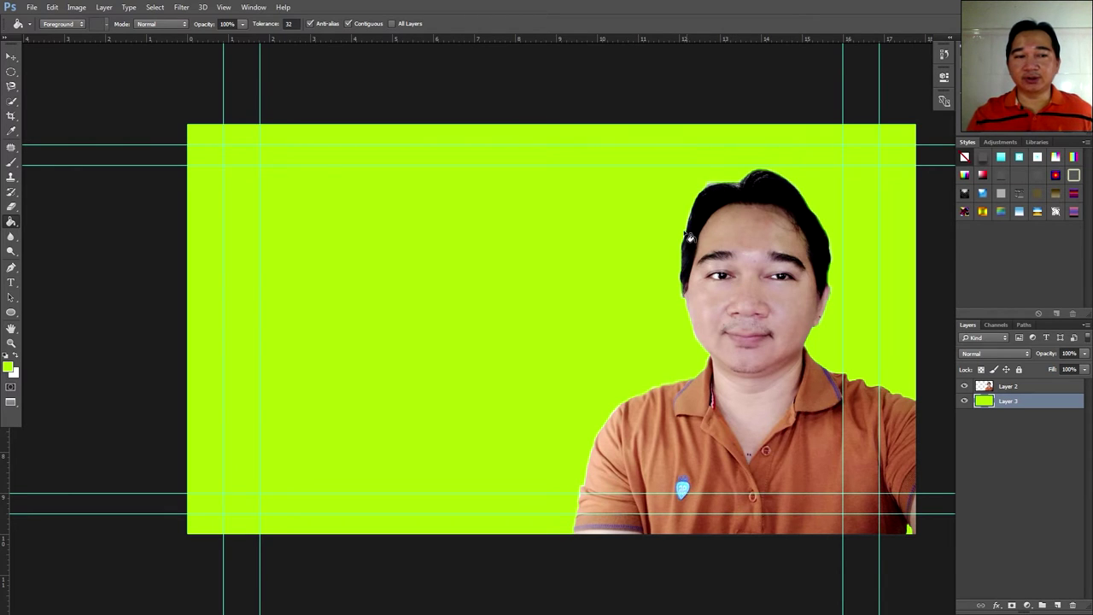
# - Soften the outline of the person cutout on Layer 2 with the Blur tool at brush size 35, around hair, face and sleeve
pyautogui.click(11, 238)
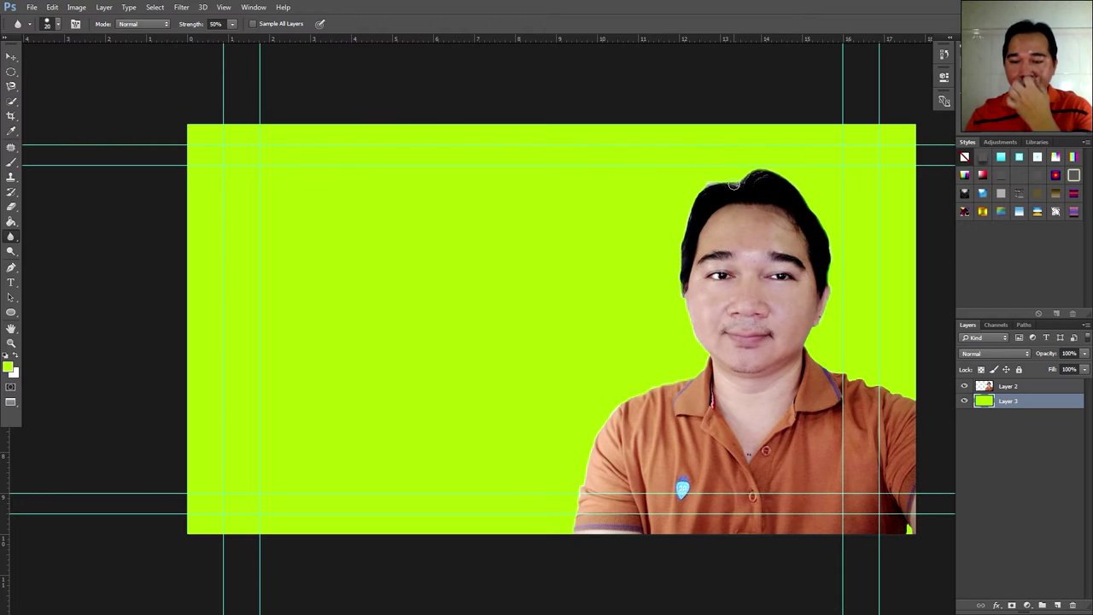
pyautogui.press(']')
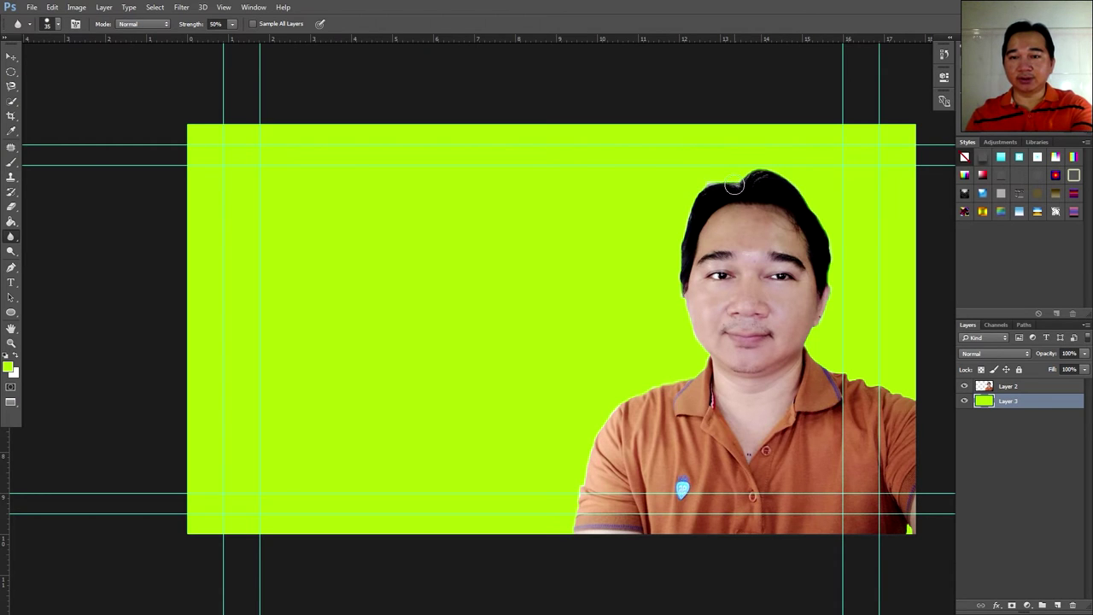
pyautogui.moveTo(734, 186)
pyautogui.mouseDown()
pyautogui.moveTo(703, 195)
pyautogui.moveTo(690, 244)
pyautogui.moveTo(720, 187)
pyautogui.mouseUp()
pyautogui.click(1016, 388)
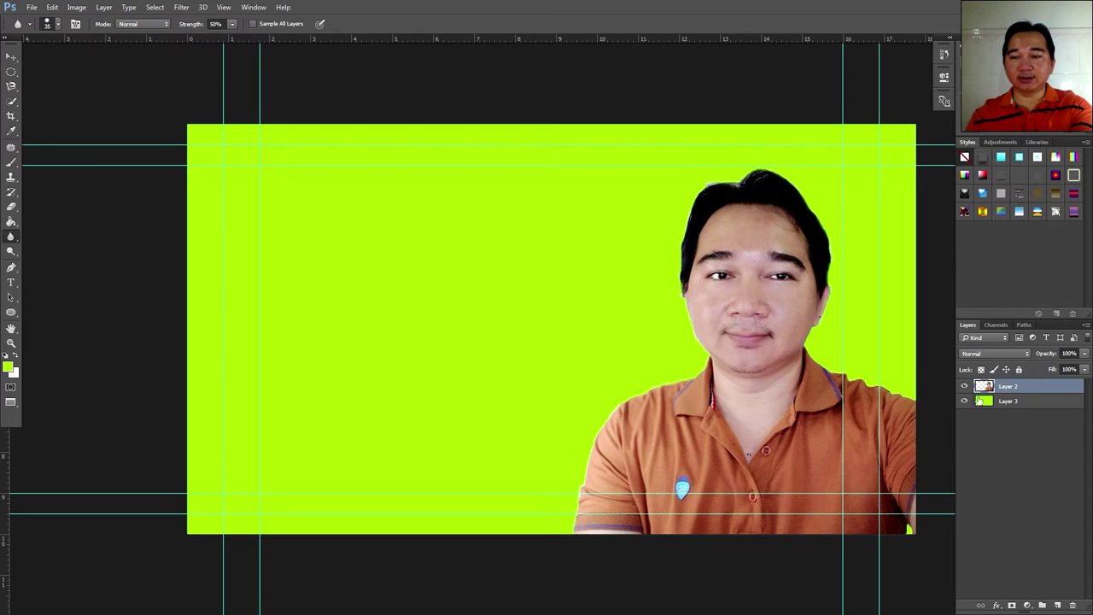
pyautogui.click(996, 402)
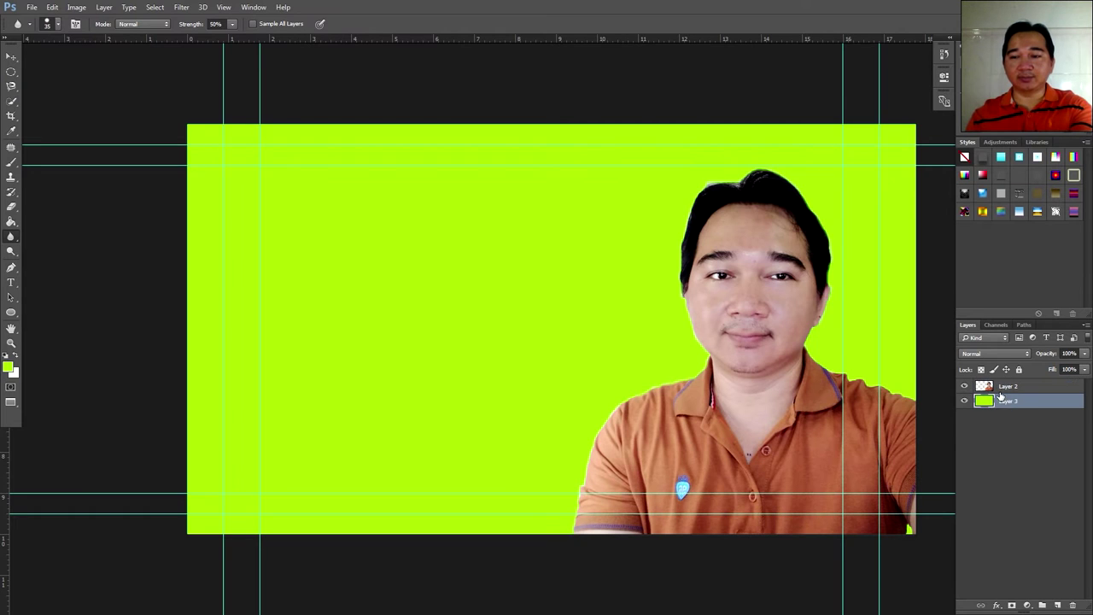
pyautogui.click(999, 388)
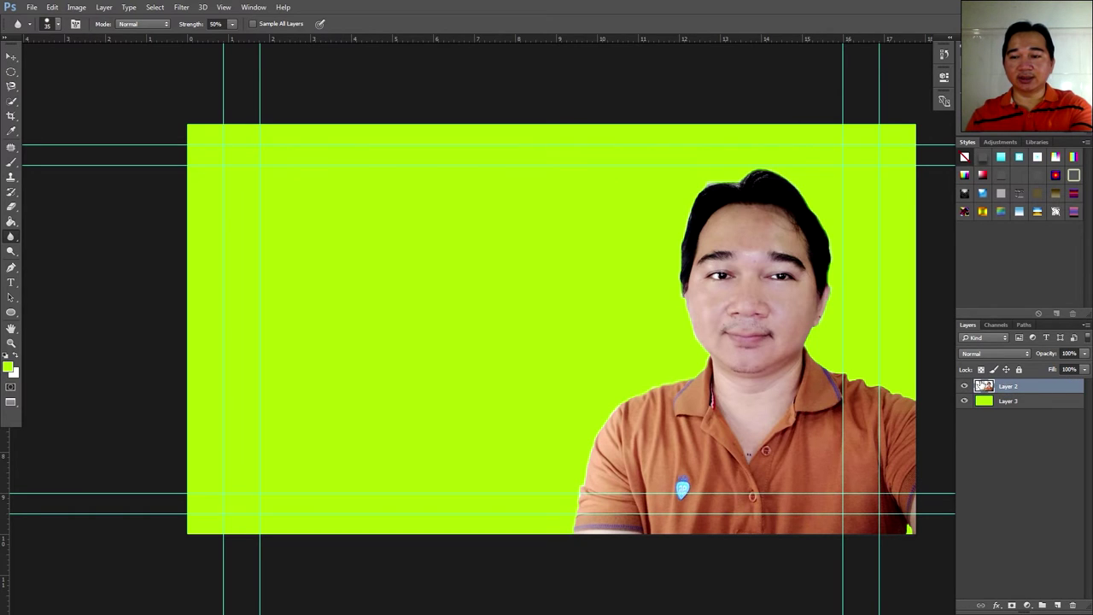
pyautogui.moveTo(728, 188)
pyautogui.mouseDown()
pyautogui.moveTo(694, 205)
pyautogui.moveTo(683, 253)
pyautogui.mouseUp()
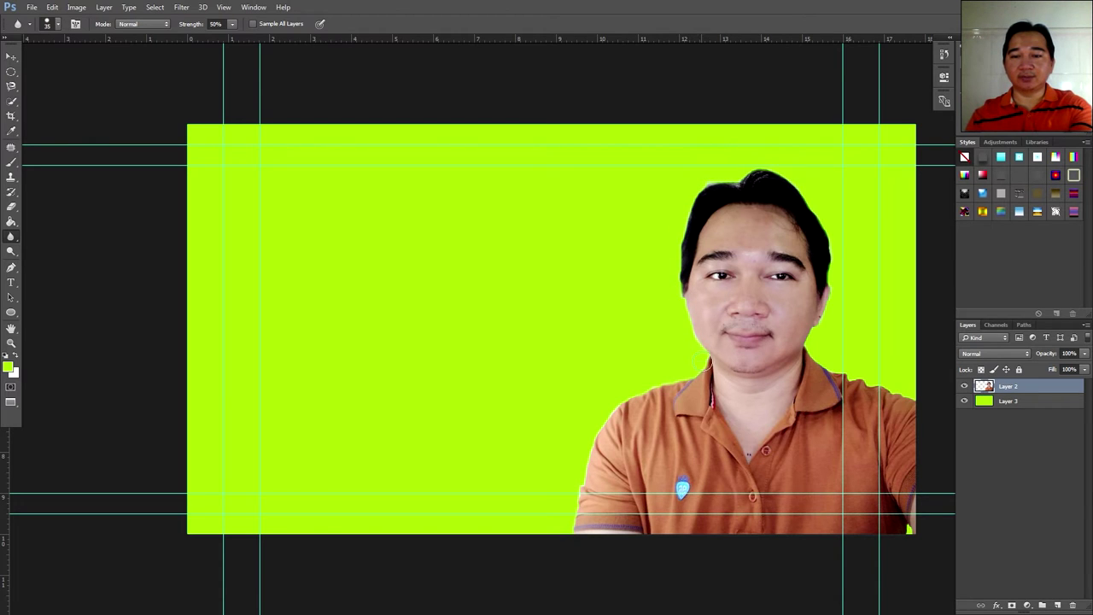
pyautogui.moveTo(573, 484)
pyautogui.mouseDown()
pyautogui.moveTo(579, 469)
pyautogui.moveTo(573, 542)
pyautogui.mouseUp()
pyautogui.moveTo(745, 186)
pyautogui.mouseDown()
pyautogui.moveTo(764, 173)
pyautogui.moveTo(817, 209)
pyautogui.mouseUp()
pyautogui.moveTo(830, 266); pyautogui.dragTo(814, 319)
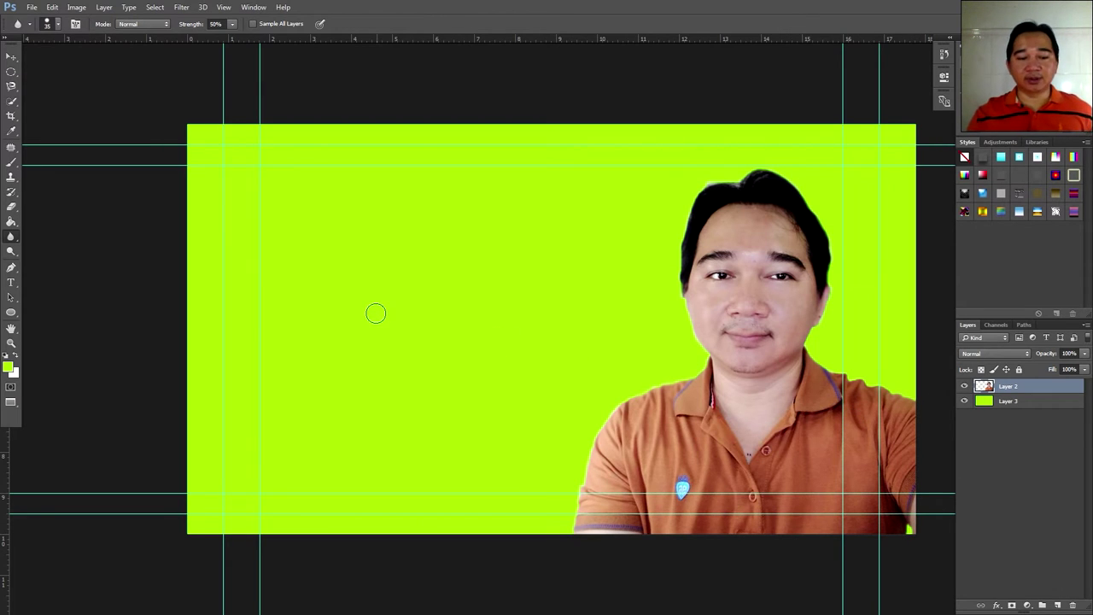
# - Set the foreground color to bright blue #00aeff and switch to the Paint Bucket
pyautogui.click(7, 367)
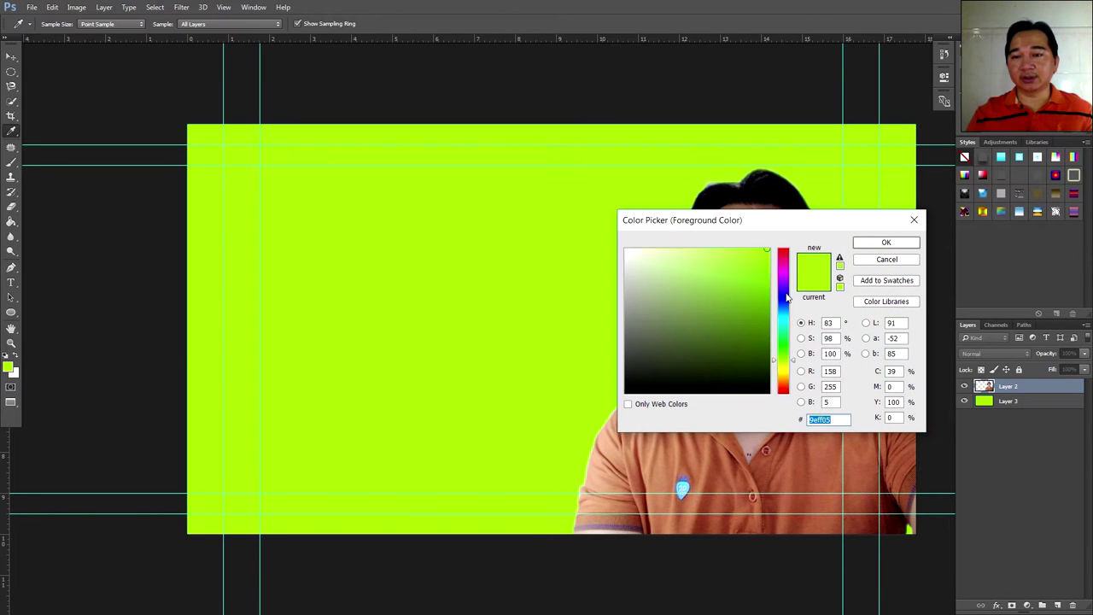
pyautogui.moveTo(788, 297); pyautogui.dragTo(784, 316)
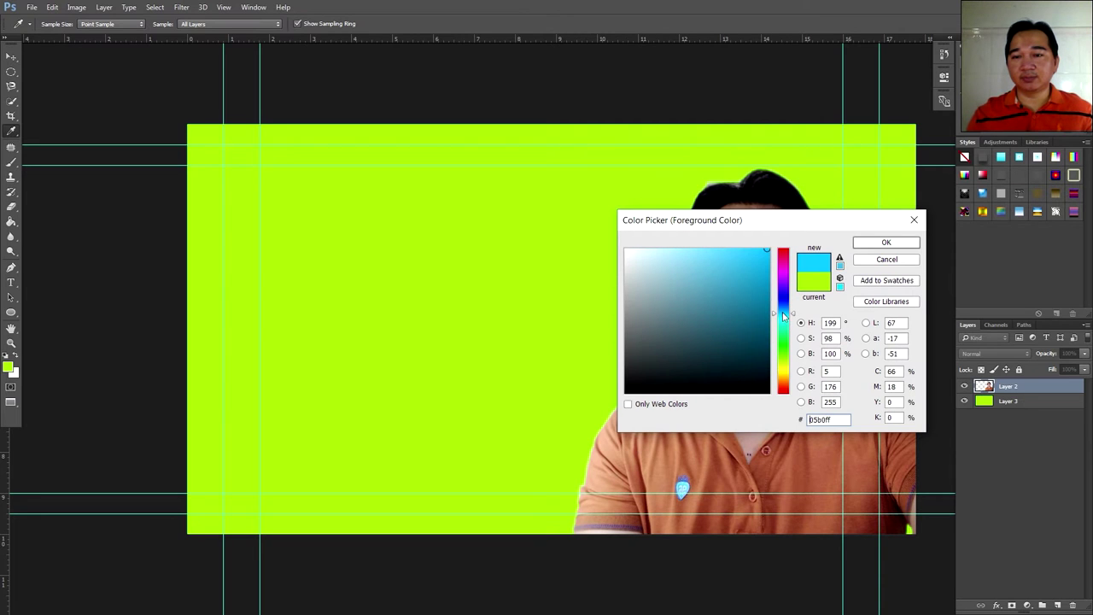
pyautogui.moveTo(770, 268); pyautogui.dragTo(772, 249)
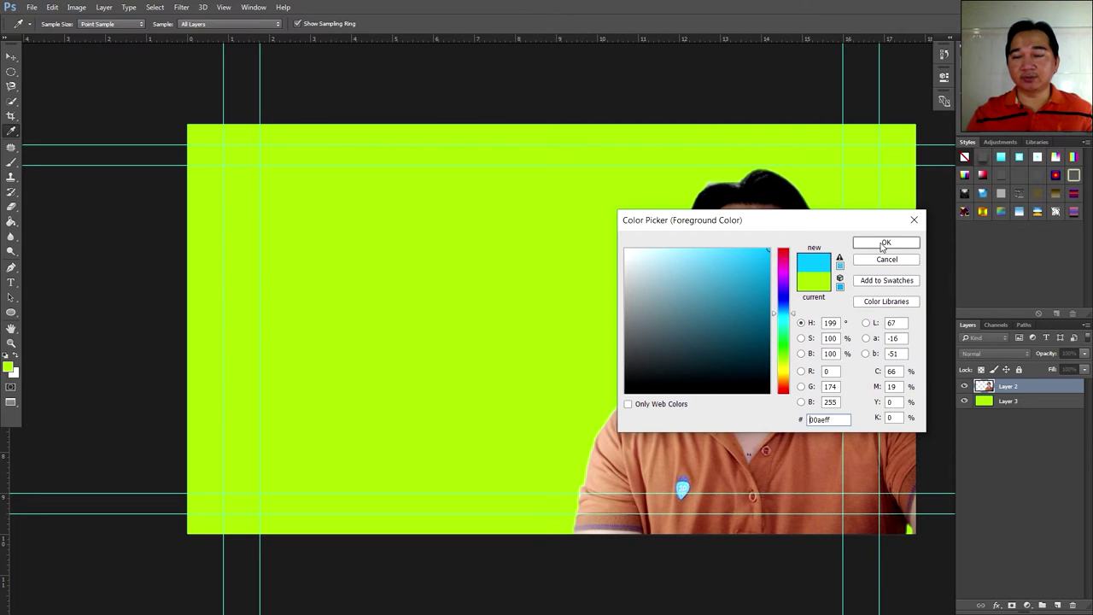
pyautogui.click(885, 243)
pyautogui.press('r')
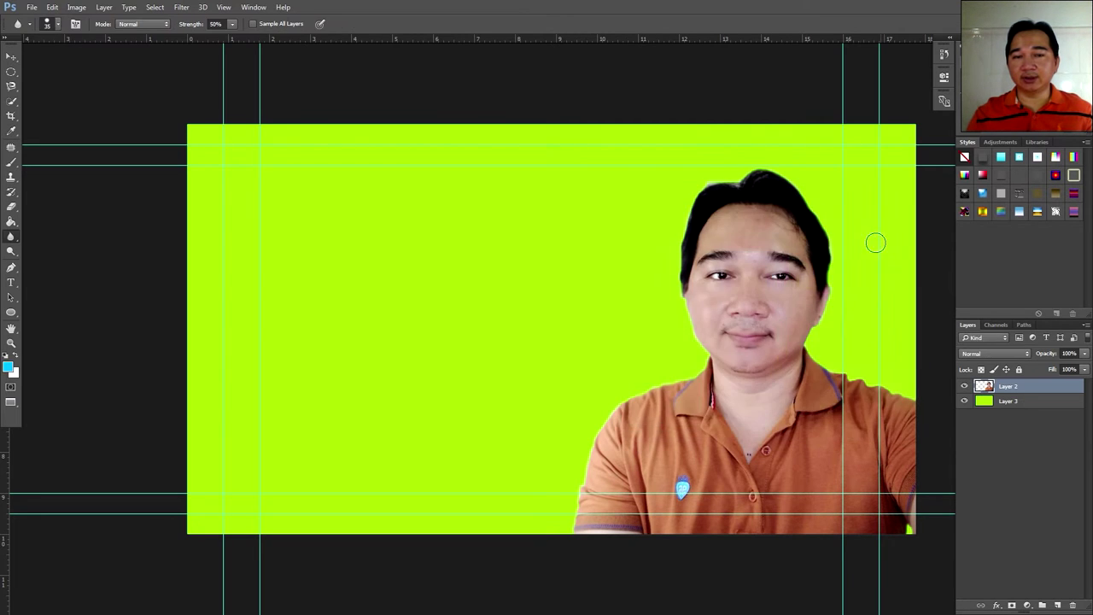
pyautogui.click(11, 222)
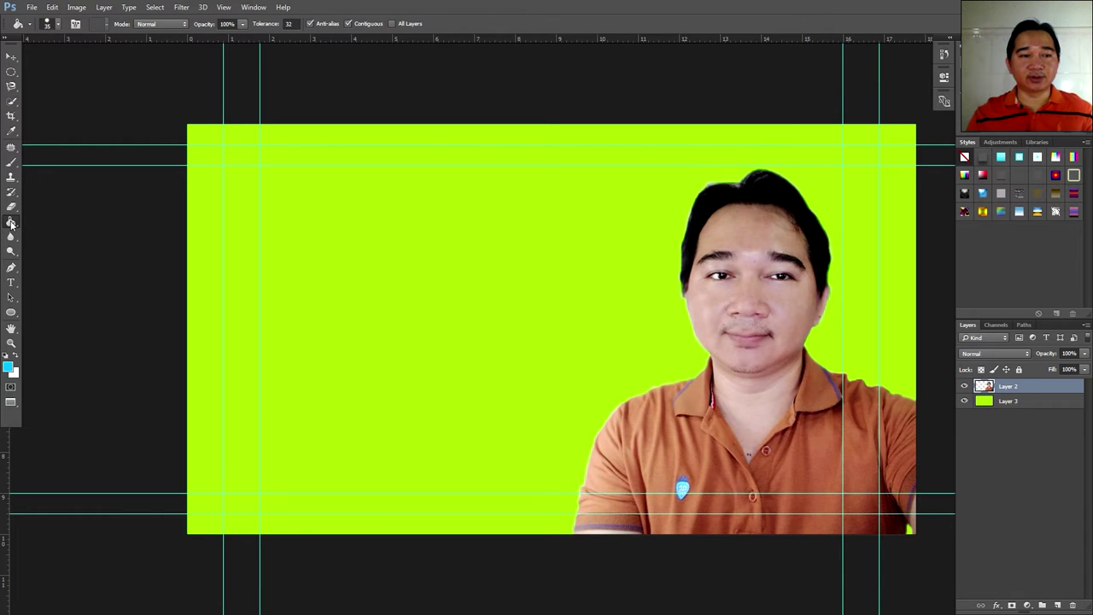
# - Refill the background on Layer 3 with the blue foreground color, leaving the person cutout layer unfilled
pyautogui.click(357, 269)
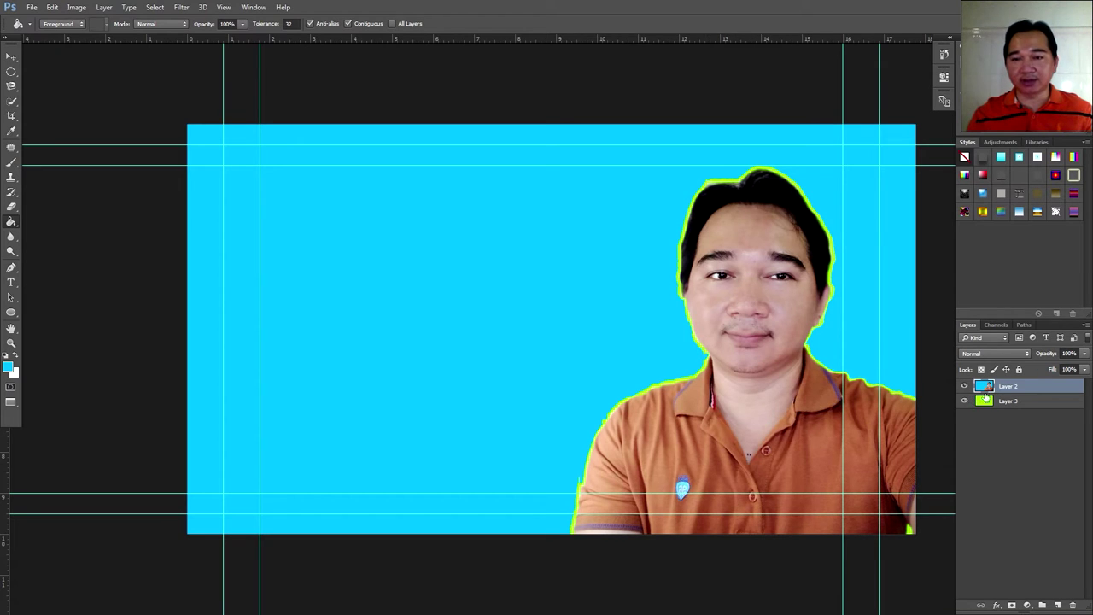
pyautogui.hotkey('ctrl', 'z')
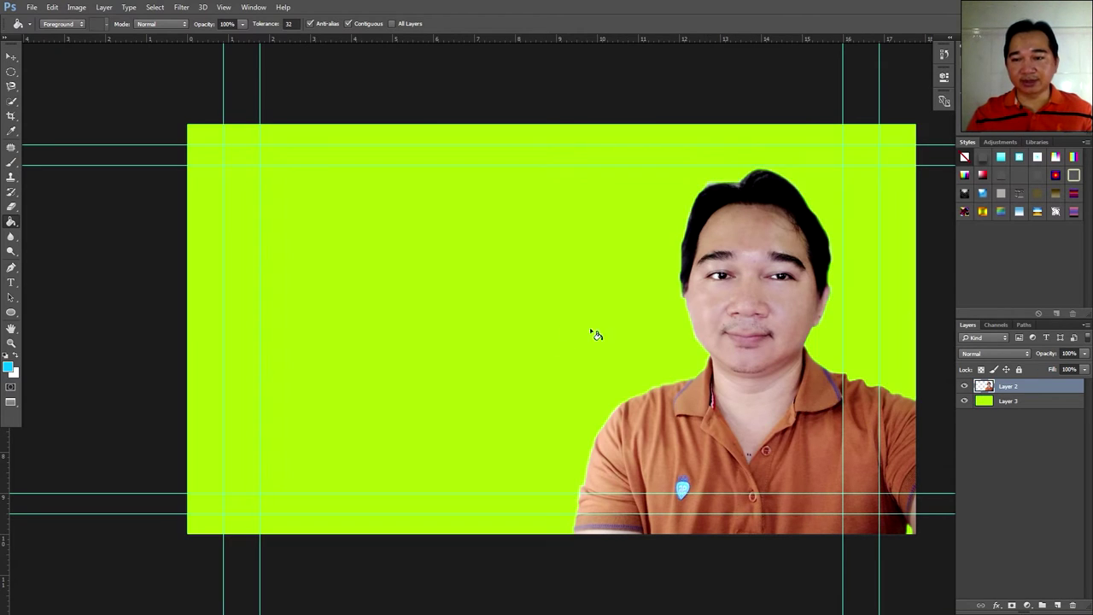
pyautogui.click(1006, 402)
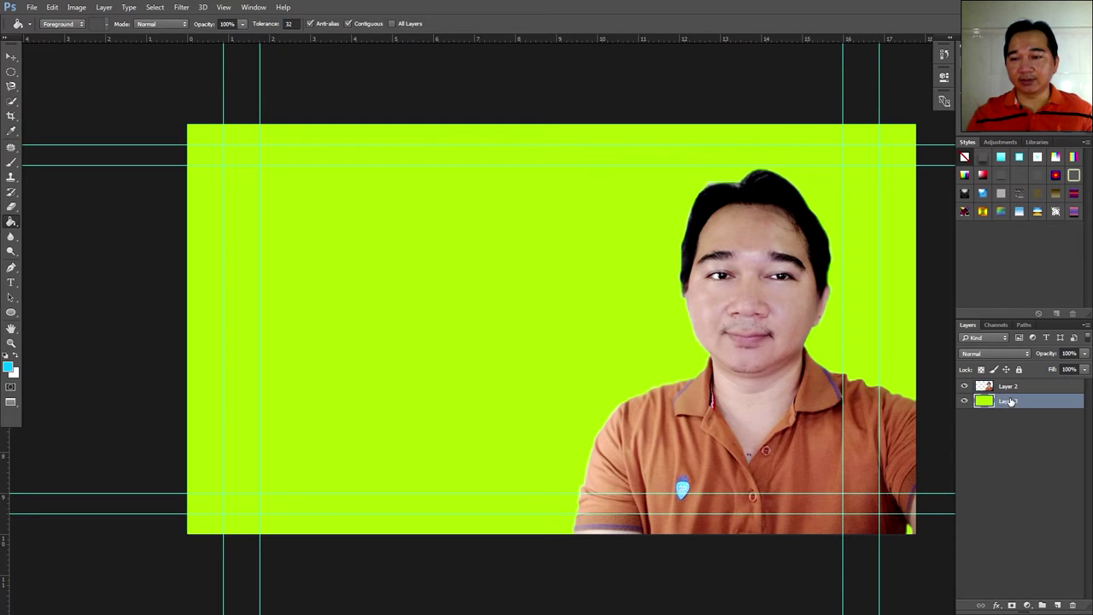
pyautogui.click(451, 285)
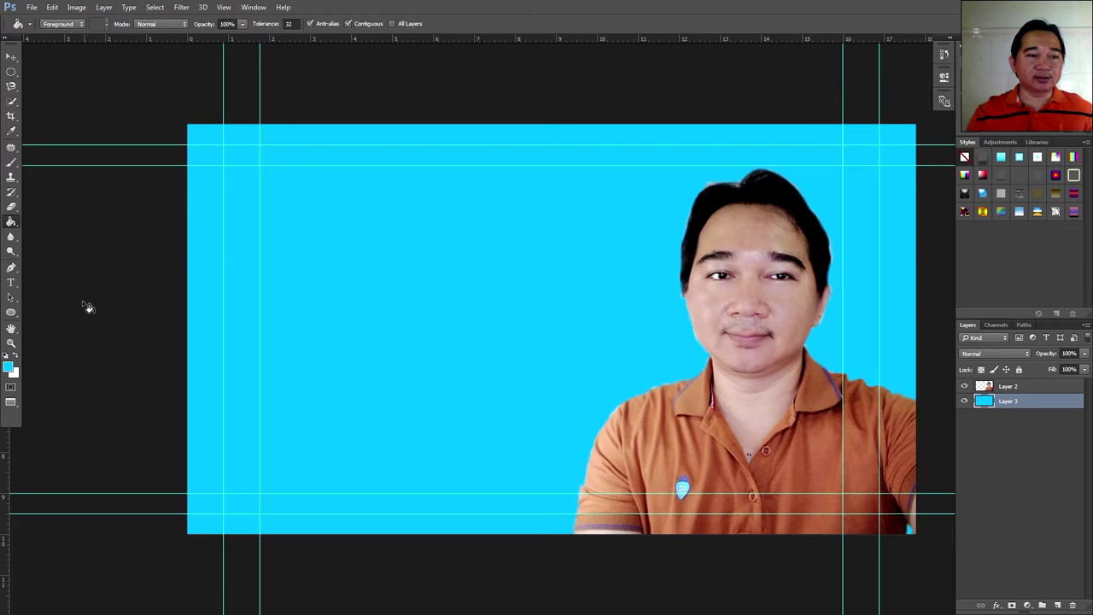
# - Apply a linear blue-to-white gradient diagonally across the background on Layer 3, with white toward the person
pyautogui.rightClick(11, 222)
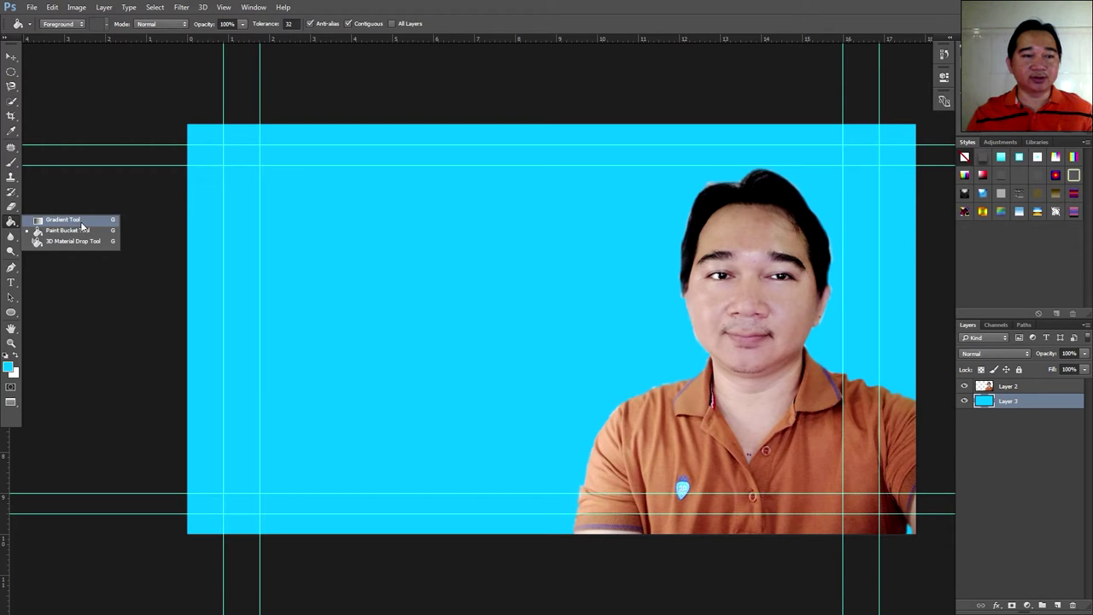
pyautogui.click(11, 222)
pyautogui.rightClick(11, 222)
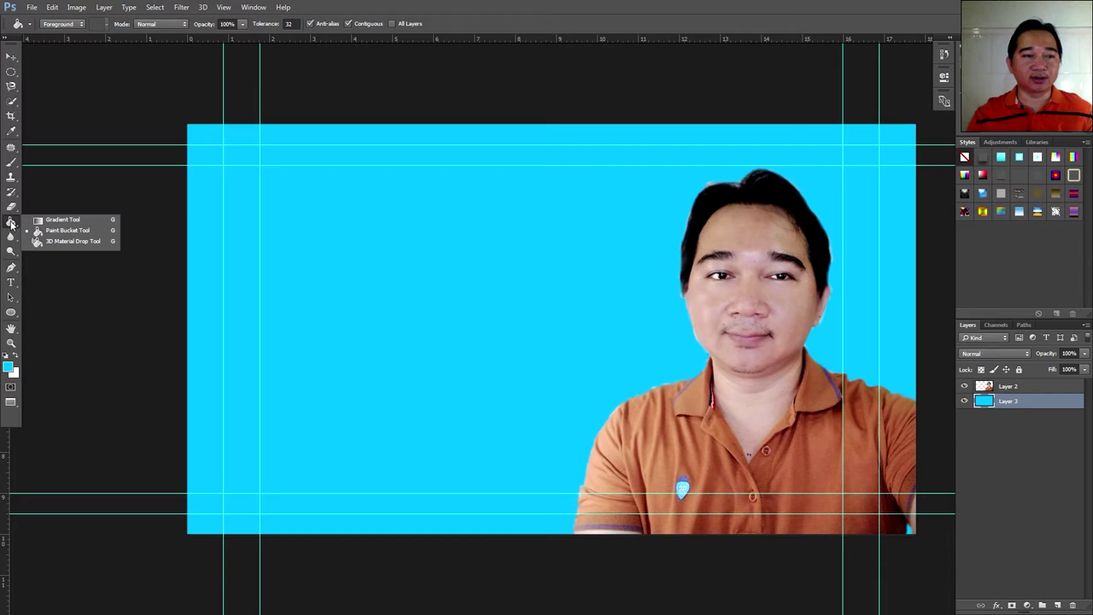
pyautogui.click(78, 220)
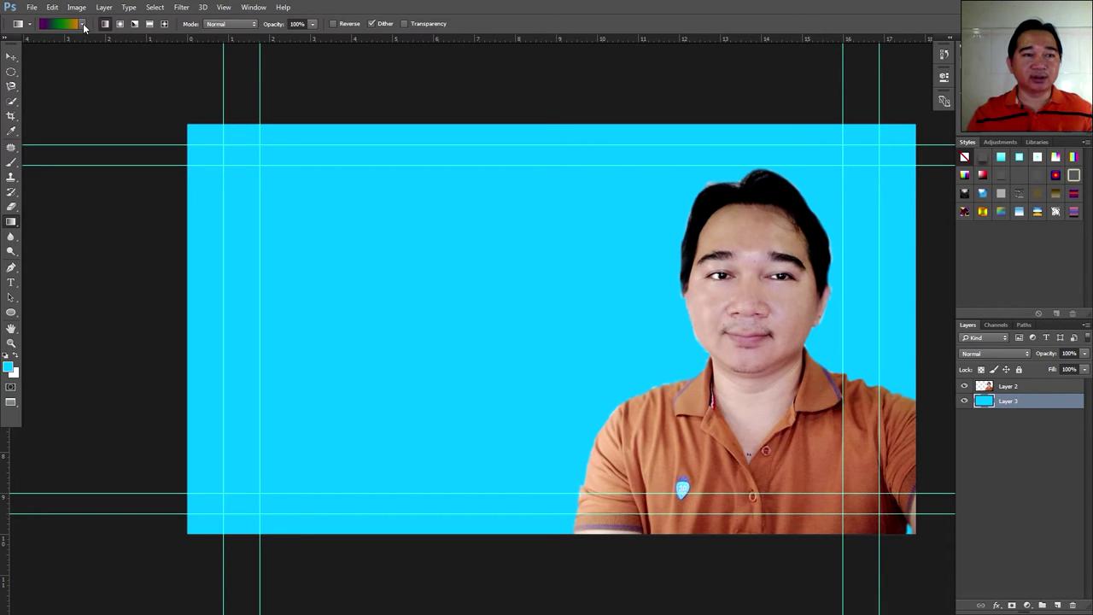
pyautogui.click(83, 25)
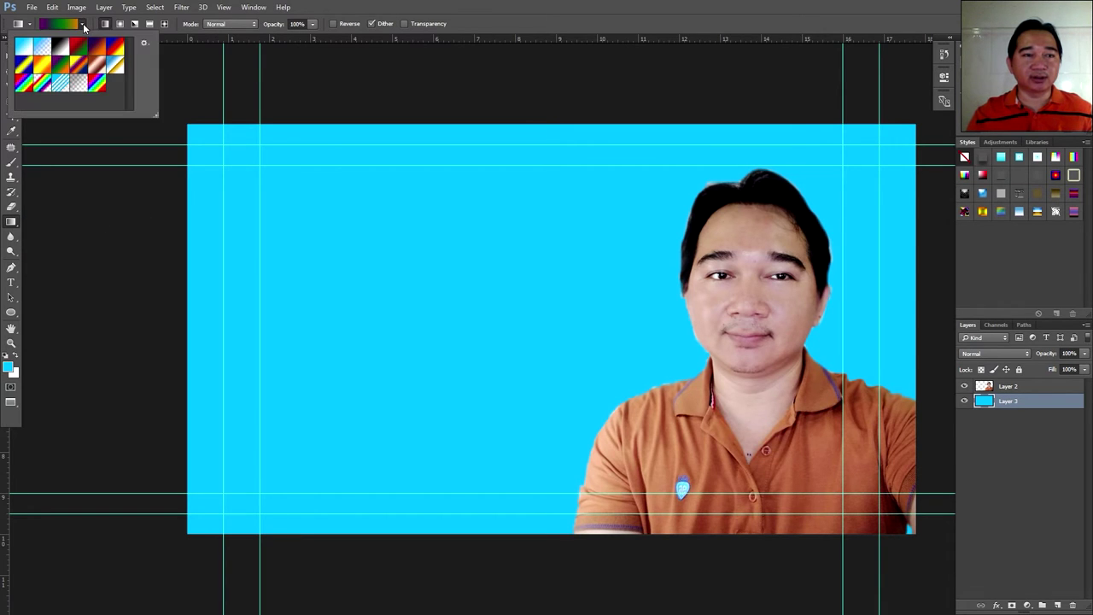
pyautogui.click(23, 47)
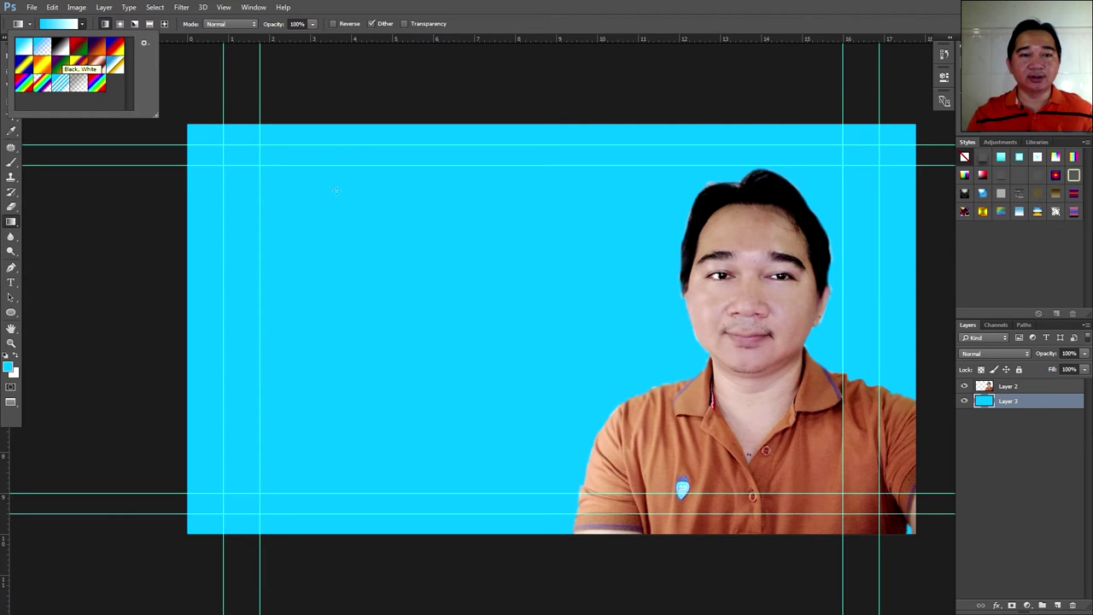
pyautogui.moveTo(320, 179); pyautogui.dragTo(459, 262)
pyautogui.moveTo(656, 388); pyautogui.dragTo(773, 446)
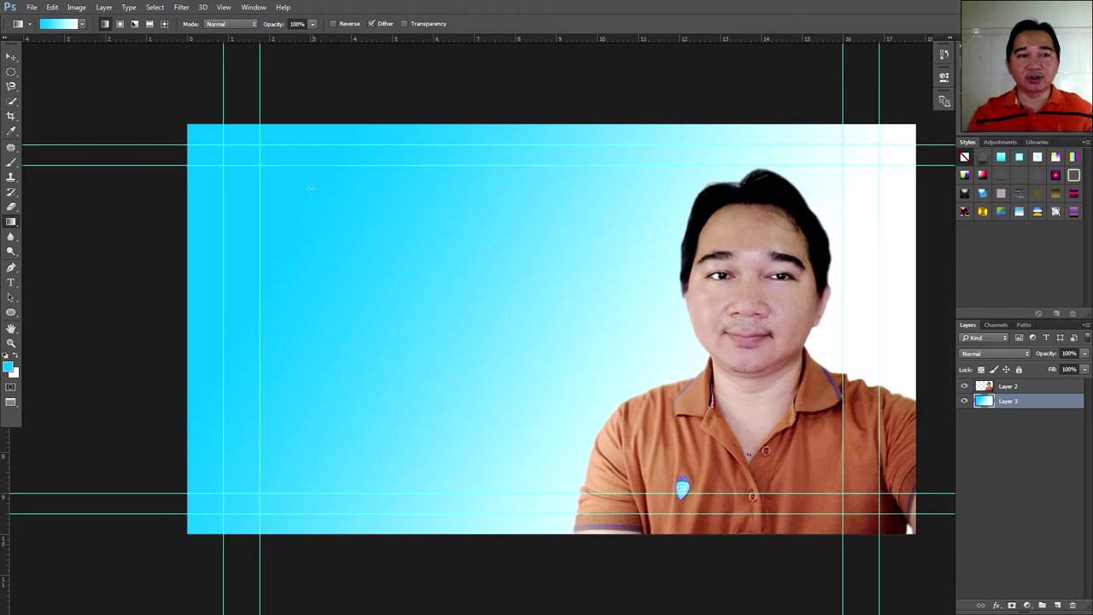
# - Choose the Foreground to Background gradient preset for the Gradient tool
pyautogui.click(82, 25)
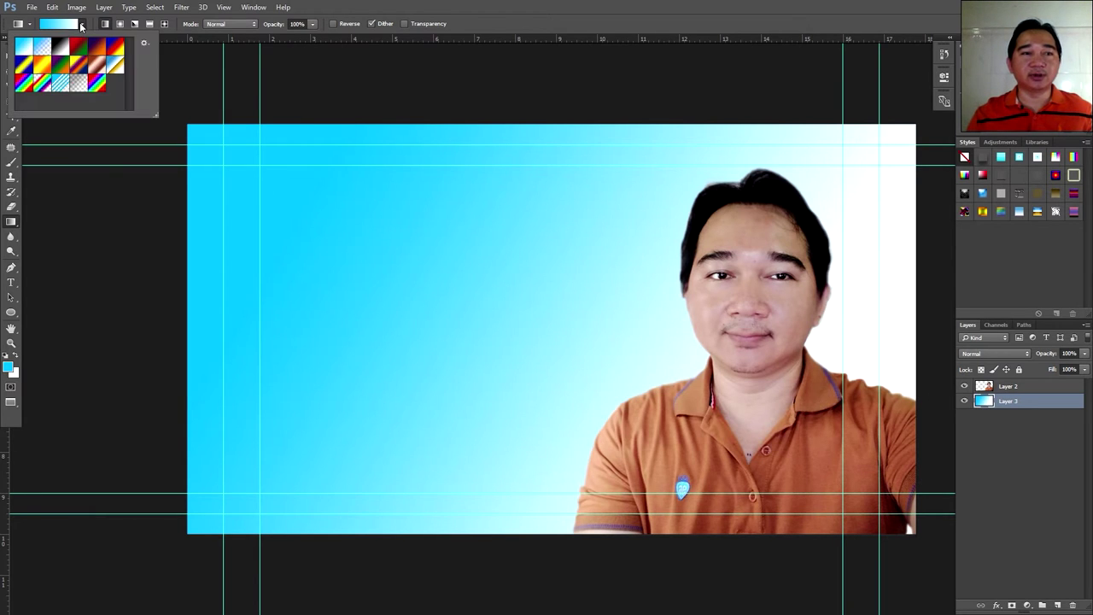
pyautogui.click(143, 44)
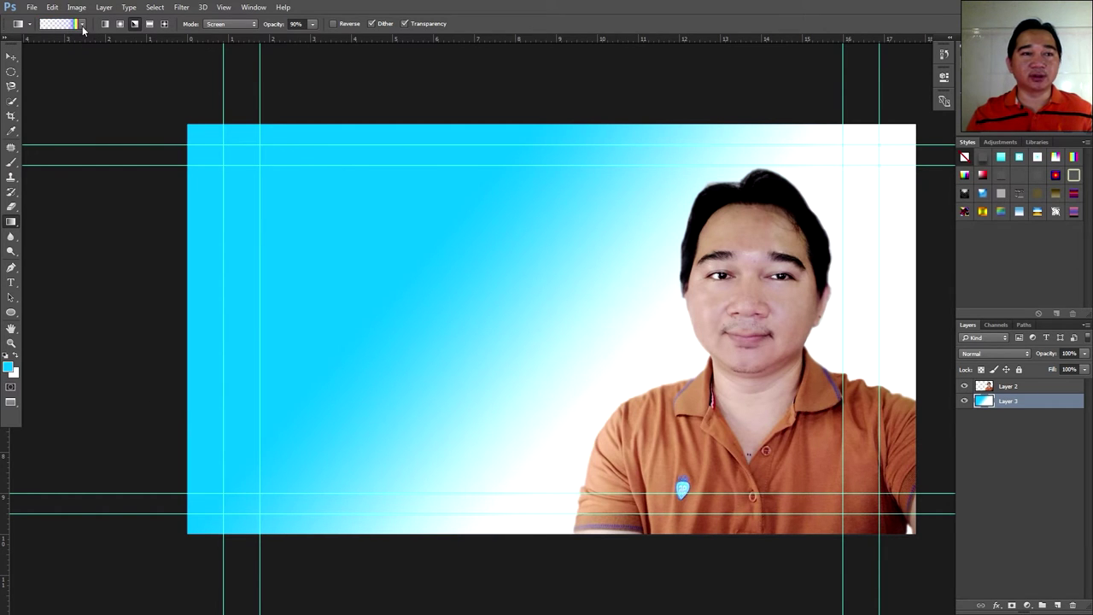
pyautogui.click(82, 25)
pyautogui.click(23, 47)
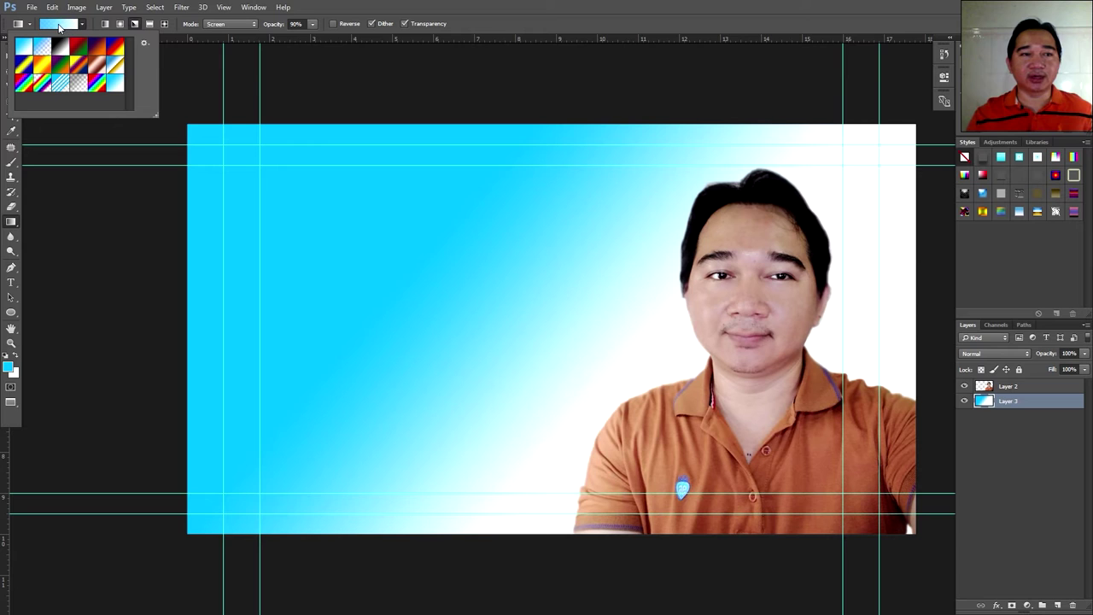
# - Edit the gradient by adding a light blue #78d1fa color stop at location 49%
pyautogui.click(56, 29)
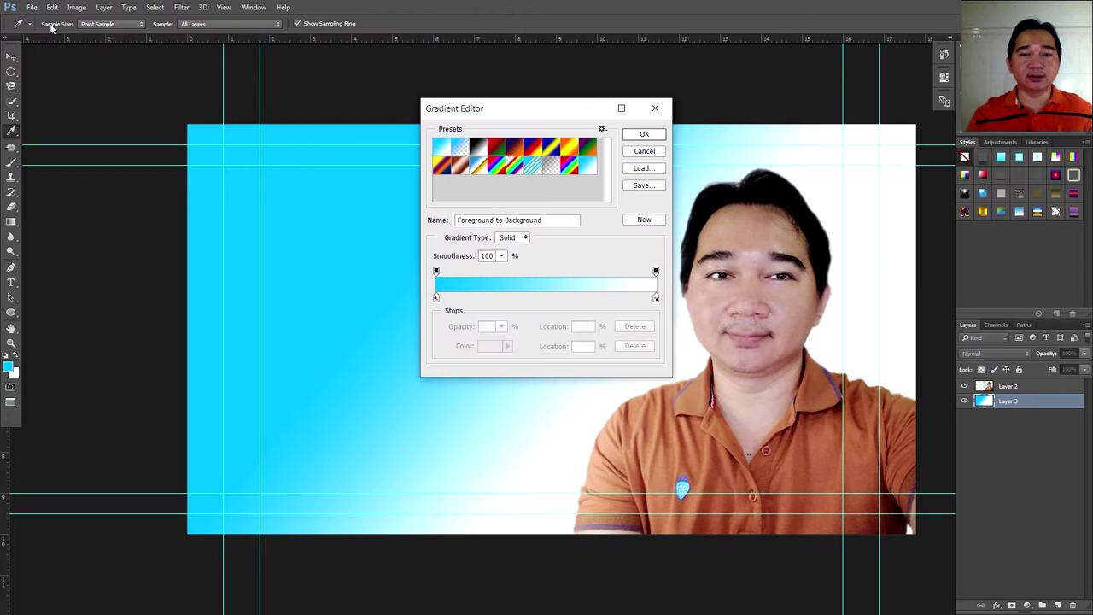
pyautogui.doubleClick(544, 298)
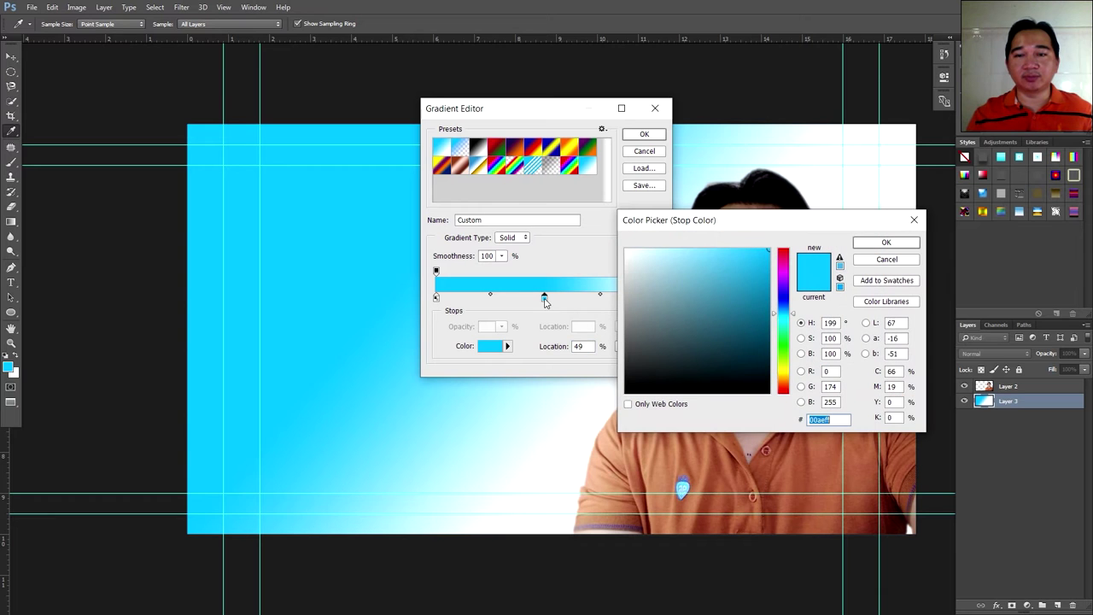
pyautogui.moveTo(663, 224); pyautogui.dragTo(741, 238)
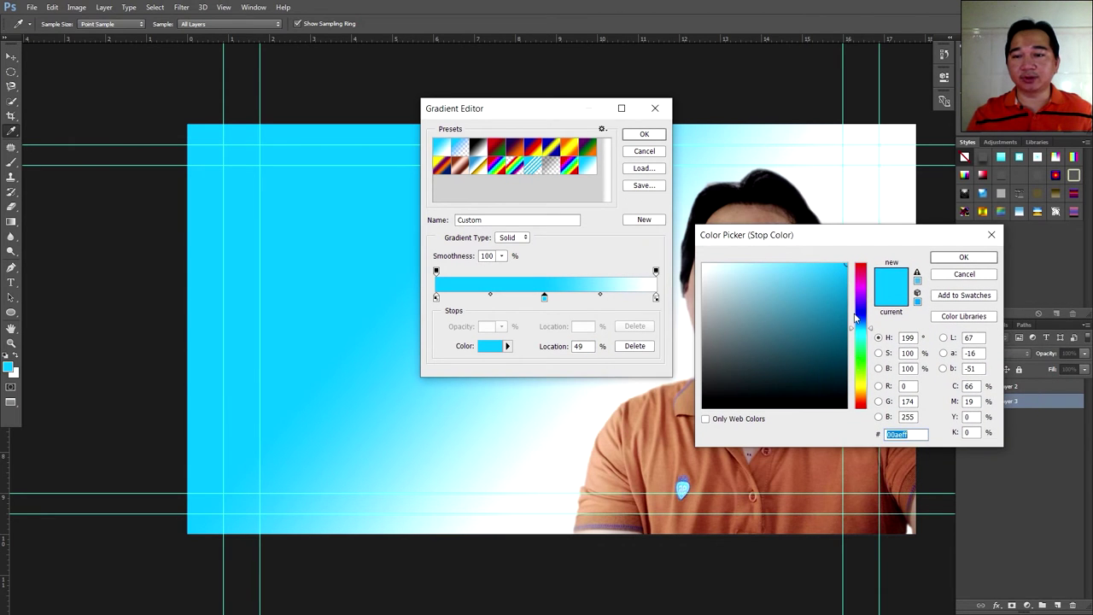
pyautogui.moveTo(822, 267); pyautogui.dragTo(778, 266)
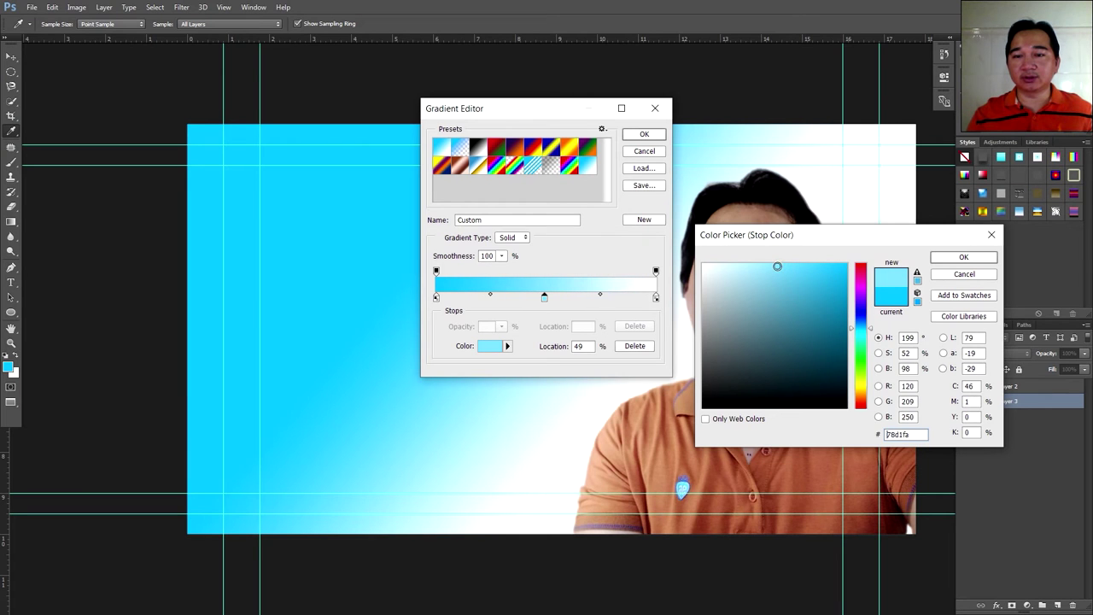
pyautogui.click(964, 257)
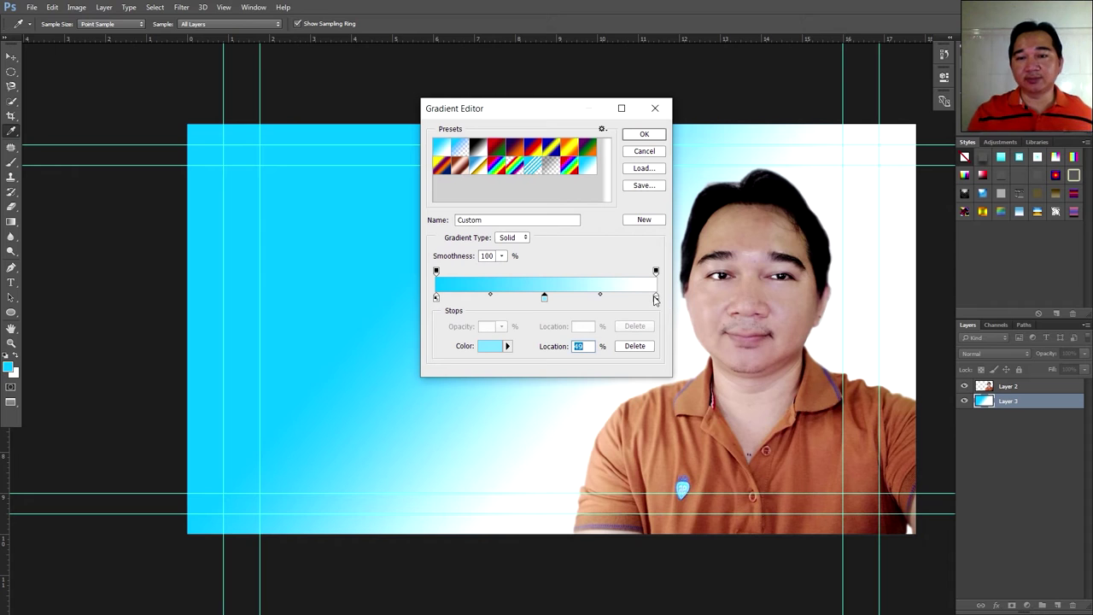
# - Change the gradient's white end stop at 100% to pink #fab5b5 and accept the custom gradient
pyautogui.doubleClick(656, 297)
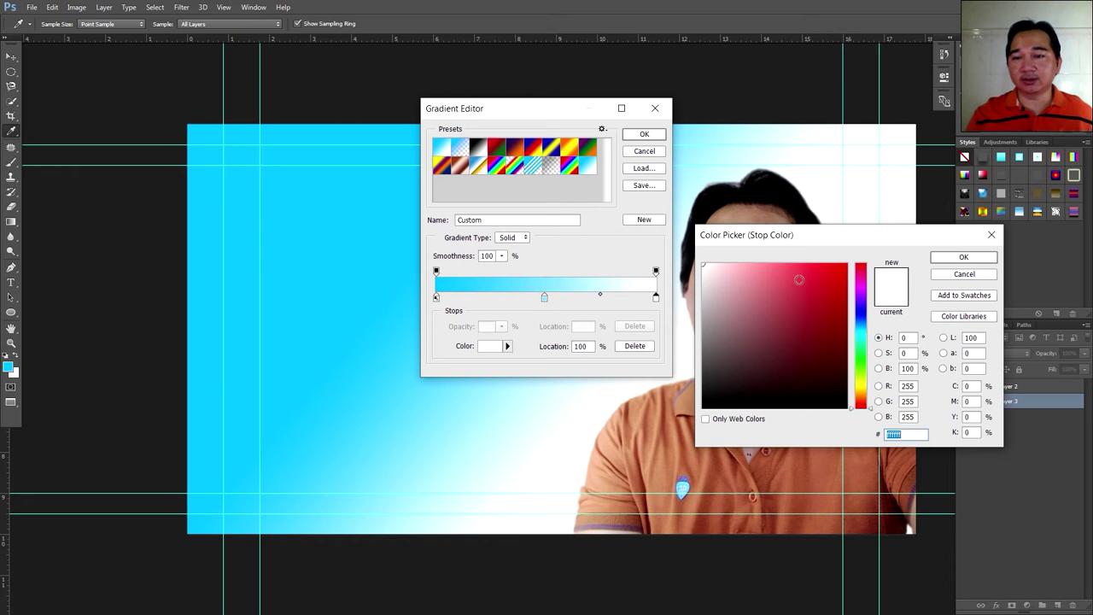
pyautogui.moveTo(798, 268)
pyautogui.mouseDown()
pyautogui.moveTo(739, 261)
pyautogui.moveTo(857, 264)
pyautogui.moveTo(832, 295)
pyautogui.moveTo(844, 406)
pyautogui.moveTo(786, 256)
pyautogui.moveTo(742, 266)
pyautogui.mouseUp()
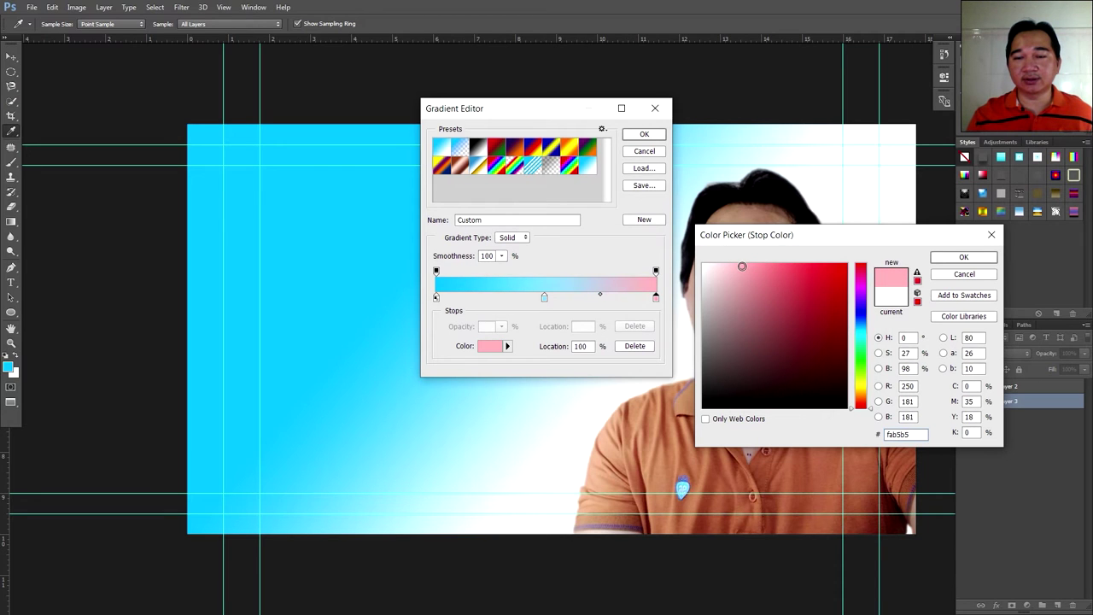
pyautogui.click(964, 258)
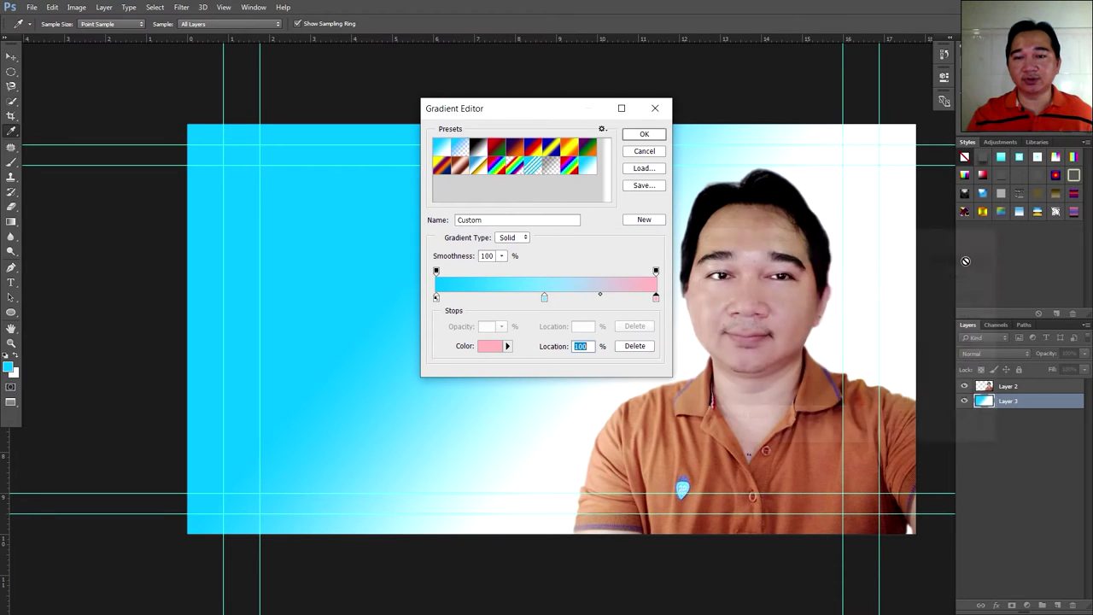
pyautogui.click(642, 136)
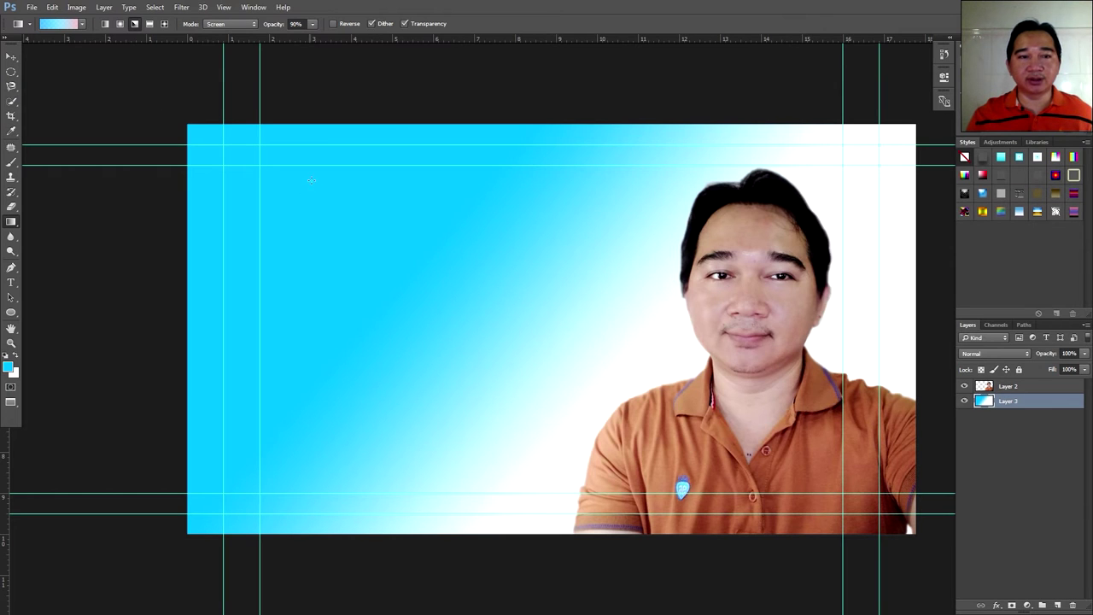
# - Try the custom gradient on Layer 3 with several diagonal angle gradients and a vertical reflected gradient
pyautogui.moveTo(275, 145); pyautogui.dragTo(675, 388)
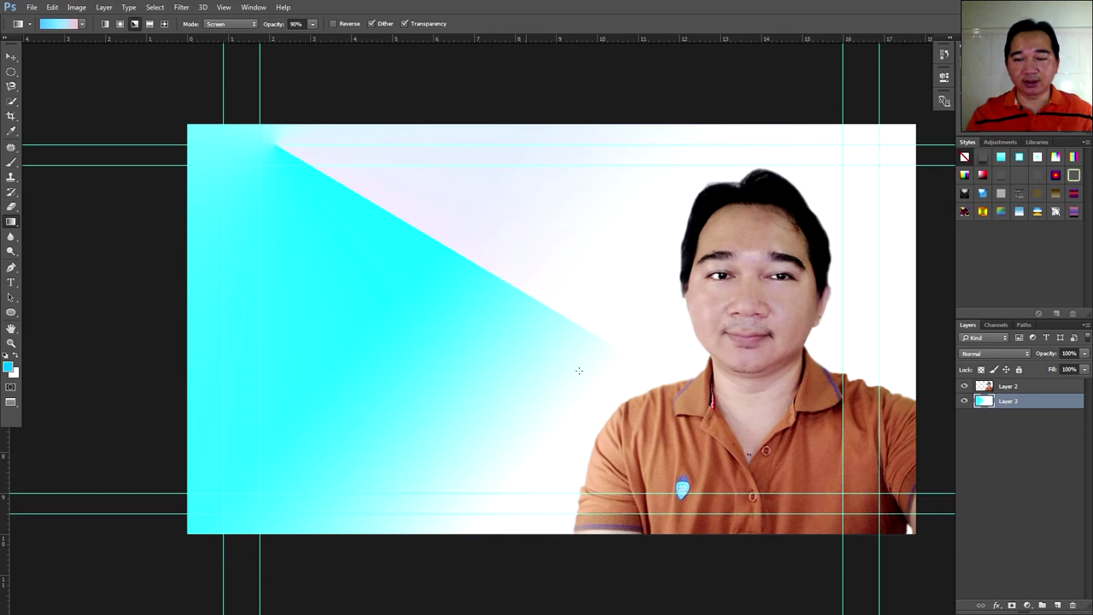
pyautogui.moveTo(459, 356); pyautogui.dragTo(584, 189)
pyautogui.moveTo(604, 245); pyautogui.dragTo(433, 451)
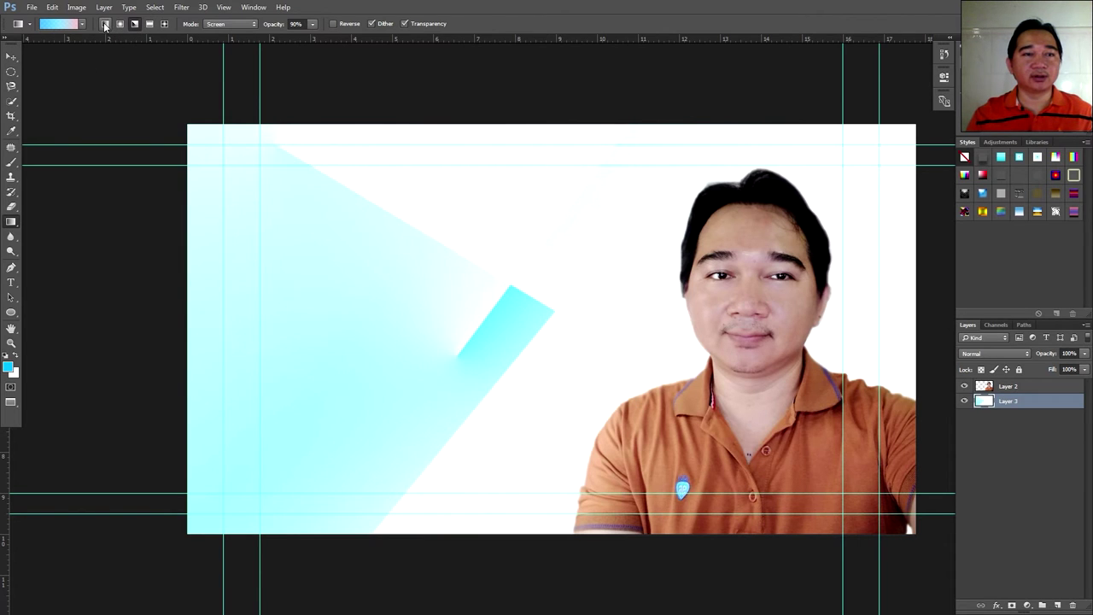
pyautogui.click(149, 24)
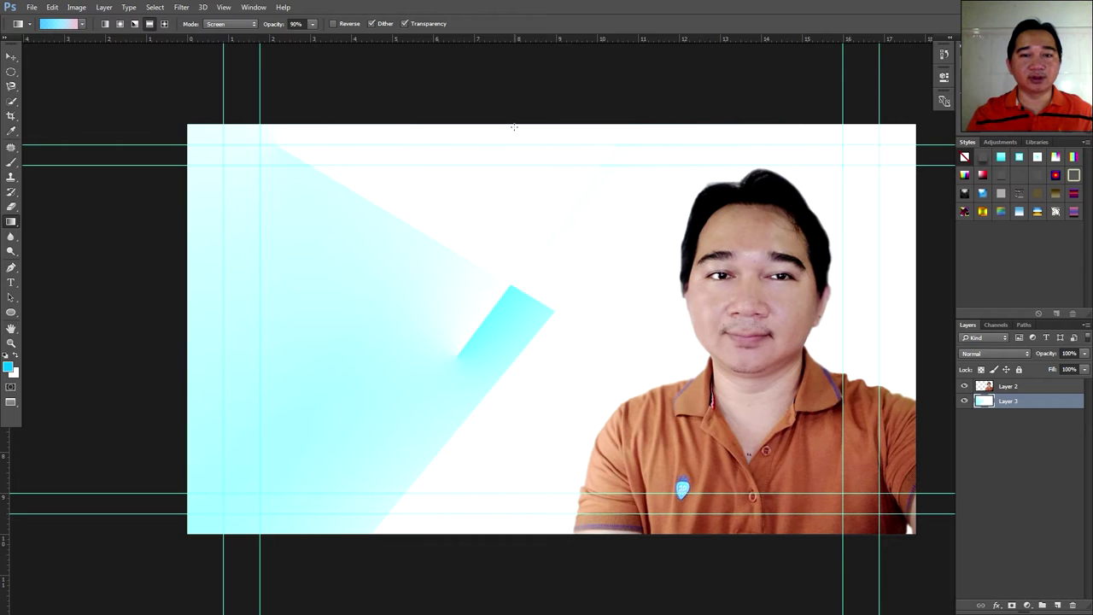
pyautogui.moveTo(514, 126); pyautogui.dragTo(517, 539)
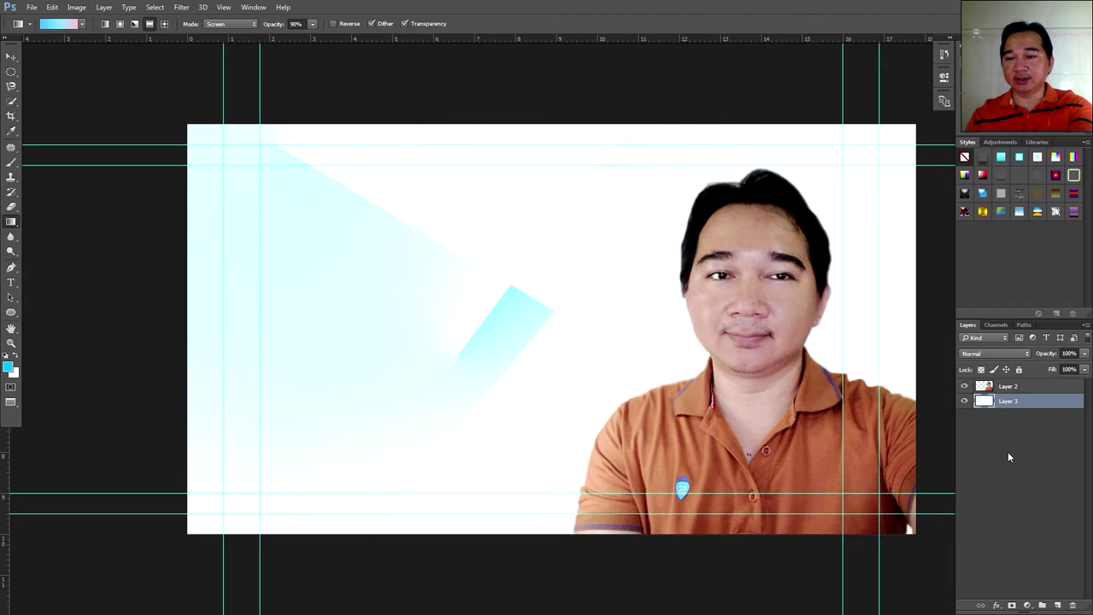
# - Replace Layer 3 with an empty layer beneath the person cutout and apply a vertical reflected blue-to-pink gradient
pyautogui.press('Delete')
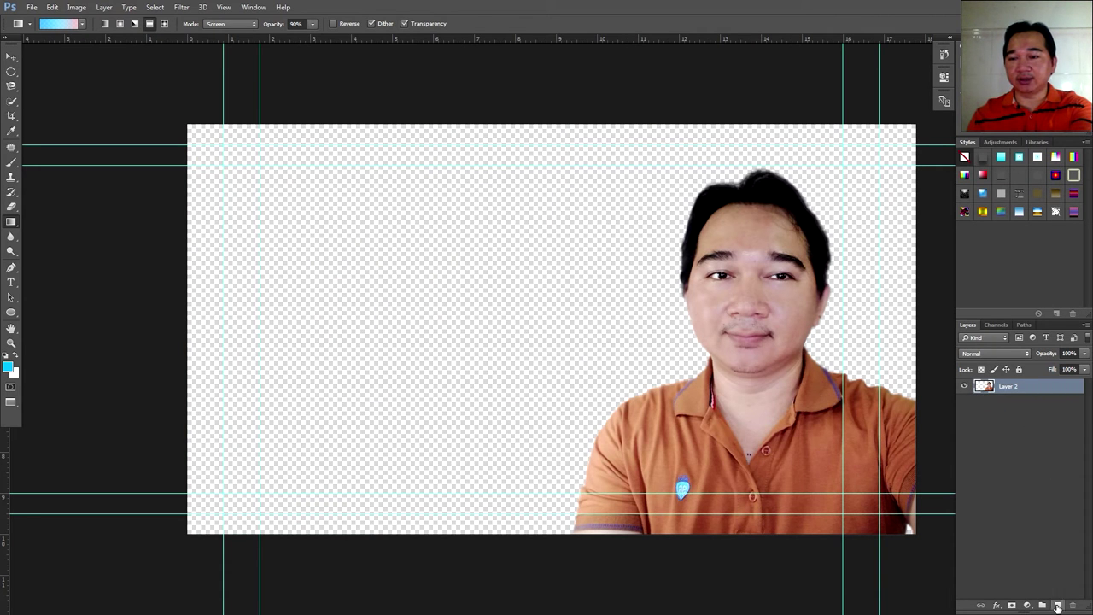
pyautogui.click(1058, 606)
pyautogui.moveTo(1018, 392); pyautogui.dragTo(1031, 410)
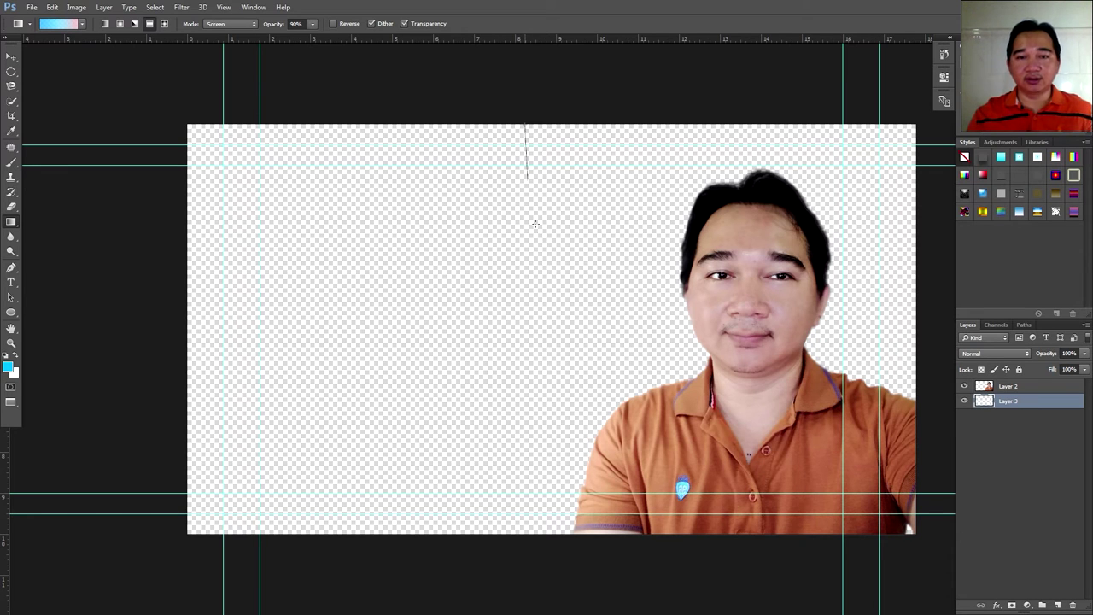
pyautogui.moveTo(536, 224); pyautogui.dragTo(524, 541)
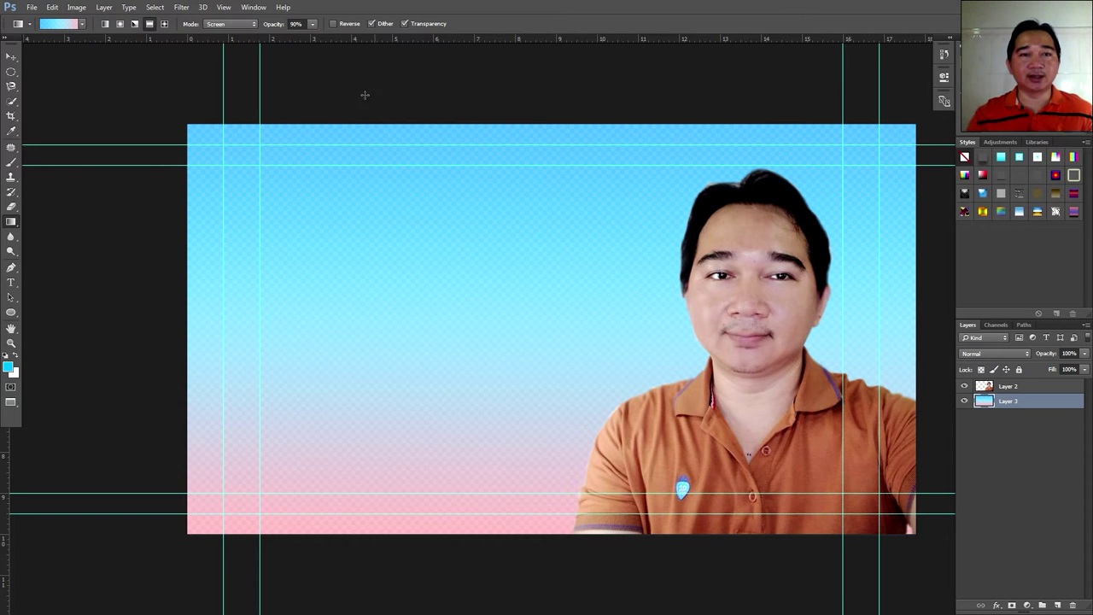
# - Lower the gradient opacity to 41% and redraw the vertical reflected gradient on a fresh layer beneath the person cutout
pyautogui.click(312, 24)
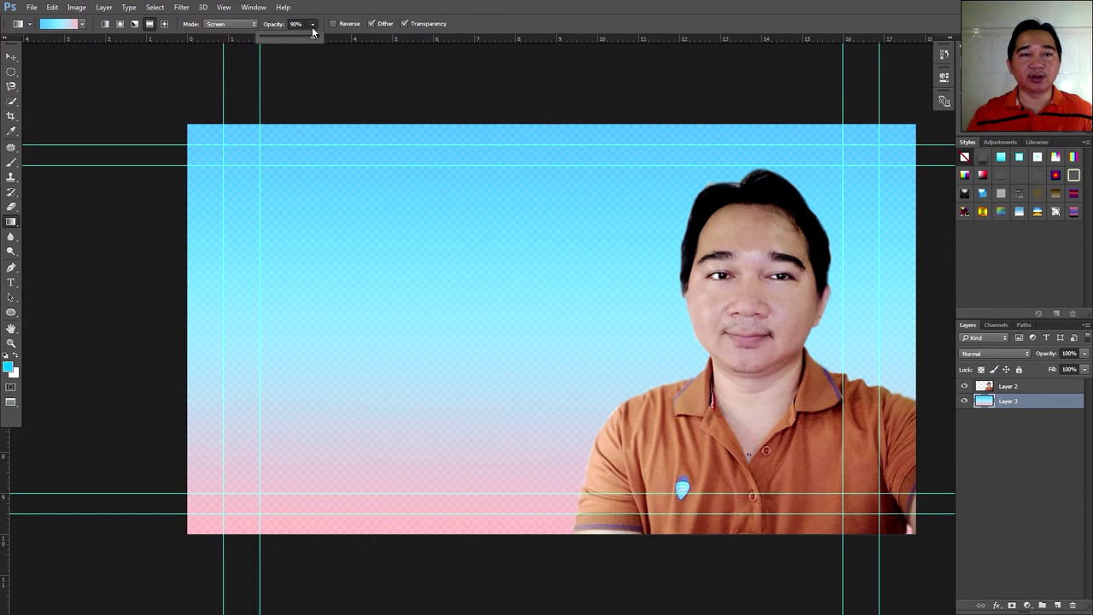
pyautogui.click(313, 38)
pyautogui.click(312, 25)
pyautogui.moveTo(288, 39); pyautogui.dragTo(284, 38)
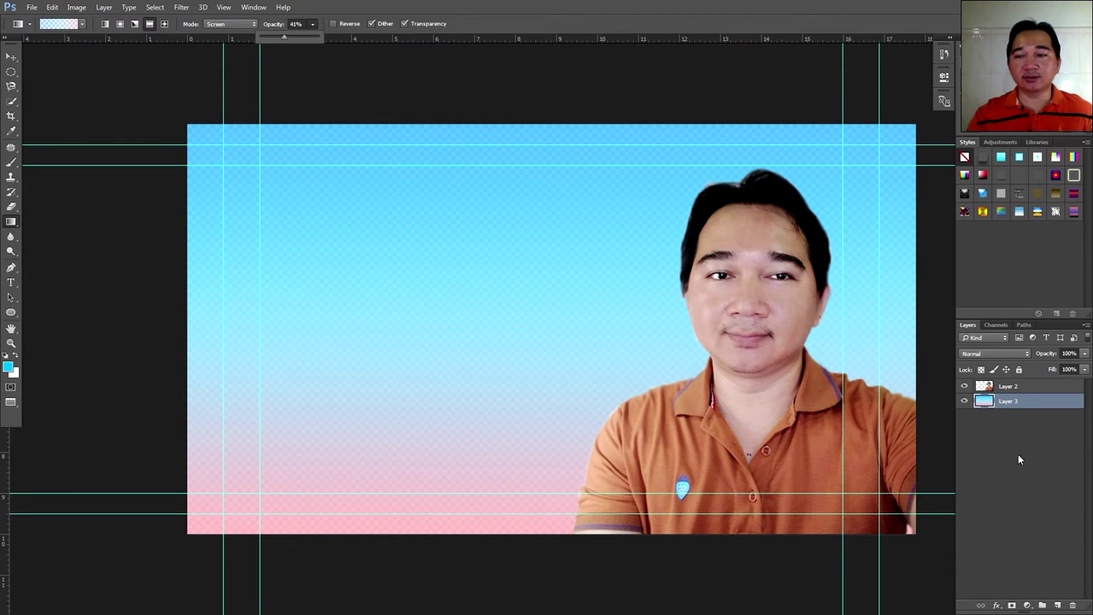
pyautogui.moveTo(1016, 405); pyautogui.dragTo(1073, 605)
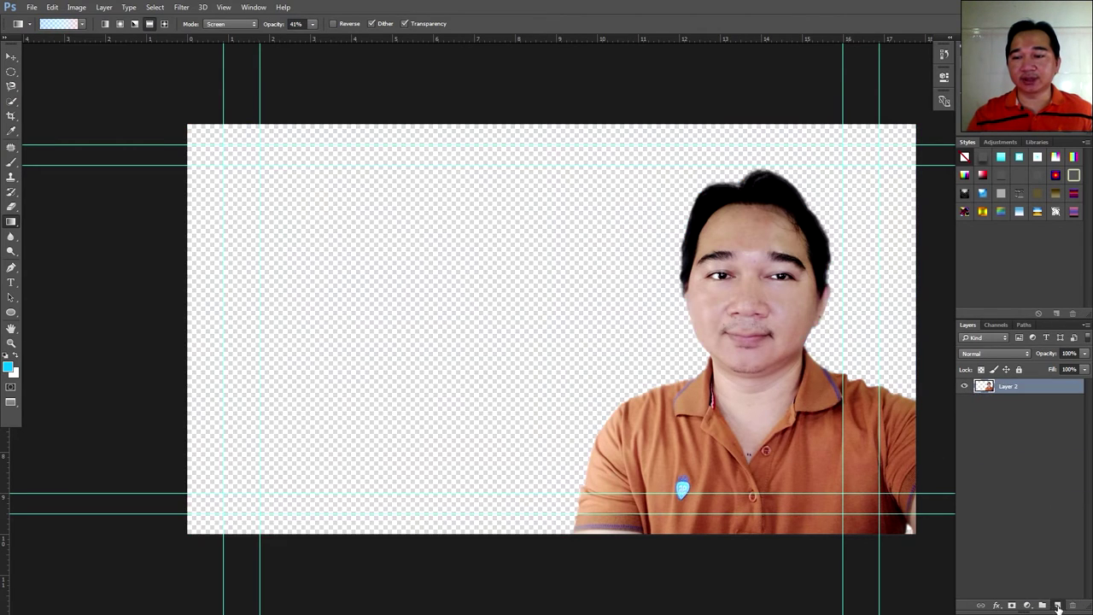
pyautogui.click(1057, 605)
pyautogui.moveTo(1010, 389); pyautogui.dragTo(1013, 410)
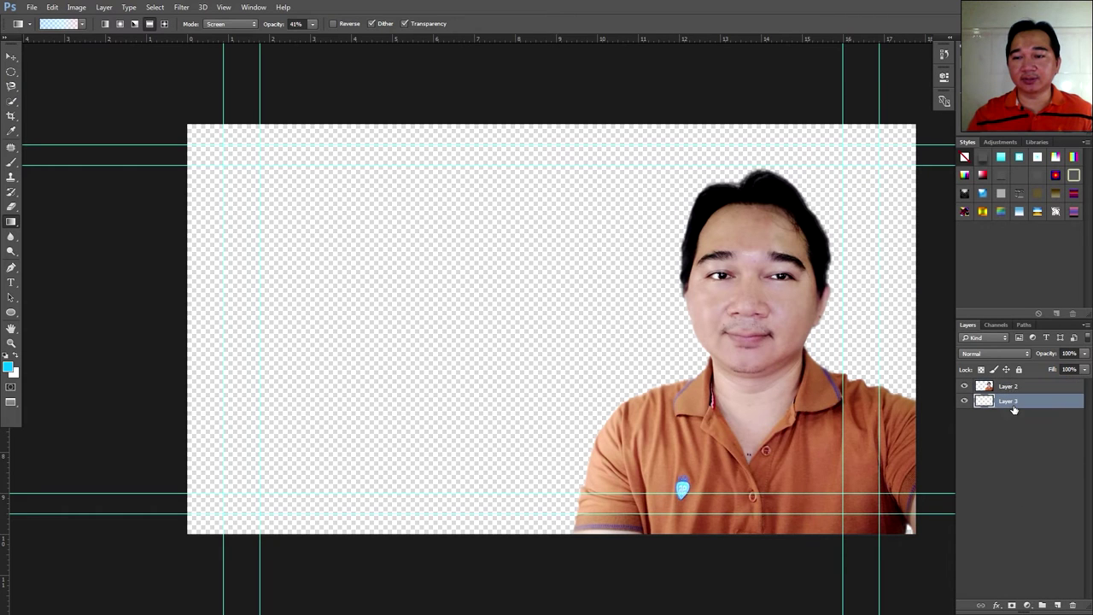
pyautogui.moveTo(508, 195); pyautogui.dragTo(518, 497)
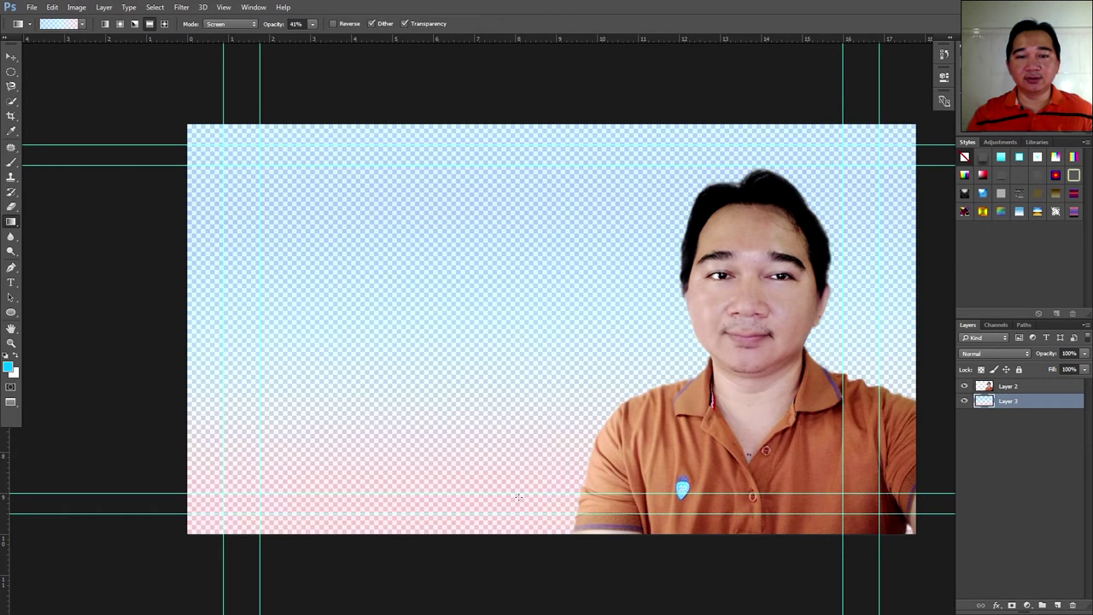
# - Set the gradient opacity to 100% and draw the reflected gradient again over the background on Layer 3
pyautogui.click(312, 24)
pyautogui.moveTo(312, 34); pyautogui.dragTo(376, 41)
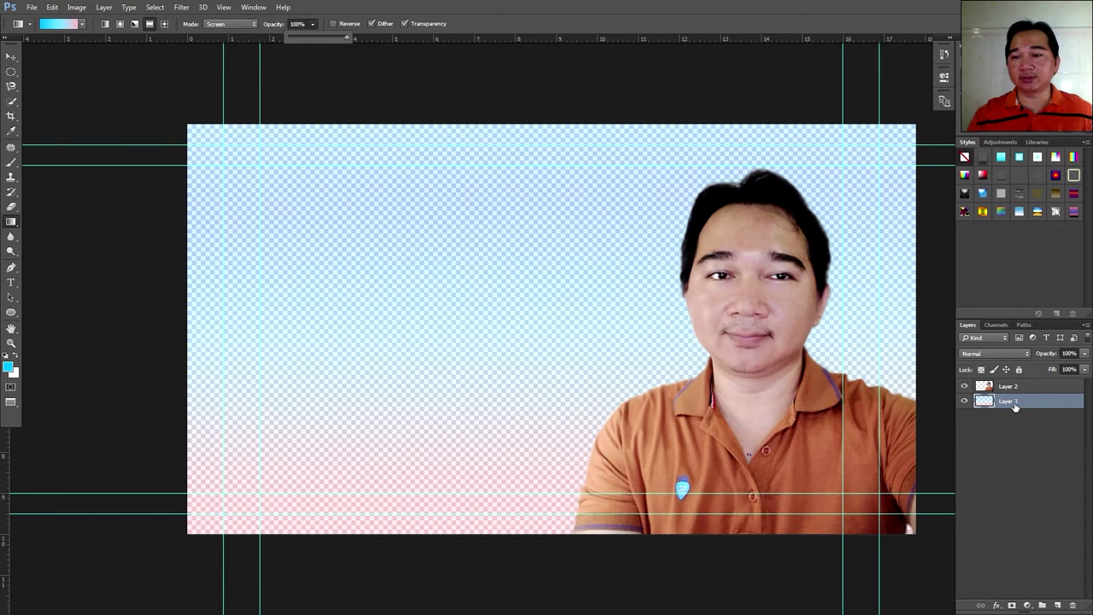
pyautogui.moveTo(510, 145)
pyautogui.mouseDown()
pyautogui.moveTo(512, 532)
pyautogui.moveTo(495, 203)
pyautogui.moveTo(503, 129)
pyautogui.mouseUp()
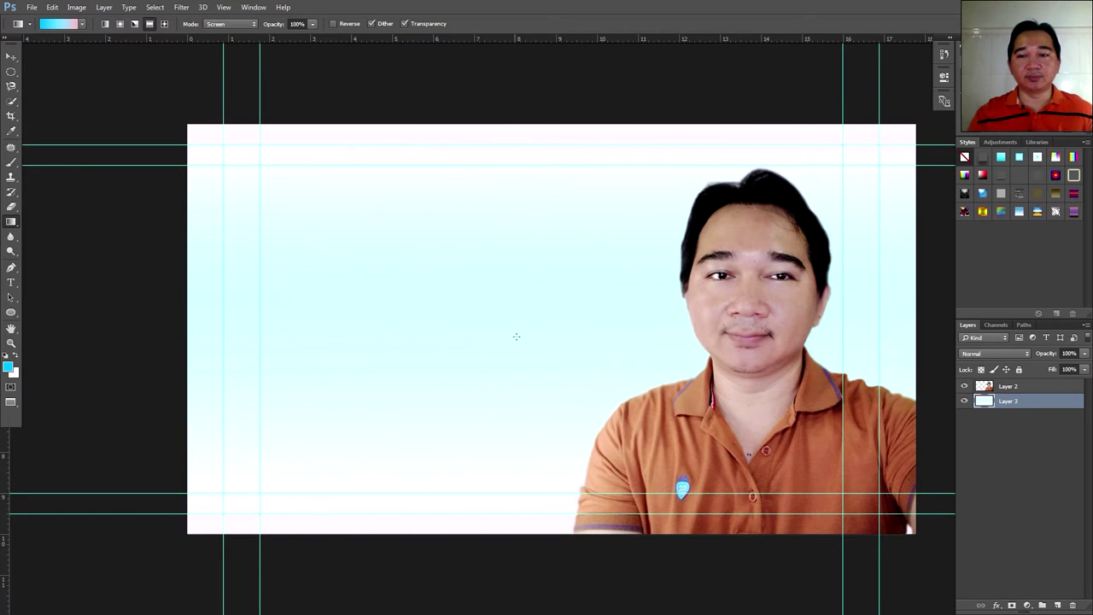
# - Replace Layer 3 with an empty layer beneath the cutout, switch to a linear gradient and try it upward and downward
pyautogui.moveTo(1008, 403); pyautogui.dragTo(1065, 608)
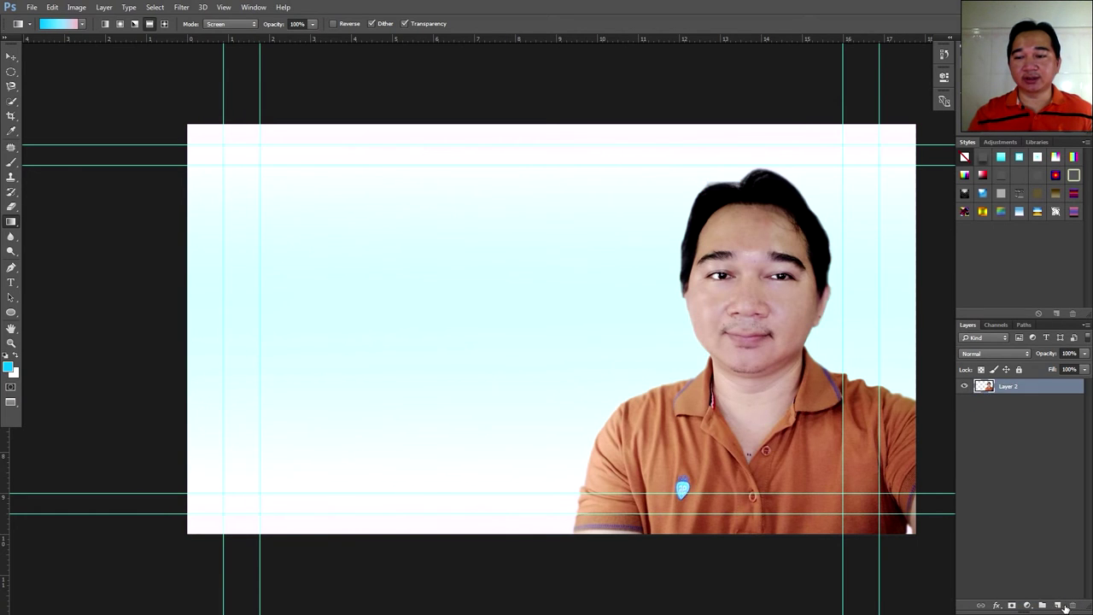
pyautogui.click(1058, 605)
pyautogui.moveTo(1014, 389); pyautogui.dragTo(1020, 416)
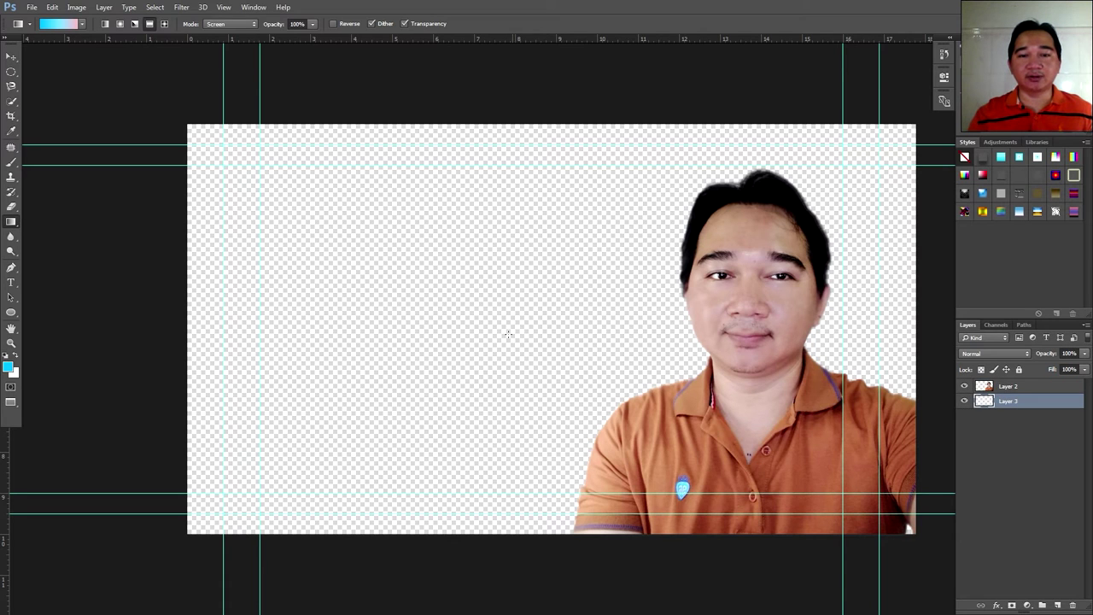
pyautogui.click(106, 25)
pyautogui.moveTo(515, 449); pyautogui.dragTo(520, 175)
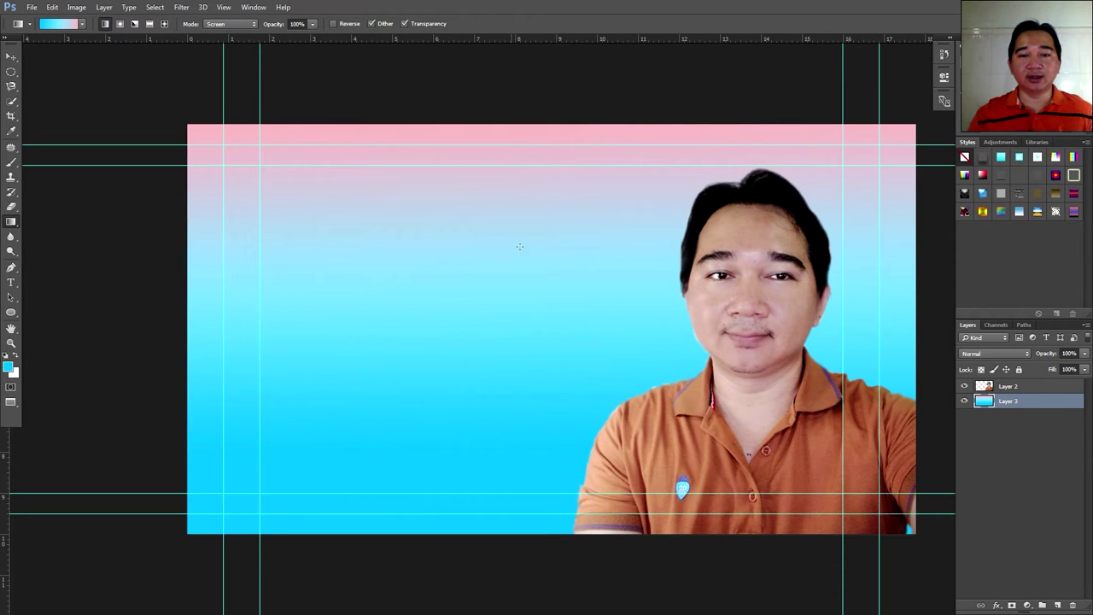
pyautogui.moveTo(510, 383)
pyautogui.mouseDown()
pyautogui.moveTo(507, 220)
pyautogui.moveTo(511, 382)
pyautogui.mouseUp()
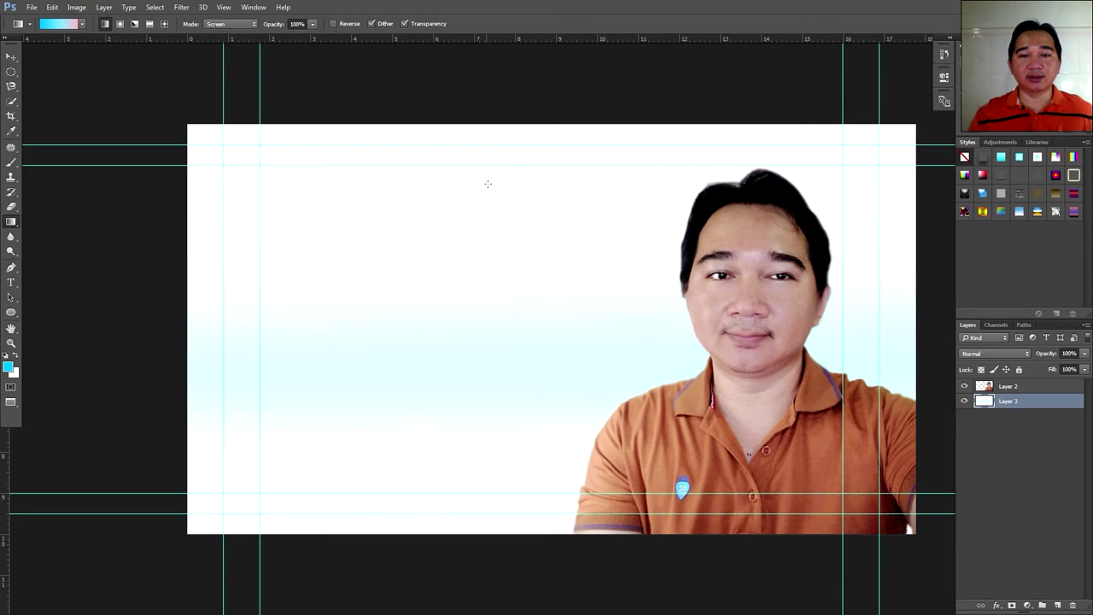
pyautogui.moveTo(489, 181); pyautogui.dragTo(535, 384)
# - Replace Layer 3 with an empty layer beneath Layer 2 and apply a vertical linear gradient, blue above and pink below
pyautogui.moveTo(1030, 402); pyautogui.dragTo(1058, 607)
pyautogui.click(1058, 606)
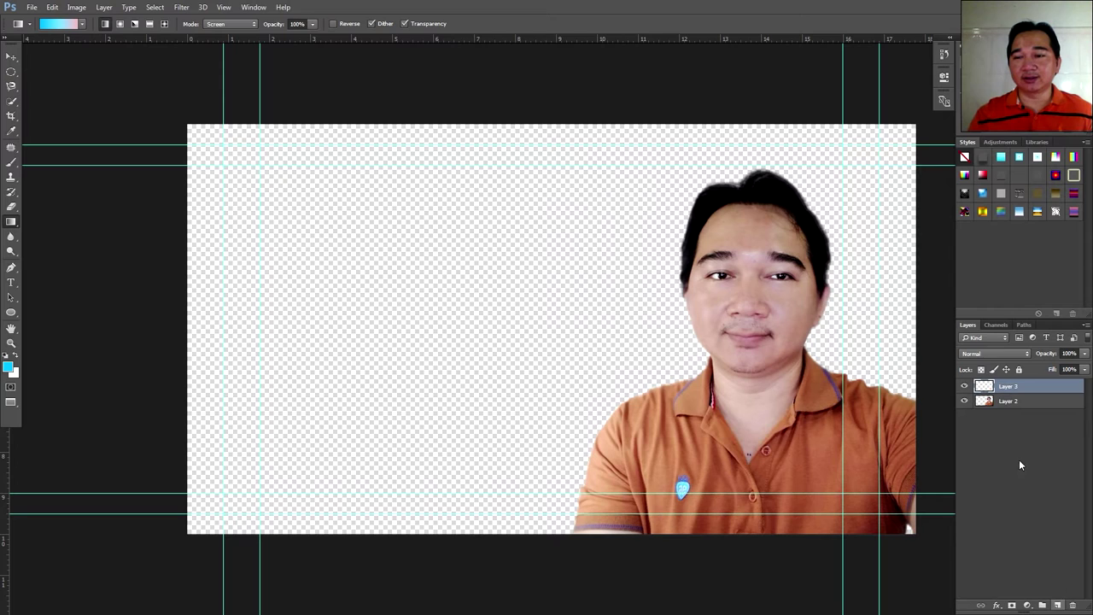
pyautogui.moveTo(1006, 387); pyautogui.dragTo(1005, 409)
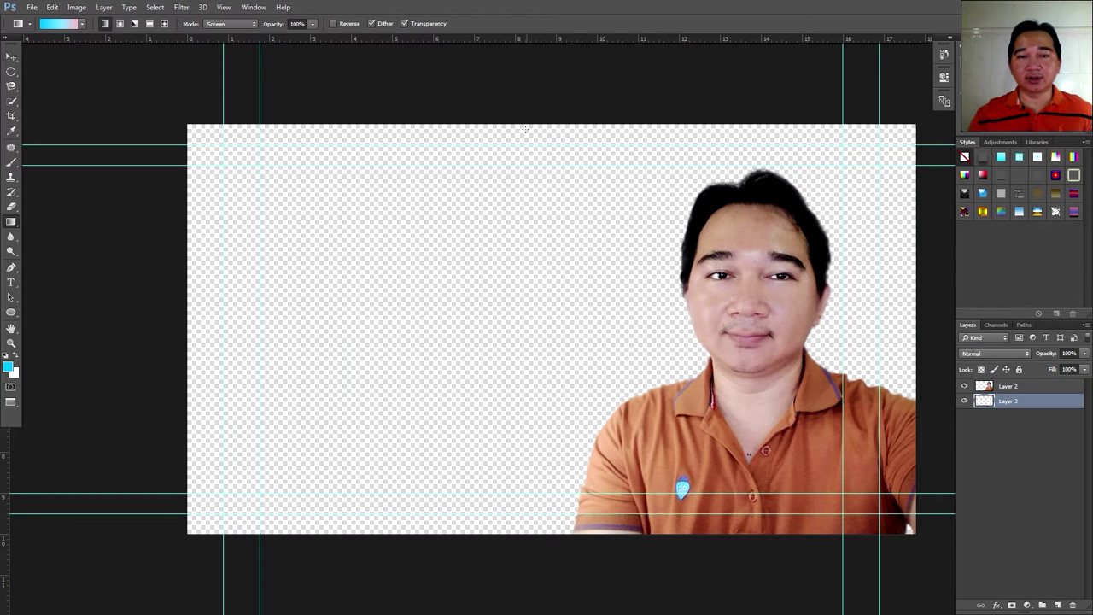
pyautogui.moveTo(525, 141); pyautogui.dragTo(527, 479)
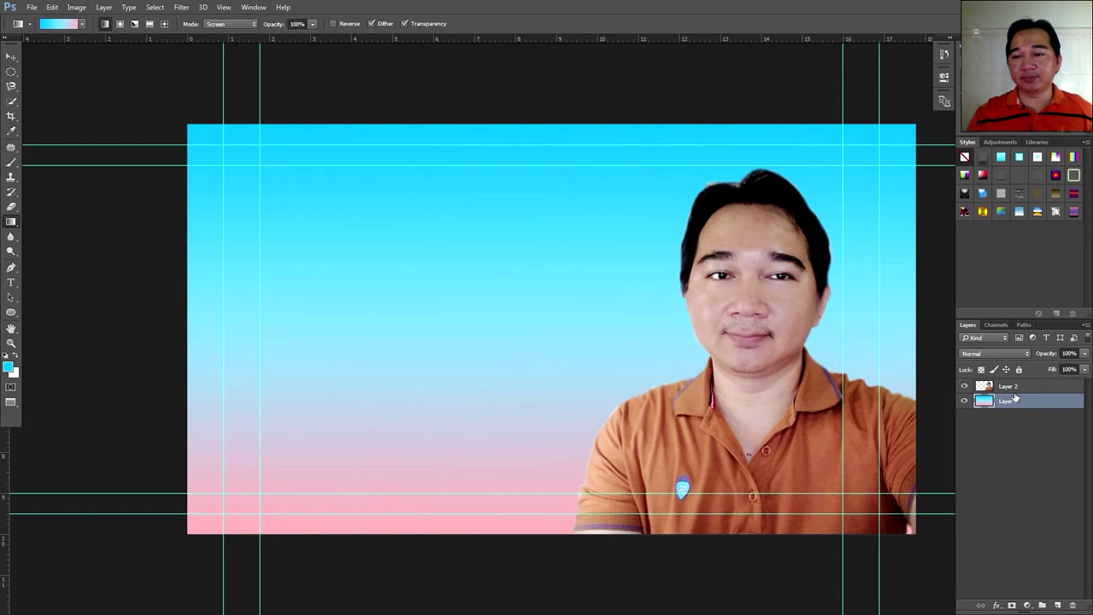
# - Add a horizontal text layer above Layer 3 reading "ដស" in the empty area beside the person cutout
pyautogui.click(11, 284)
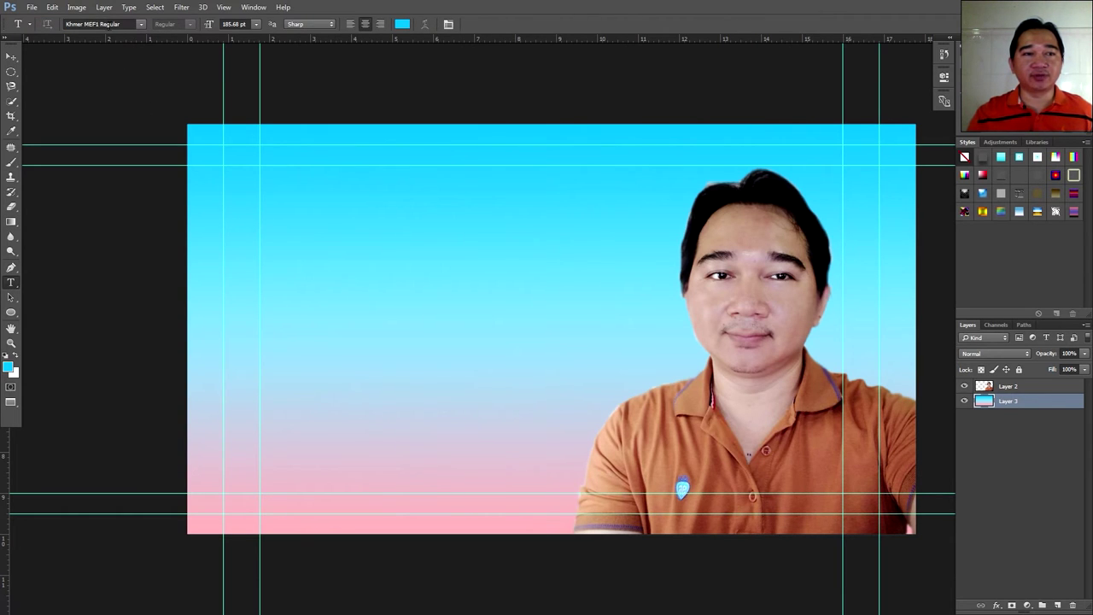
pyautogui.click(331, 217)
pyautogui.moveTo(416, 334); pyautogui.dragTo(374, 363)
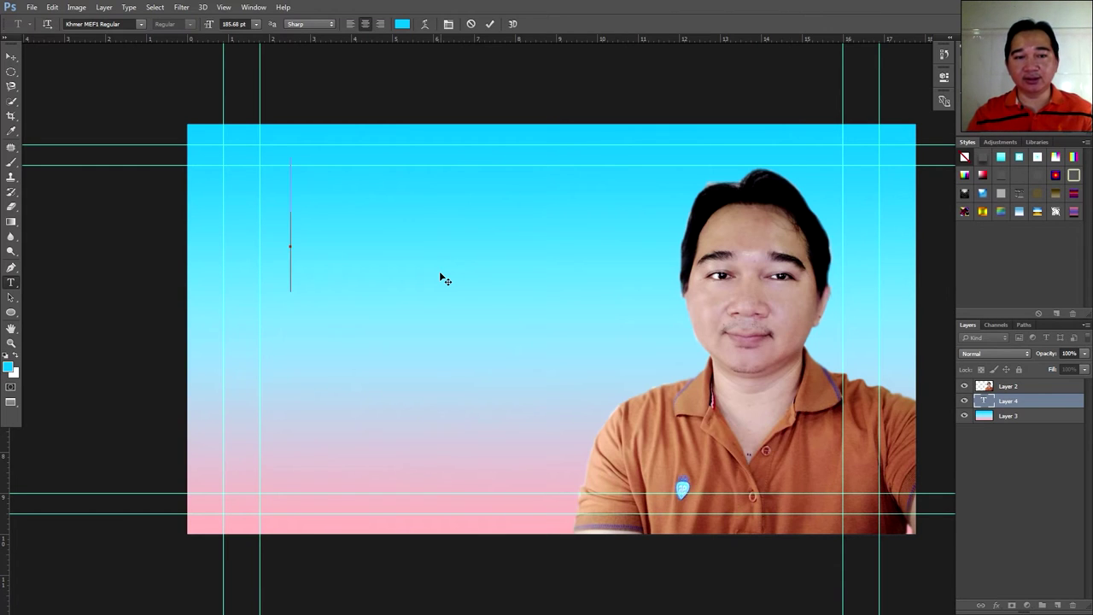
pyautogui.hotkey('ctrl', 'v')
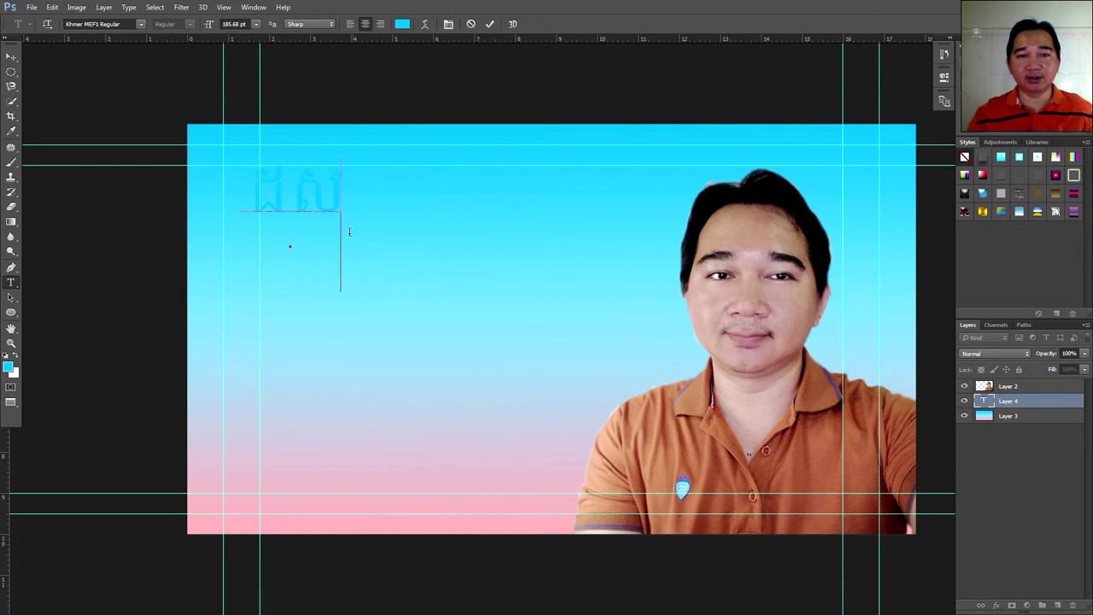
pyautogui.moveTo(396, 268); pyautogui.dragTo(420, 301)
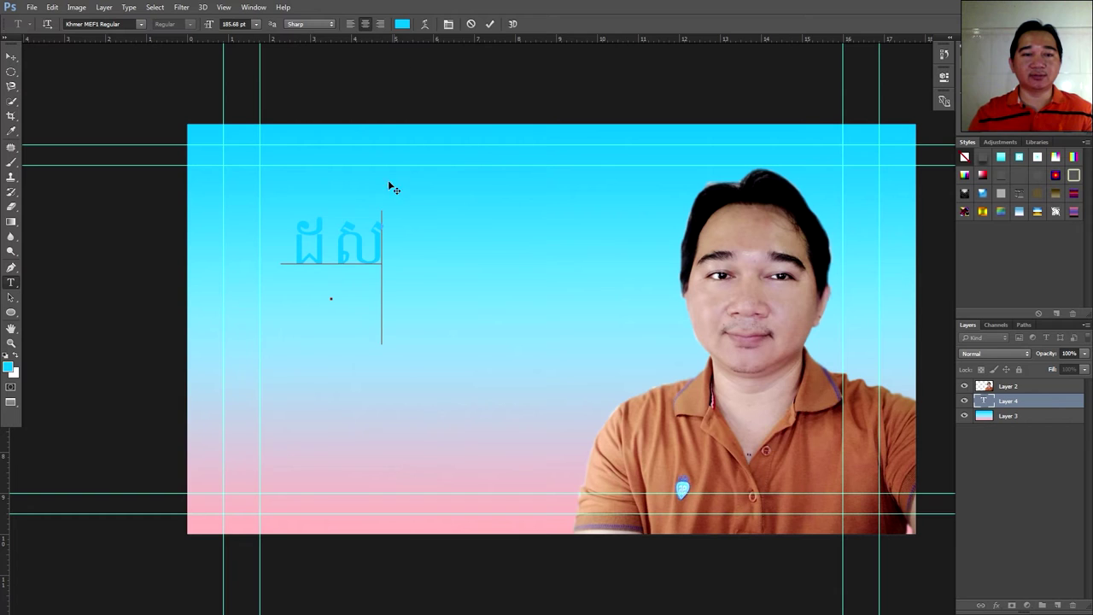
# - Recolor the "ដស" text bright red-orange and move it to the corner of the inner guides at the canvas's upper left
pyautogui.moveTo(299, 246); pyautogui.dragTo(397, 246)
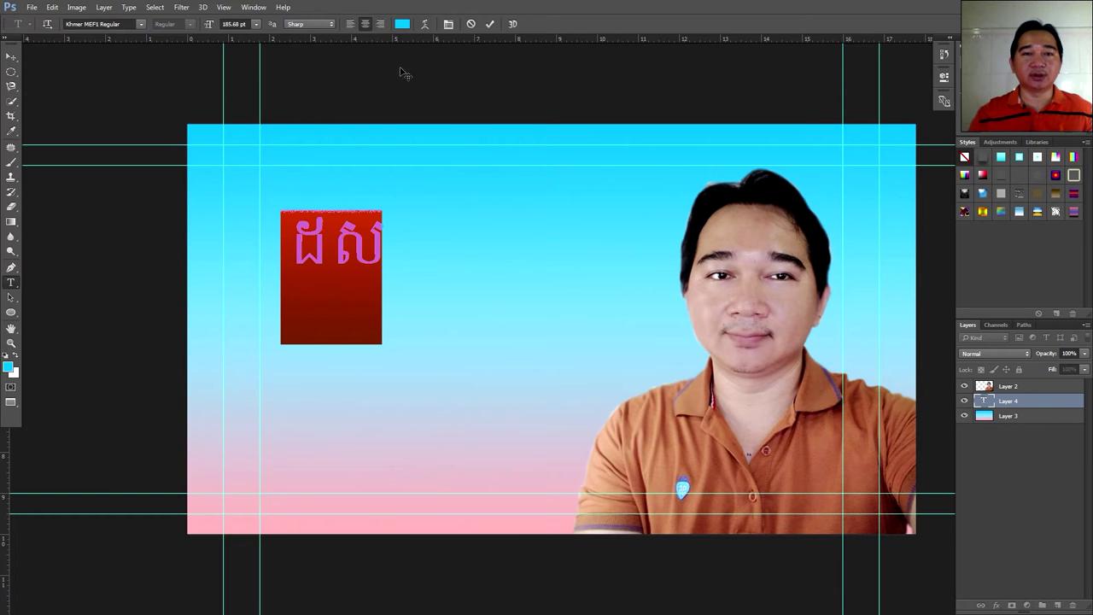
pyautogui.click(402, 23)
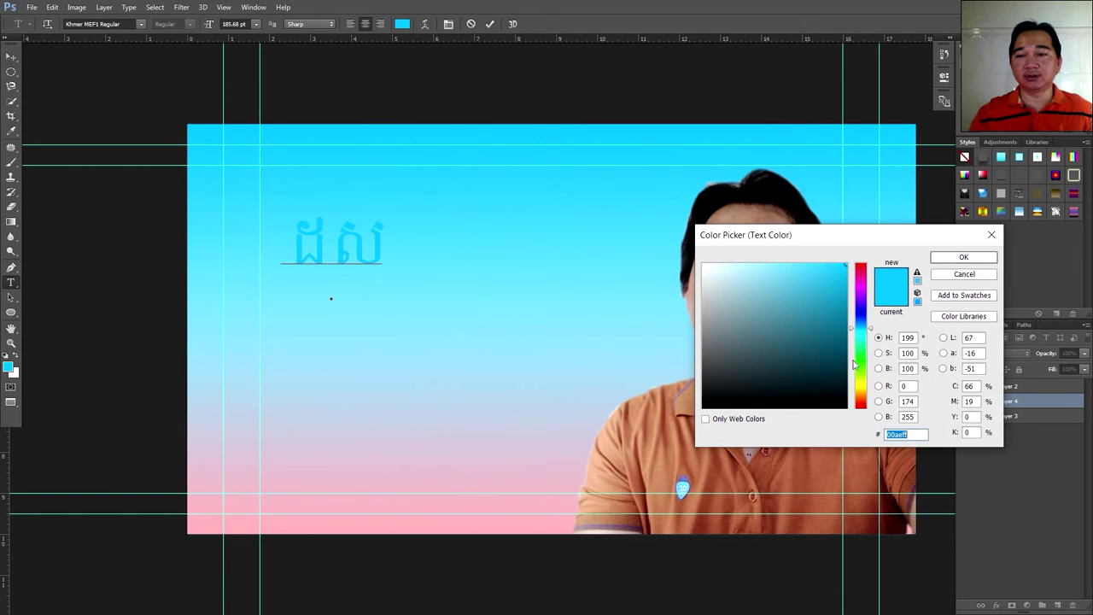
pyautogui.click(825, 465)
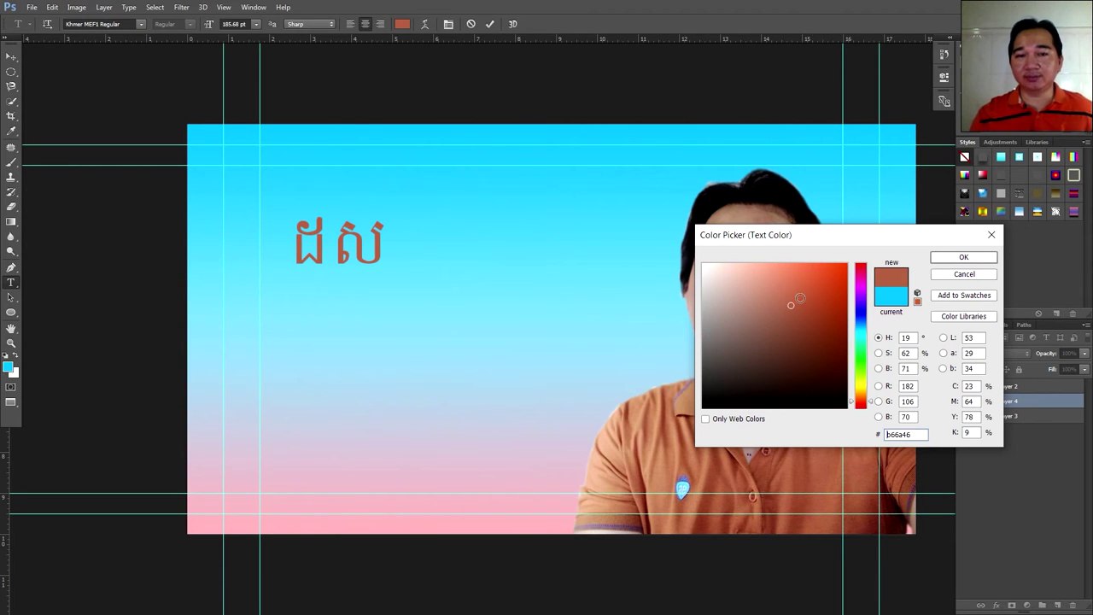
pyautogui.moveTo(791, 305); pyautogui.dragTo(841, 267)
pyautogui.click(960, 256)
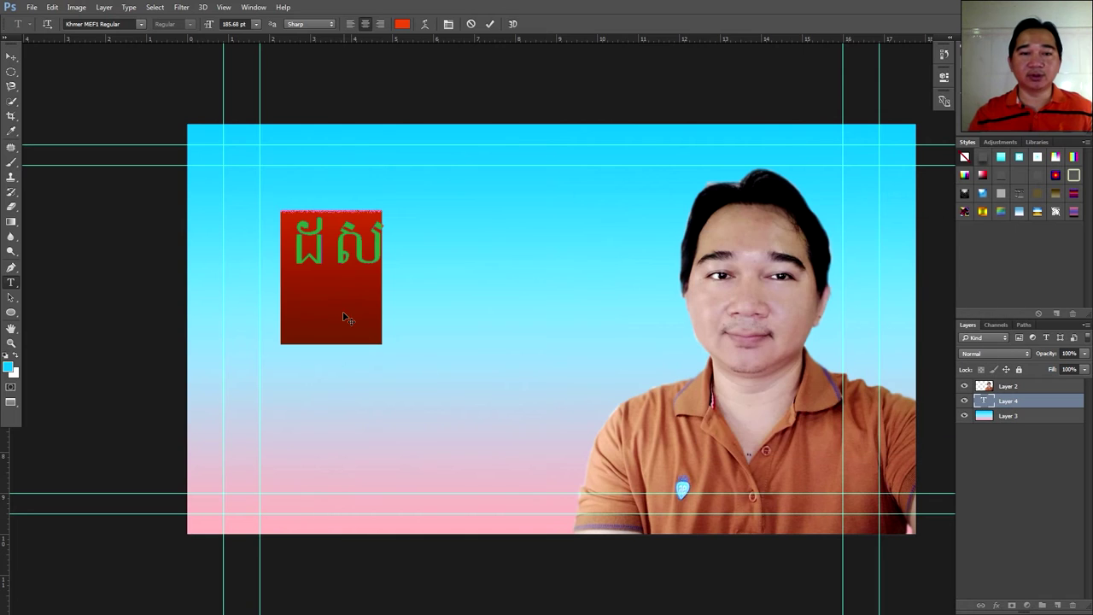
pyautogui.hotkey('ctrl', 'Return')
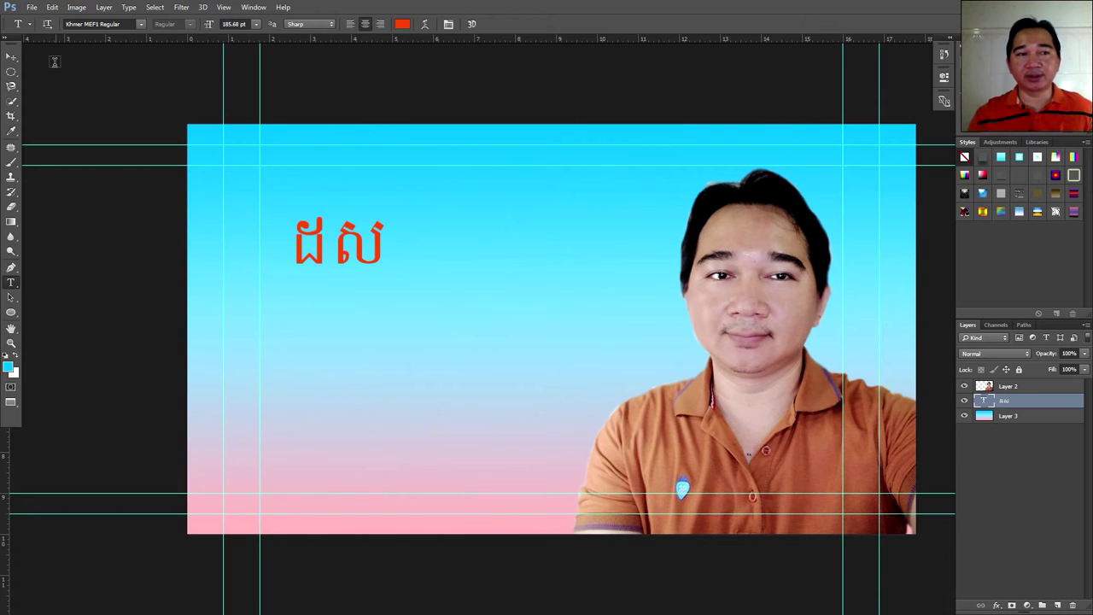
pyautogui.click(11, 56)
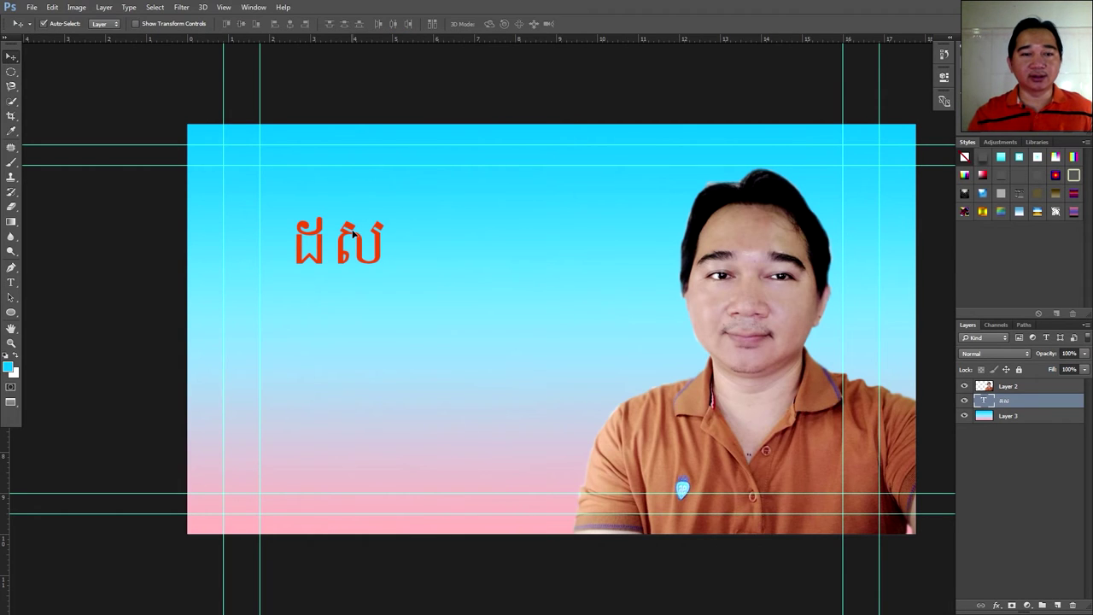
pyautogui.moveTo(348, 243); pyautogui.dragTo(316, 189)
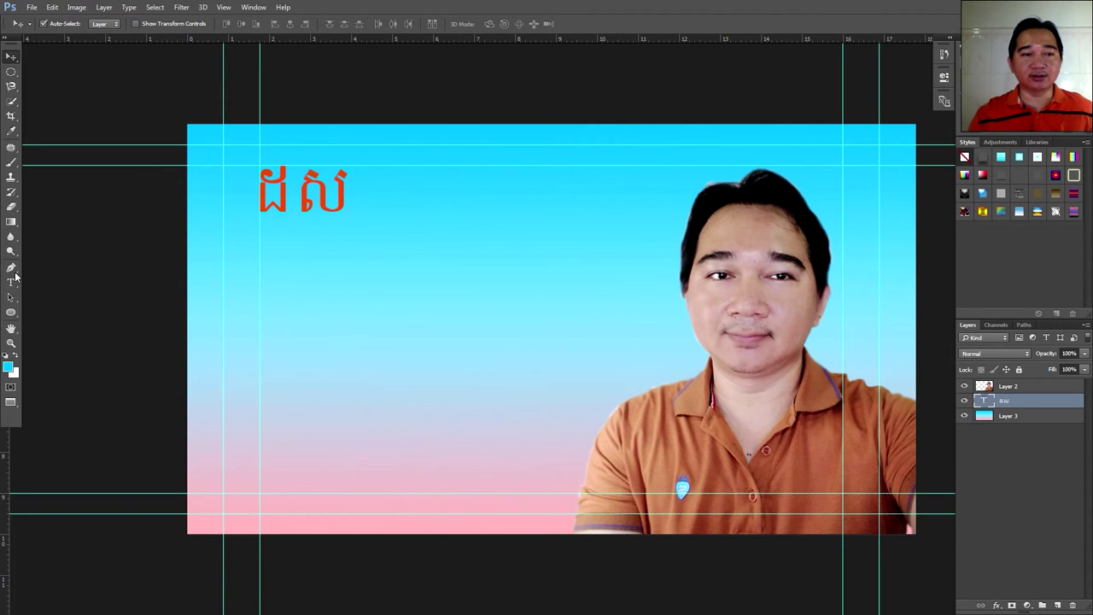
# - Replace the "ដស" text with the title "ខេ អេច ប្រែន ធីវី"
pyautogui.click(11, 282)
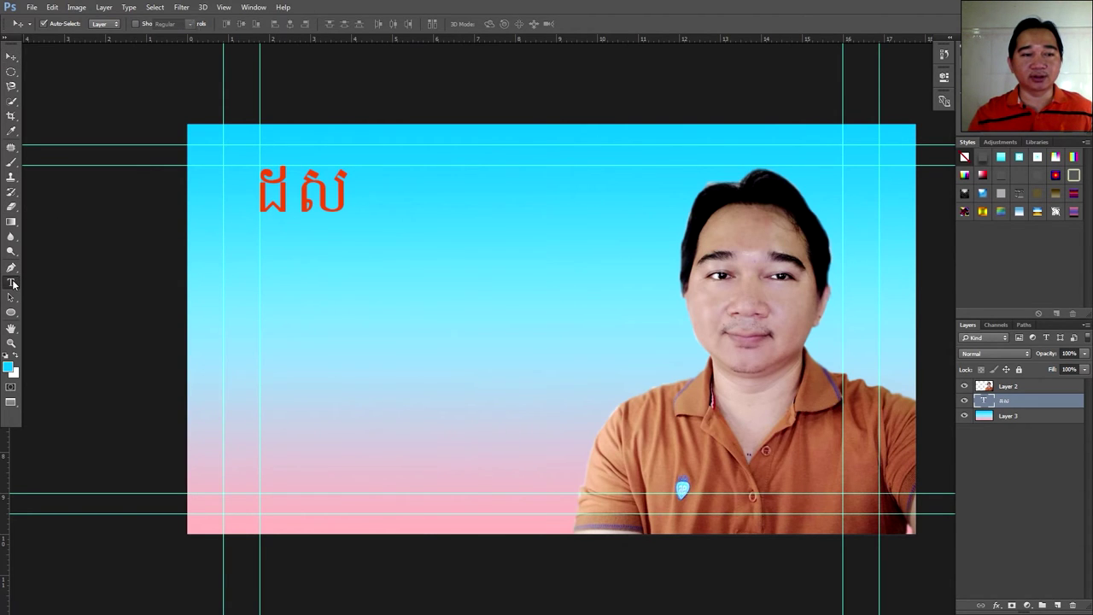
pyautogui.click(303, 198)
pyautogui.moveTo(266, 193); pyautogui.dragTo(349, 194)
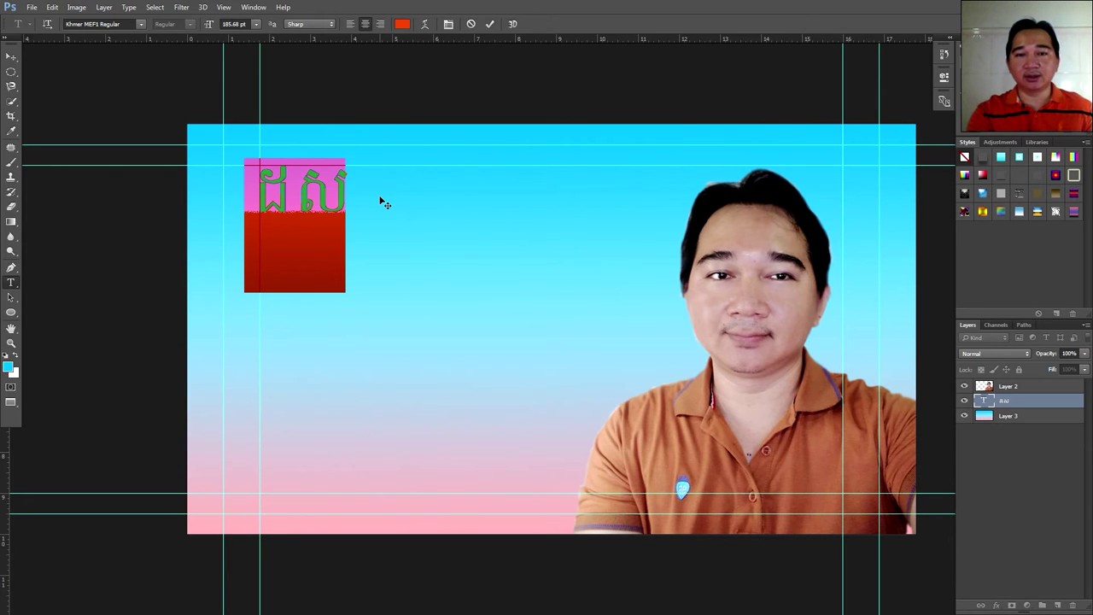
pyautogui.write('ខេ អេច')
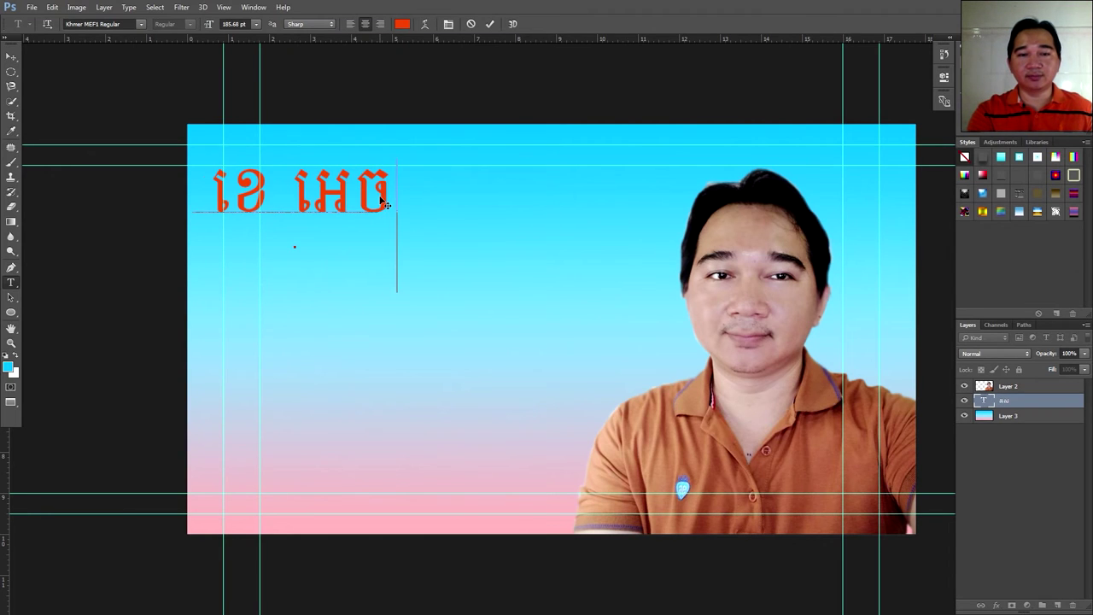
pyautogui.write(' ប្រែន')
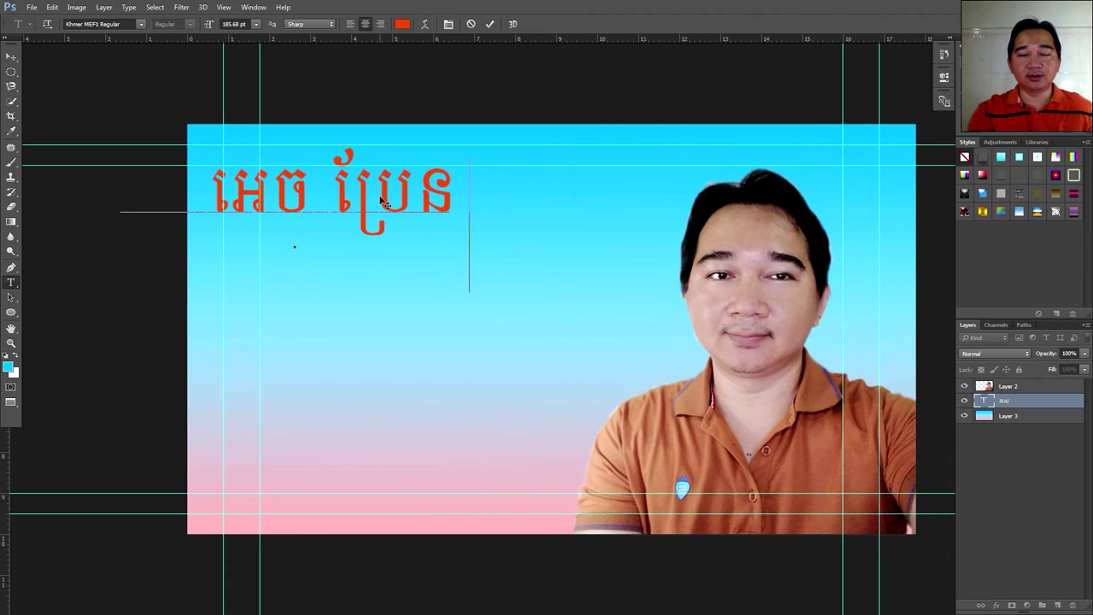
pyautogui.write(' ធីវី')
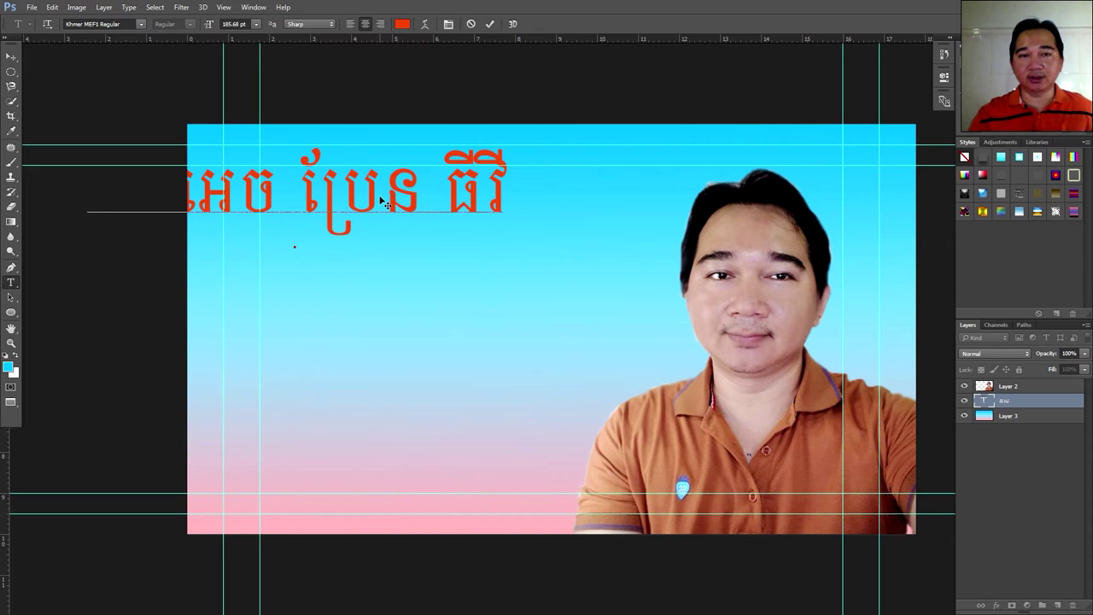
pyautogui.hotkey('ctrl', 'Return')
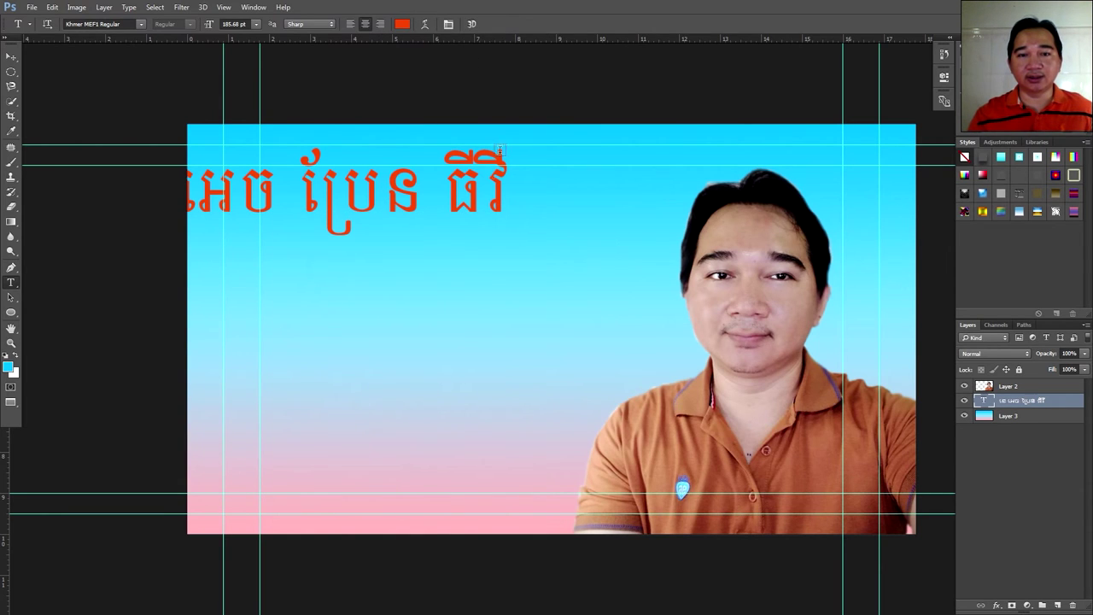
# - Scale the title text proportionally to about 107.6% and place it beside the face, centred at about X 427, Y 313 px
pyautogui.press('v')
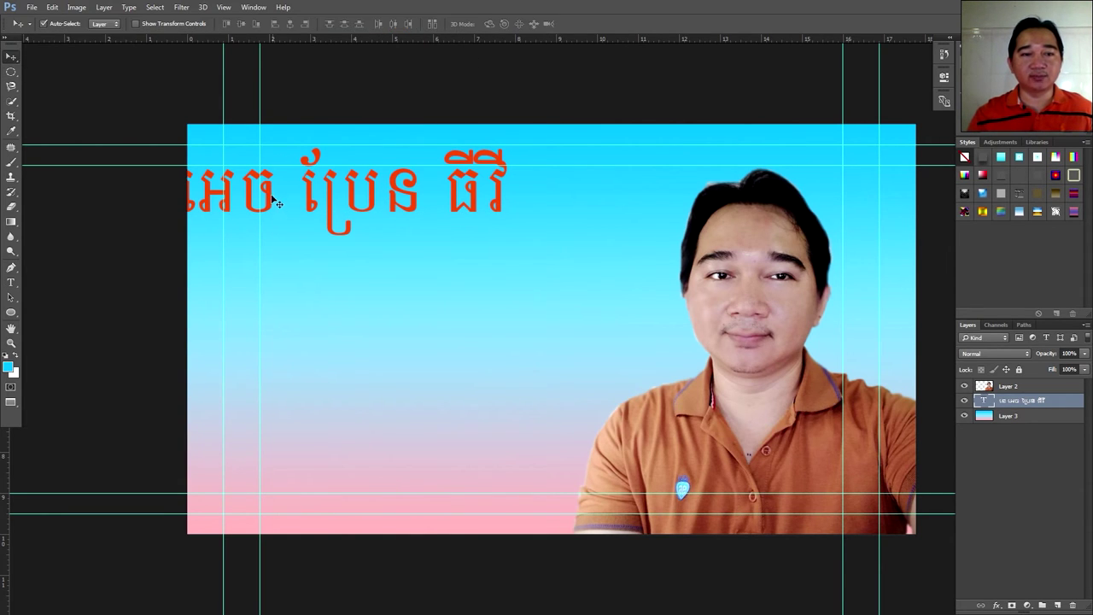
pyautogui.moveTo(276, 201); pyautogui.dragTo(387, 215)
pyautogui.click(52, 7)
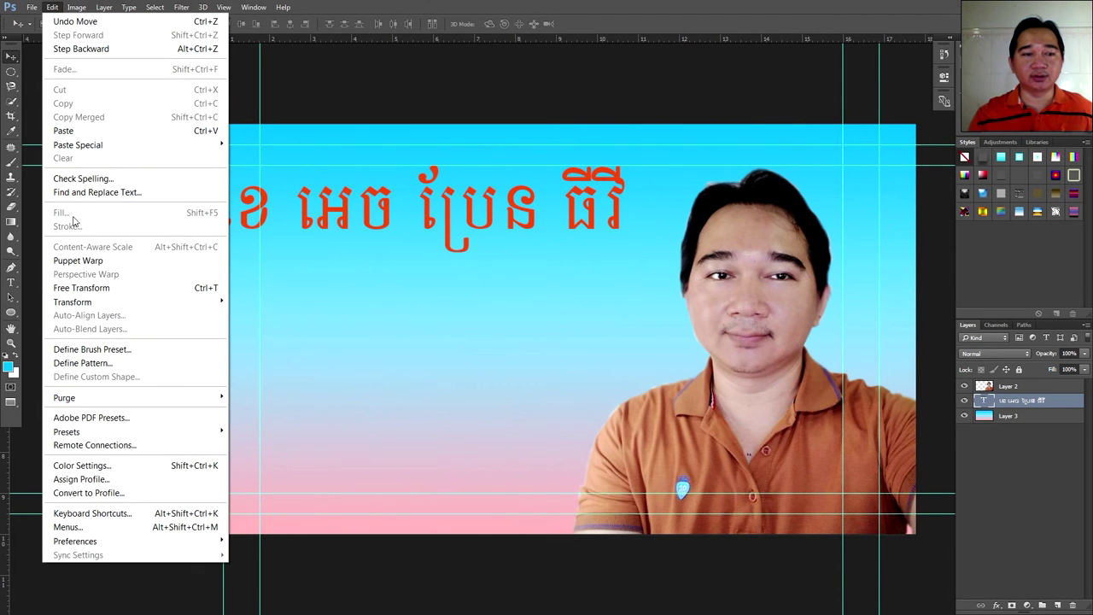
pyautogui.moveTo(91, 300)
pyautogui.click(256, 320)
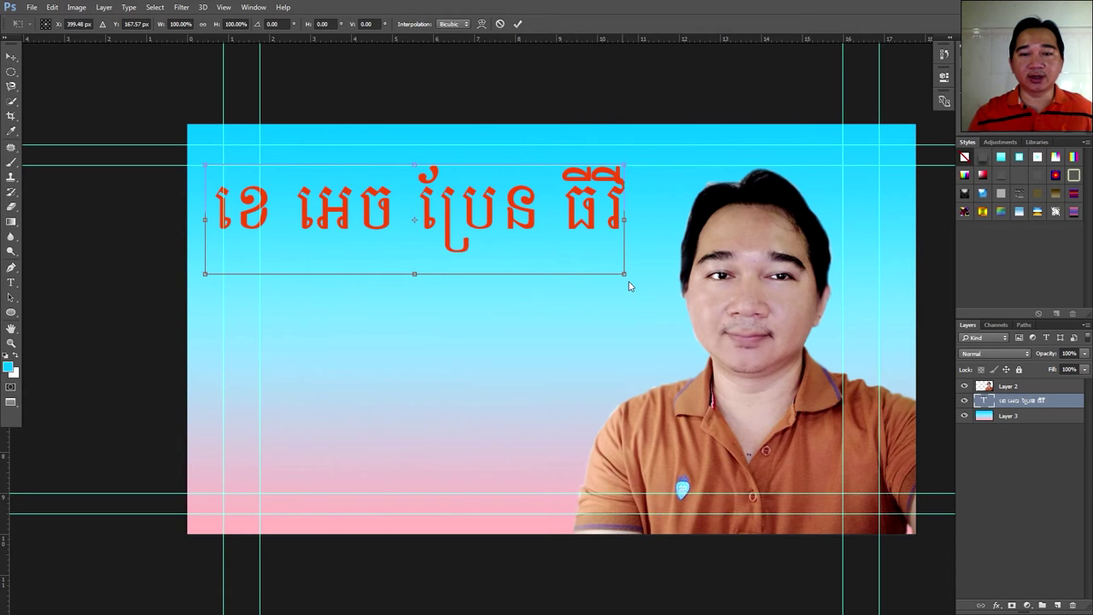
pyautogui.moveTo(642, 282); pyautogui.dragTo(645, 337)
pyautogui.moveTo(489, 243); pyautogui.dragTo(493, 284)
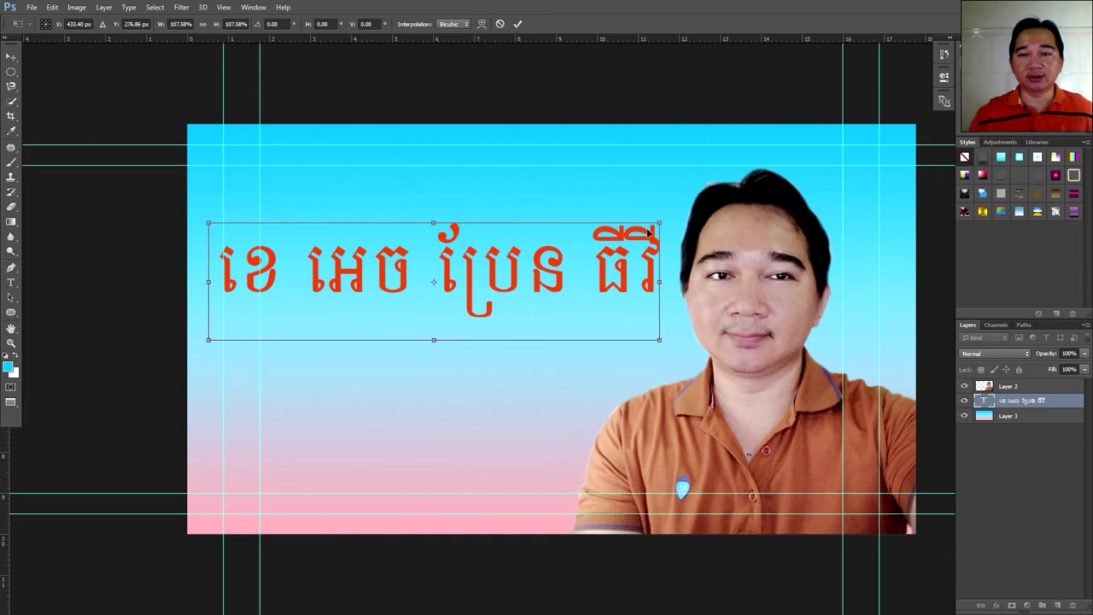
pyautogui.moveTo(654, 225)
pyautogui.mouseDown()
pyautogui.moveTo(677, 196)
pyautogui.moveTo(659, 222)
pyautogui.mouseUp()
pyautogui.moveTo(602, 258); pyautogui.dragTo(601, 288)
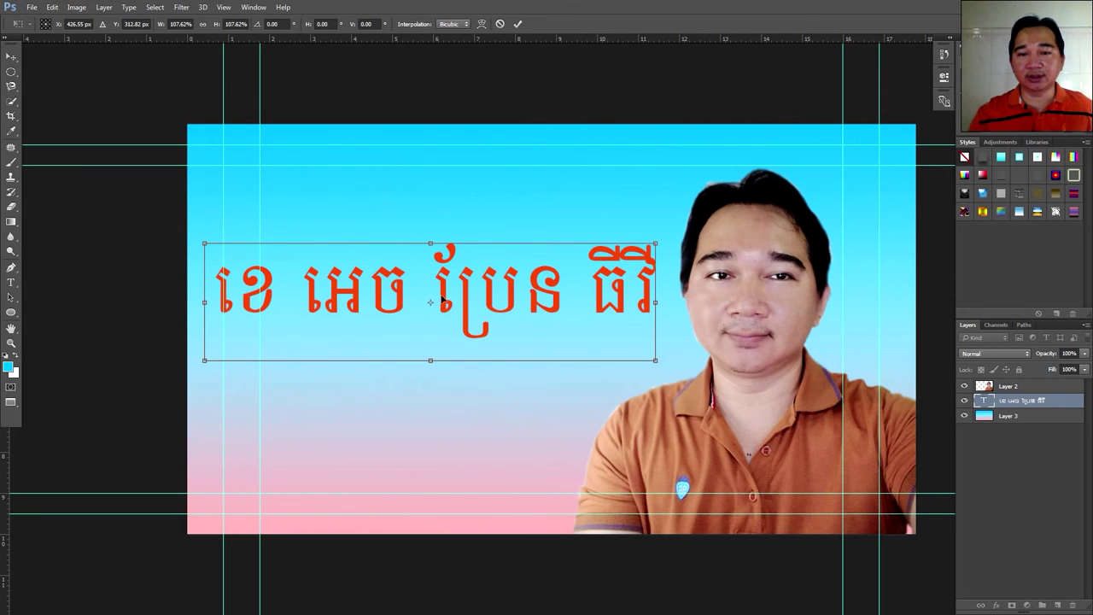
pyautogui.press('Return')
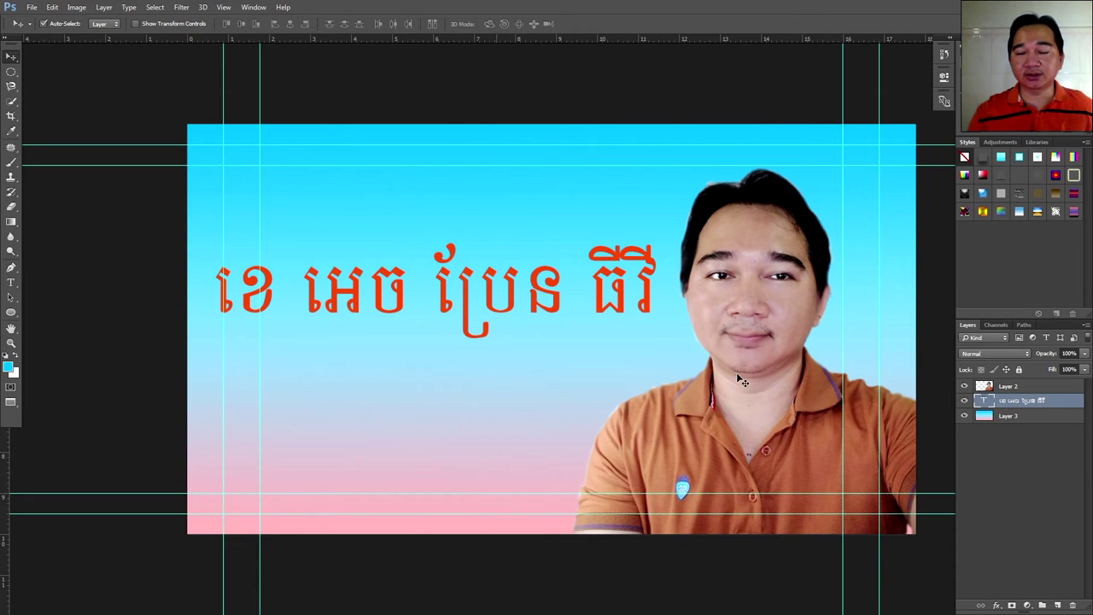
pyautogui.doubleClick(1063, 401)
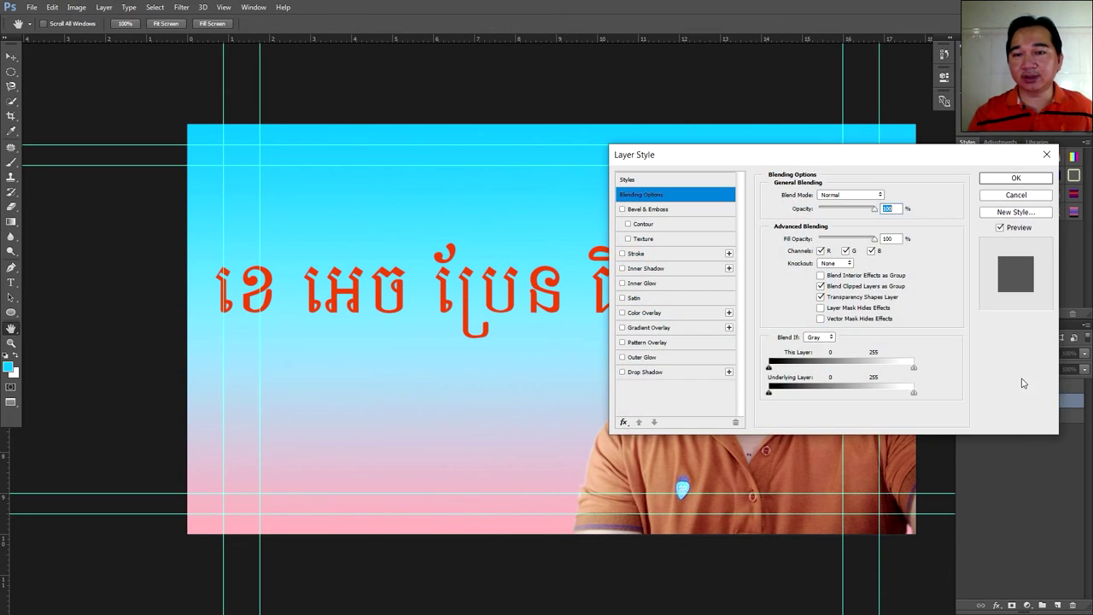
pyautogui.moveTo(721, 161); pyautogui.dragTo(656, 135)
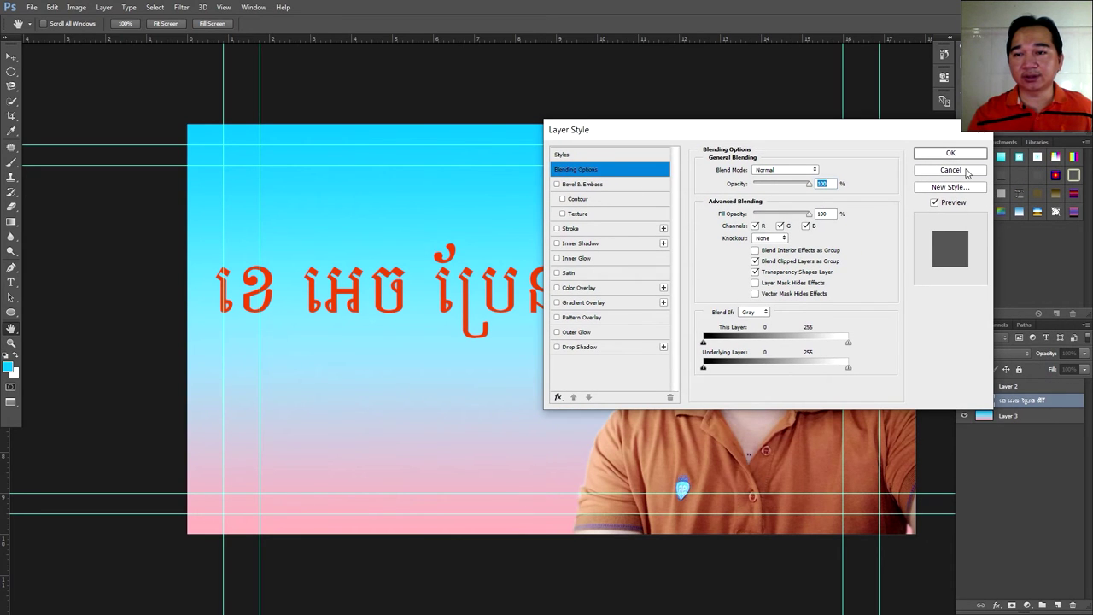
pyautogui.click(951, 170)
# - Add an outside Stroke effect to the title text layer and set its color to near-white fdfdfd
pyautogui.rightClick(1066, 402)
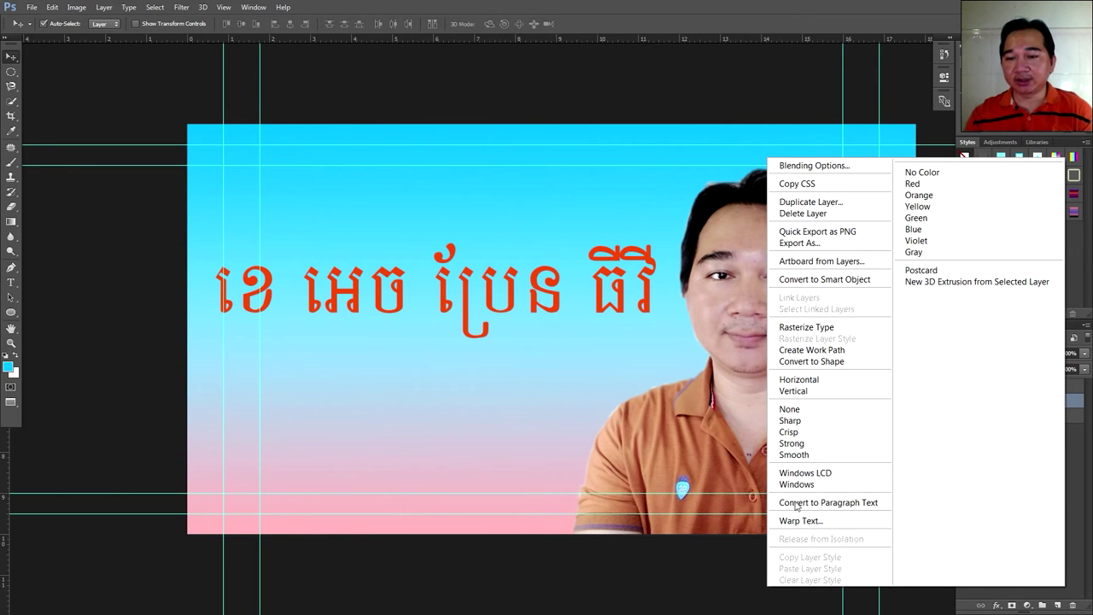
pyautogui.click(816, 165)
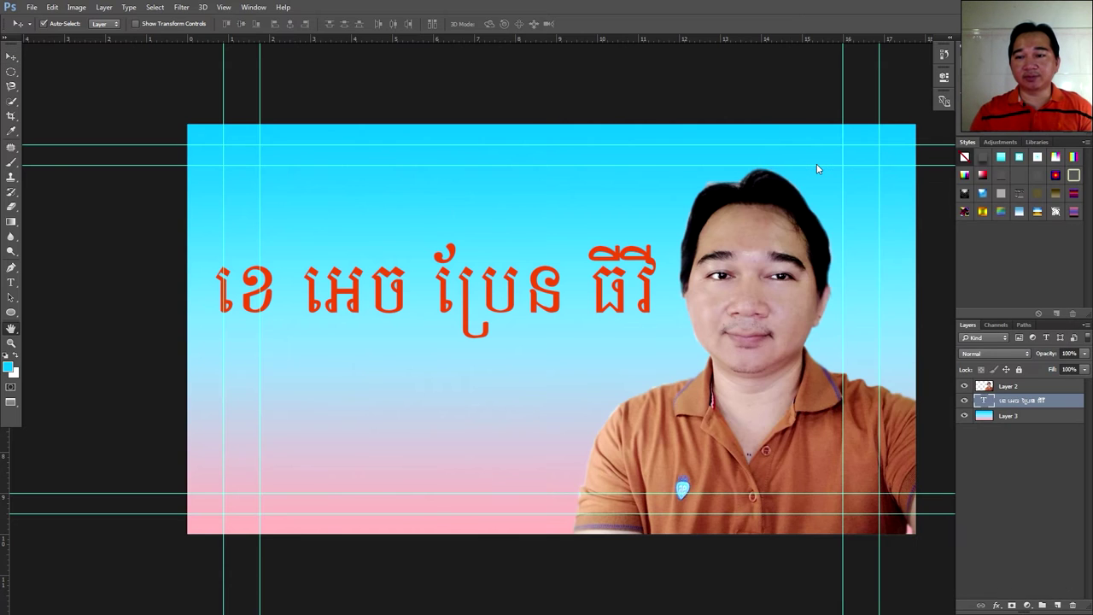
pyautogui.moveTo(748, 136); pyautogui.dragTo(803, 25)
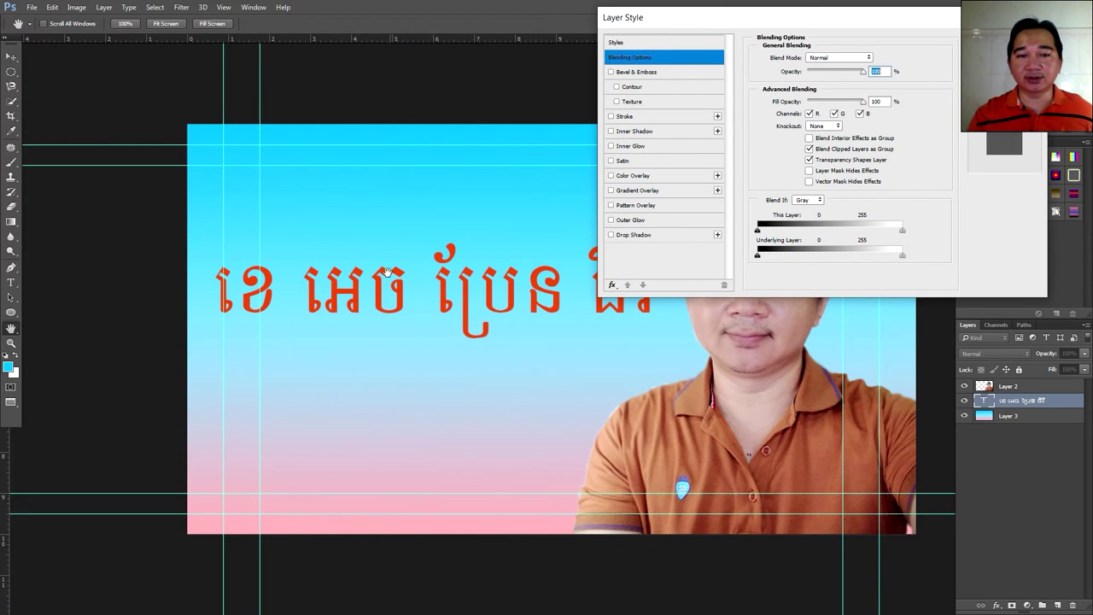
pyautogui.click(623, 117)
pyautogui.moveTo(698, 23)
pyautogui.mouseDown()
pyautogui.moveTo(807, 73)
pyautogui.moveTo(647, 31)
pyautogui.moveTo(671, 20)
pyautogui.moveTo(815, 68)
pyautogui.moveTo(666, 100)
pyautogui.moveTo(631, 59)
pyautogui.mouseUp()
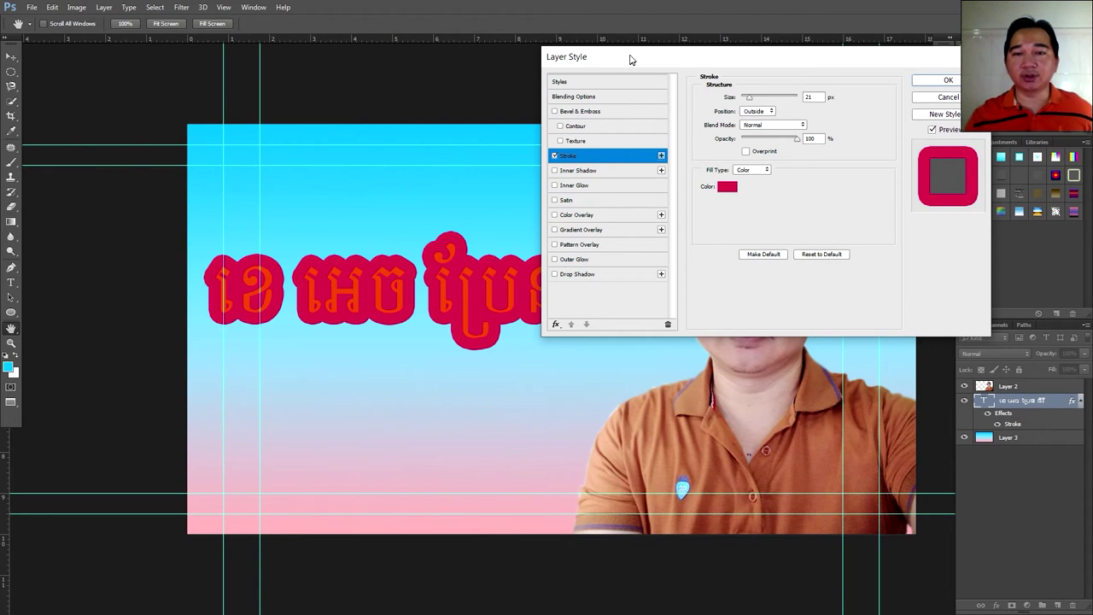
pyautogui.click(727, 187)
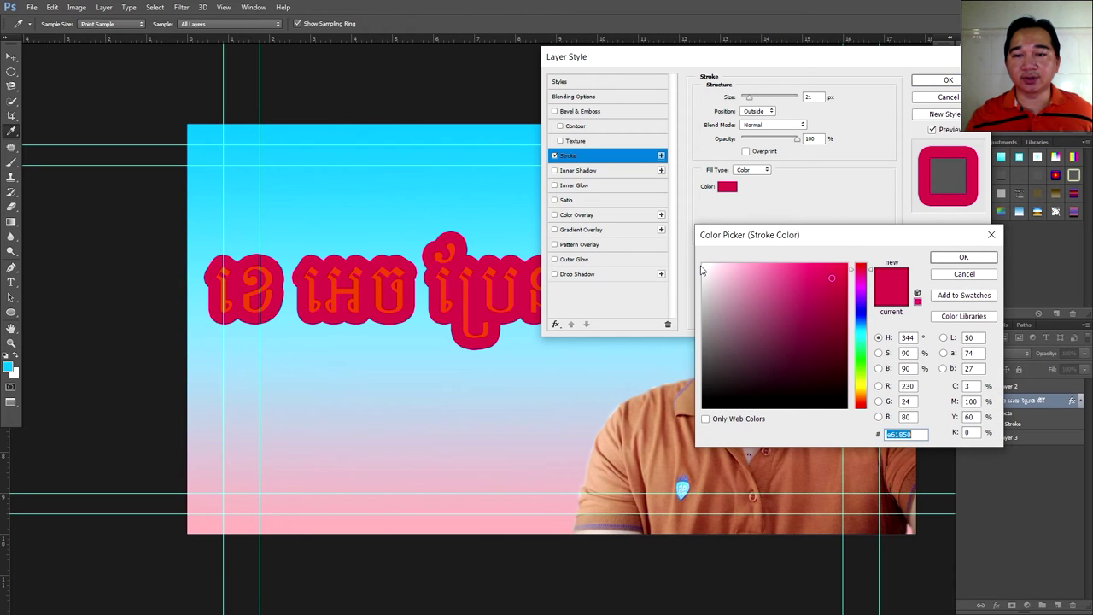
pyautogui.write('fdfdfd')
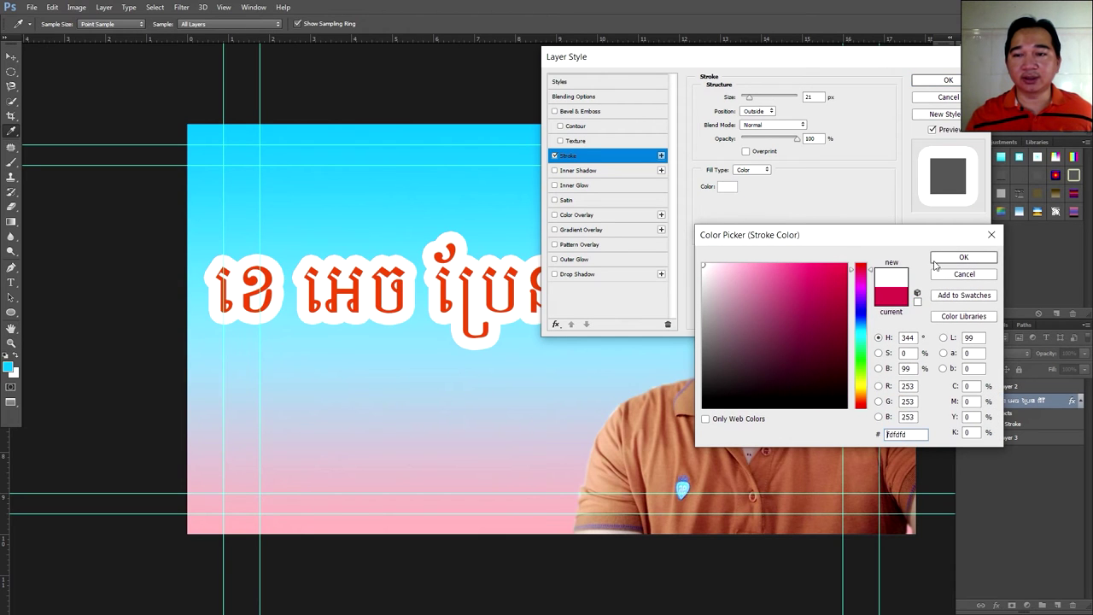
pyautogui.click(957, 261)
# - Reduce the title's stroke size to a thin outline that keeps the letters clearly separated
pyautogui.moveTo(734, 61); pyautogui.dragTo(774, 114)
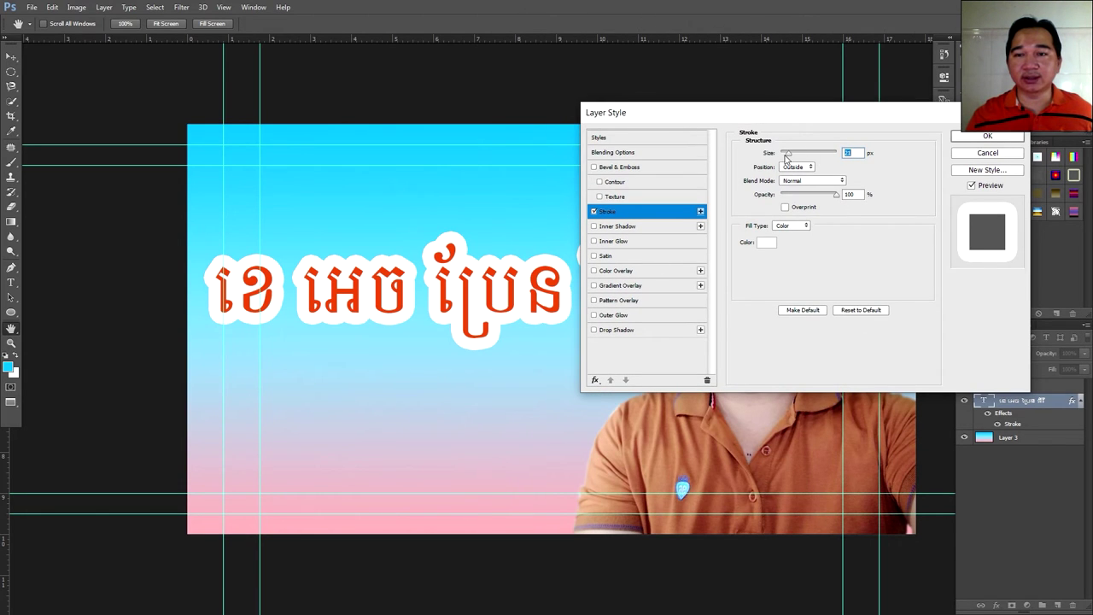
pyautogui.moveTo(789, 157); pyautogui.dragTo(785, 159)
pyautogui.moveTo(744, 115); pyautogui.dragTo(832, 63)
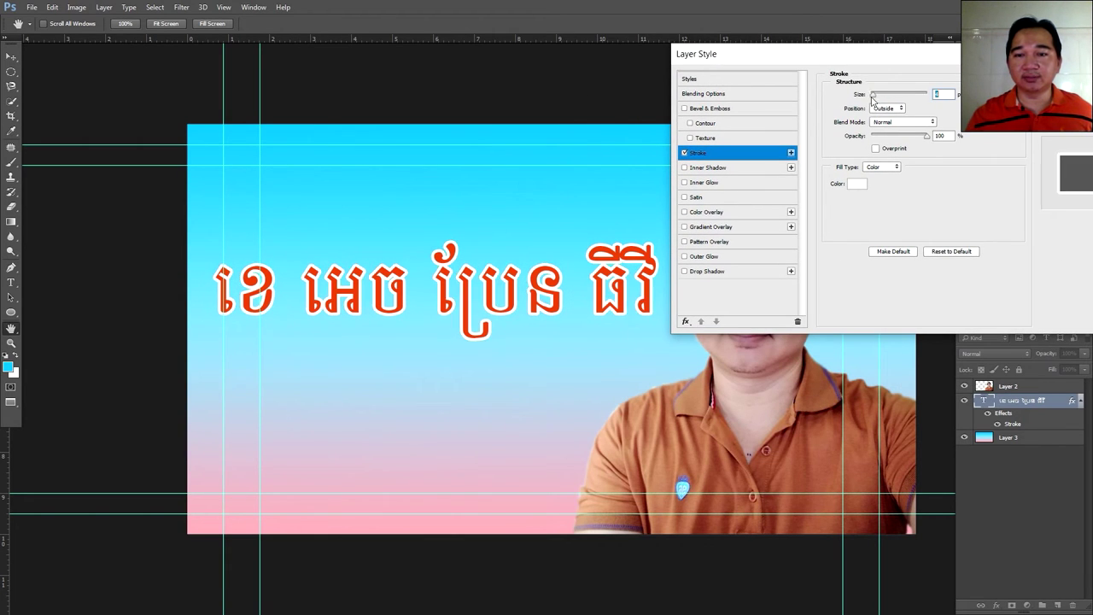
pyautogui.moveTo(874, 96)
pyautogui.mouseDown()
pyautogui.moveTo(925, 96)
pyautogui.moveTo(872, 101)
pyautogui.mouseUp()
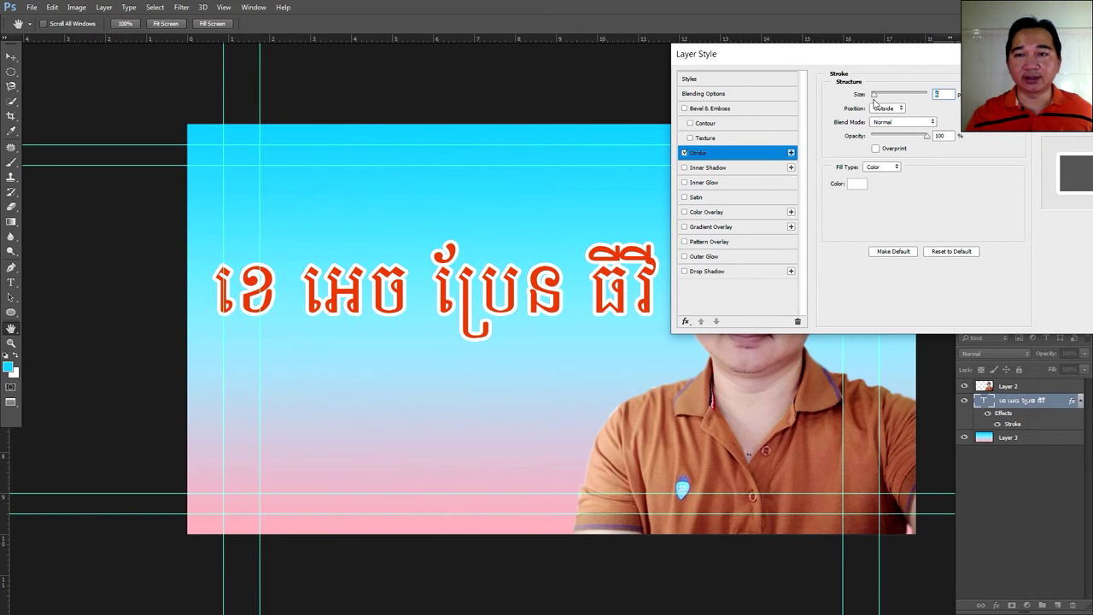
pyautogui.moveTo(820, 58); pyautogui.dragTo(894, 41)
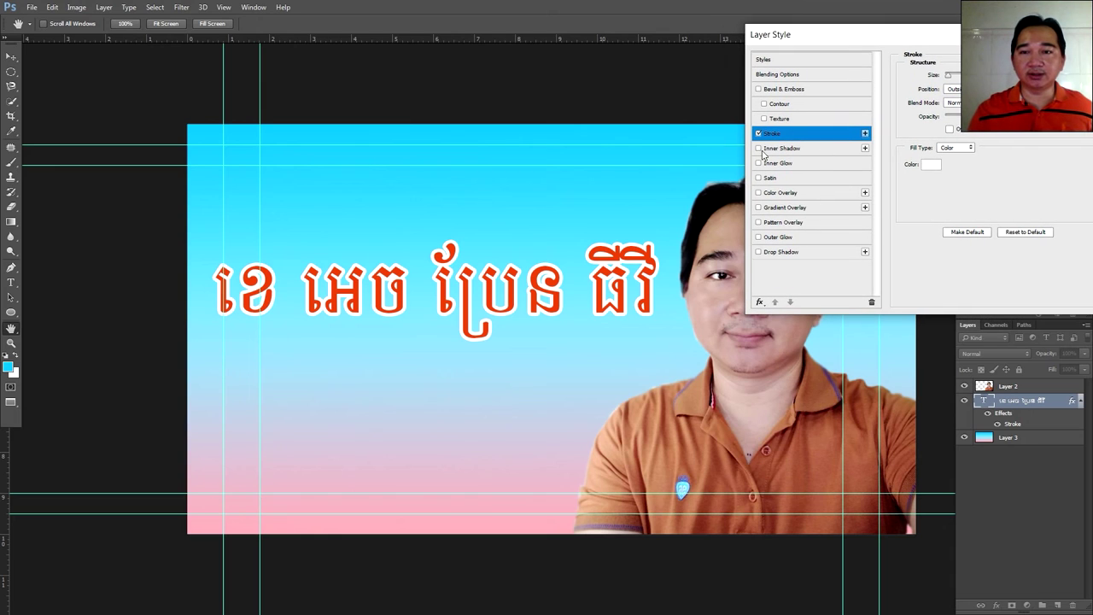
# - Try the Bevel & Emboss, Inner Shadow, Inner Glow, Satin and Color, Gradient and Pattern Overlay effects on the title text
pyautogui.click(758, 89)
pyautogui.click(758, 89)
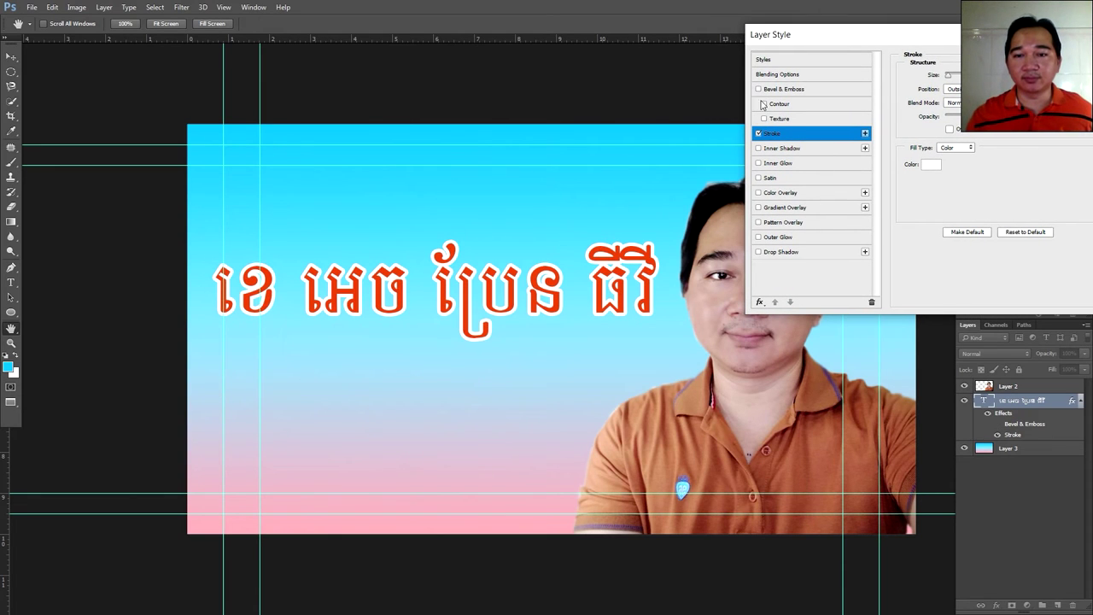
pyautogui.click(759, 148)
pyautogui.click(759, 148)
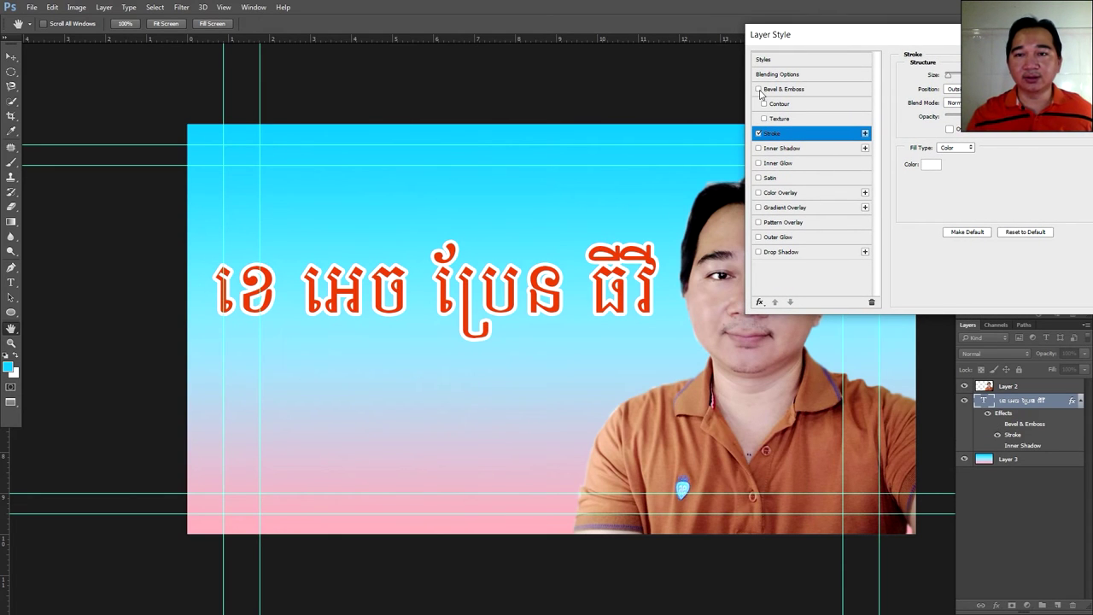
pyautogui.click(759, 89)
pyautogui.click(759, 88)
pyautogui.click(758, 163)
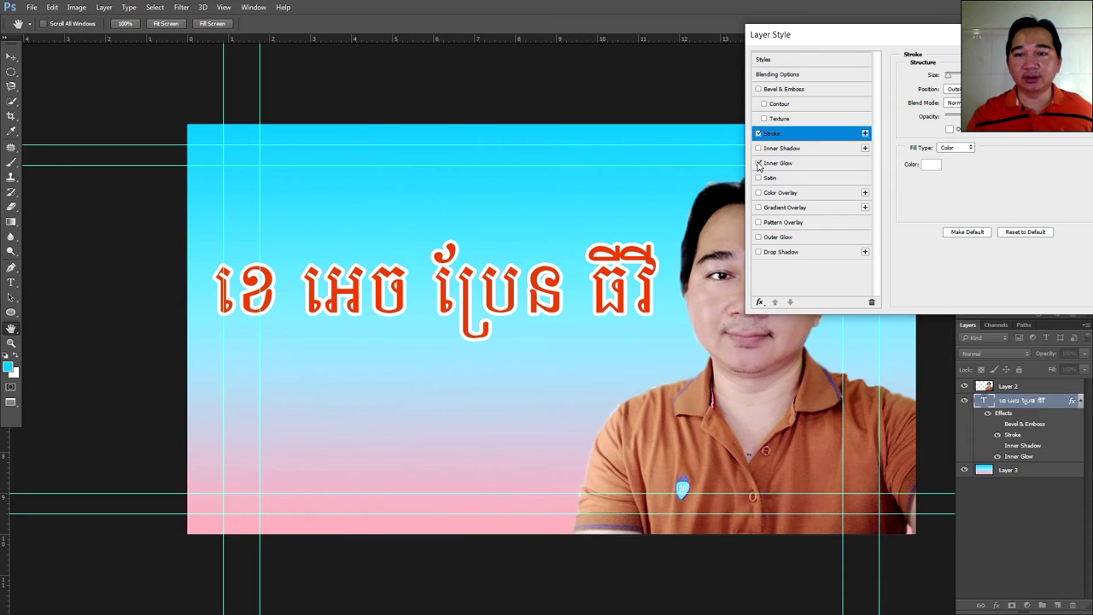
pyautogui.click(758, 178)
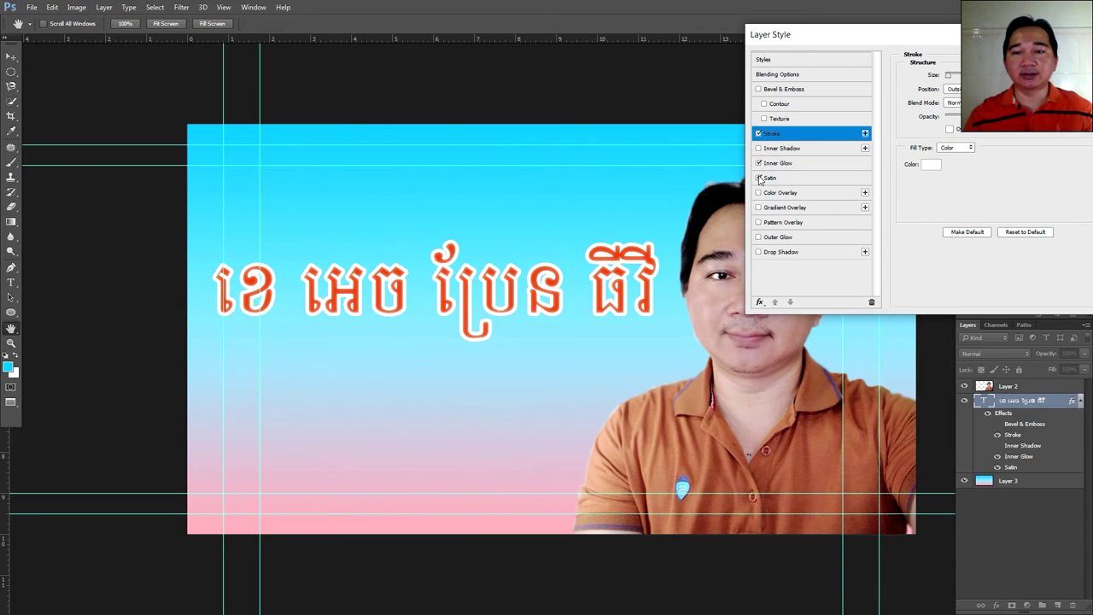
pyautogui.click(759, 178)
pyautogui.click(759, 193)
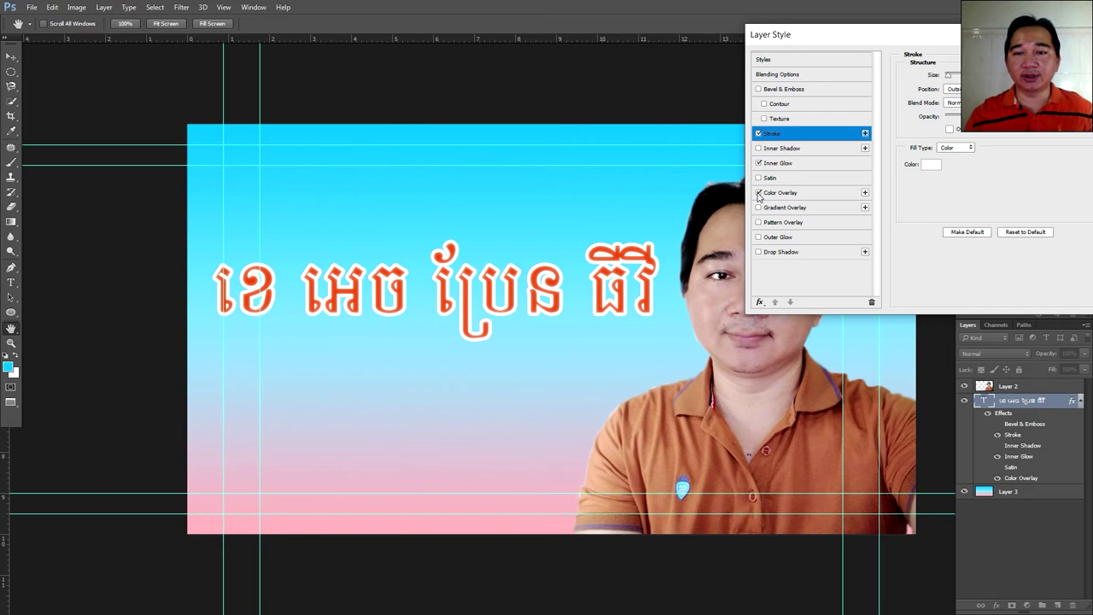
pyautogui.click(759, 192)
pyautogui.click(759, 207)
pyautogui.click(759, 208)
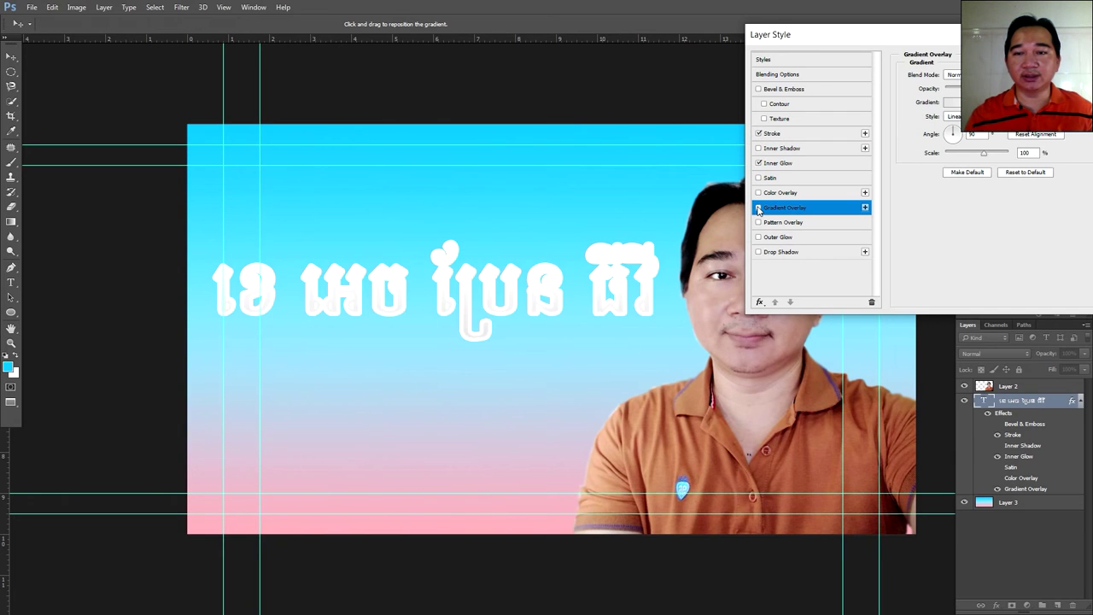
pyautogui.click(758, 223)
pyautogui.click(759, 222)
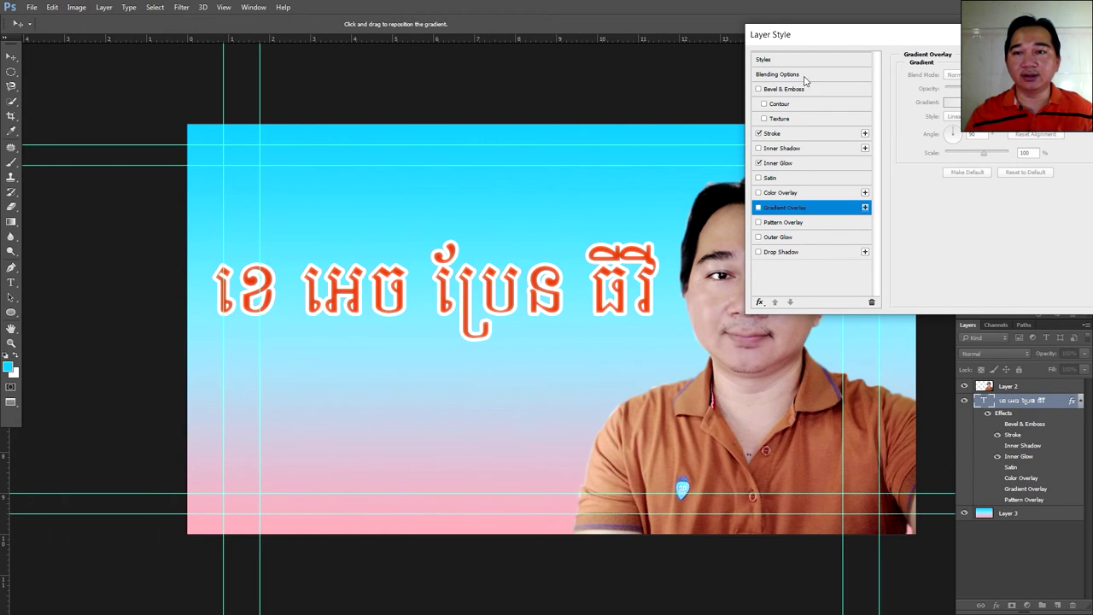
# - Turn off Inner Glow and apply the title's layer style with only the Stroke effect enabled
pyautogui.moveTo(833, 46); pyautogui.dragTo(570, 17)
pyautogui.click(618, 191)
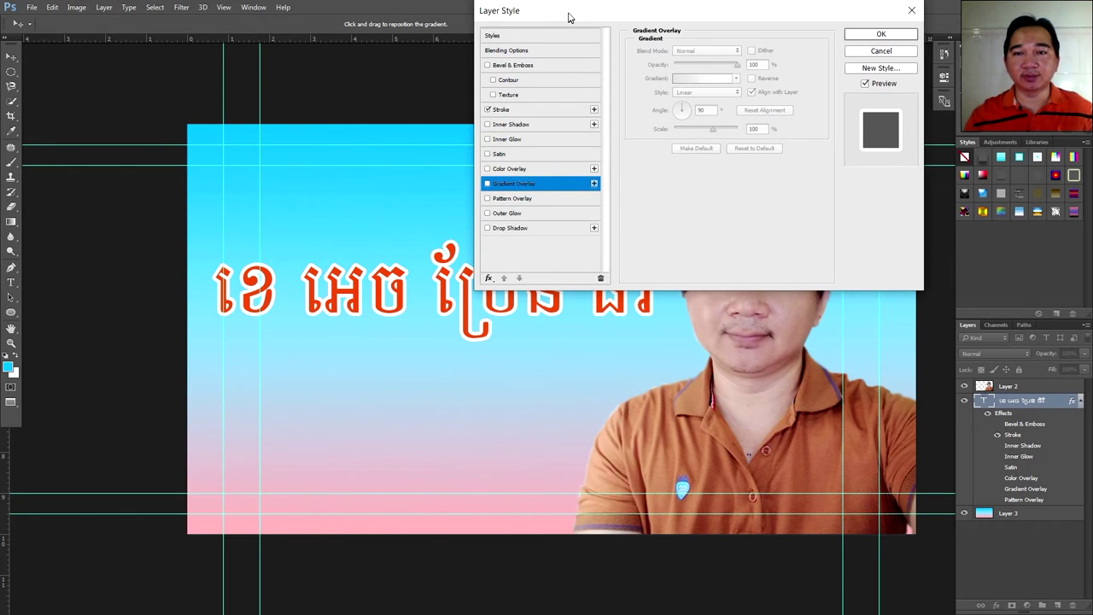
pyautogui.click(873, 34)
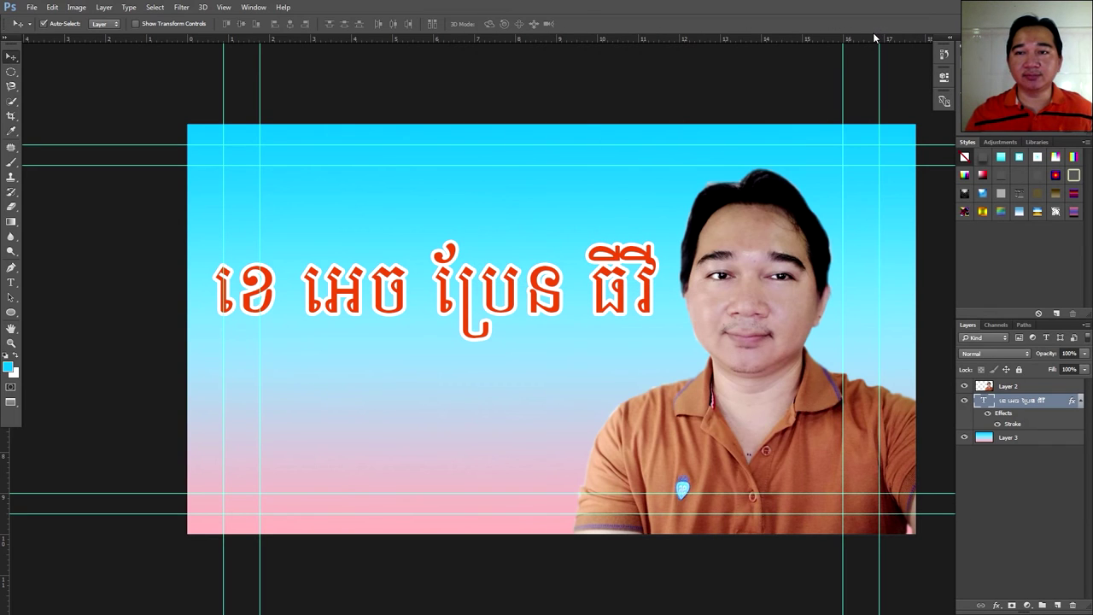
# - Raise the Khmer title beside the forehead, duplicate its text layer and place the copy directly below the original
pyautogui.moveTo(468, 309); pyautogui.dragTo(469, 255)
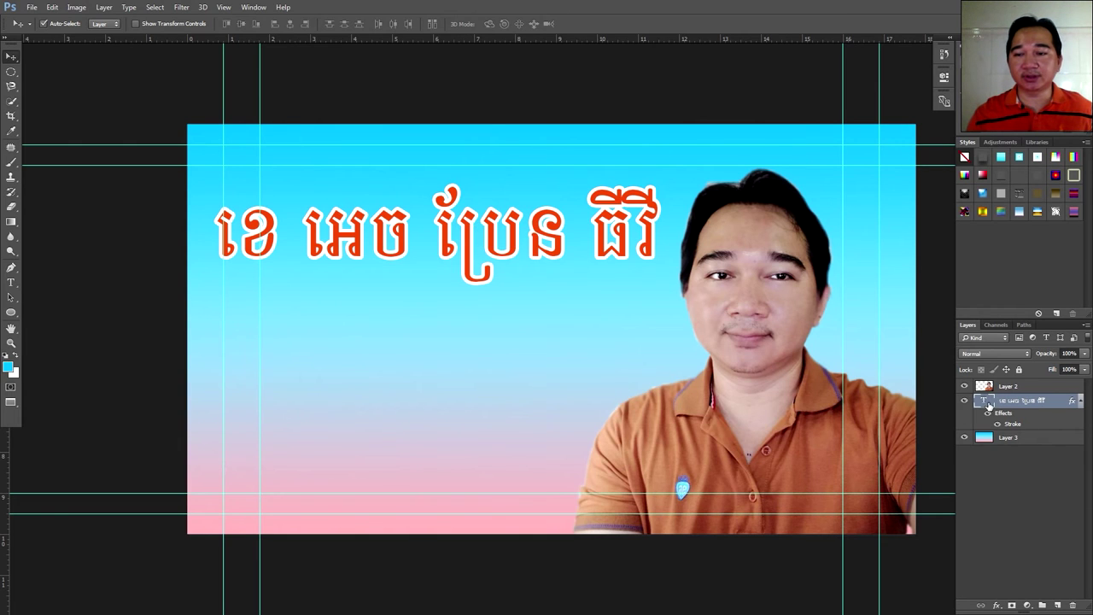
pyautogui.moveTo(444, 249); pyautogui.dragTo(452, 262)
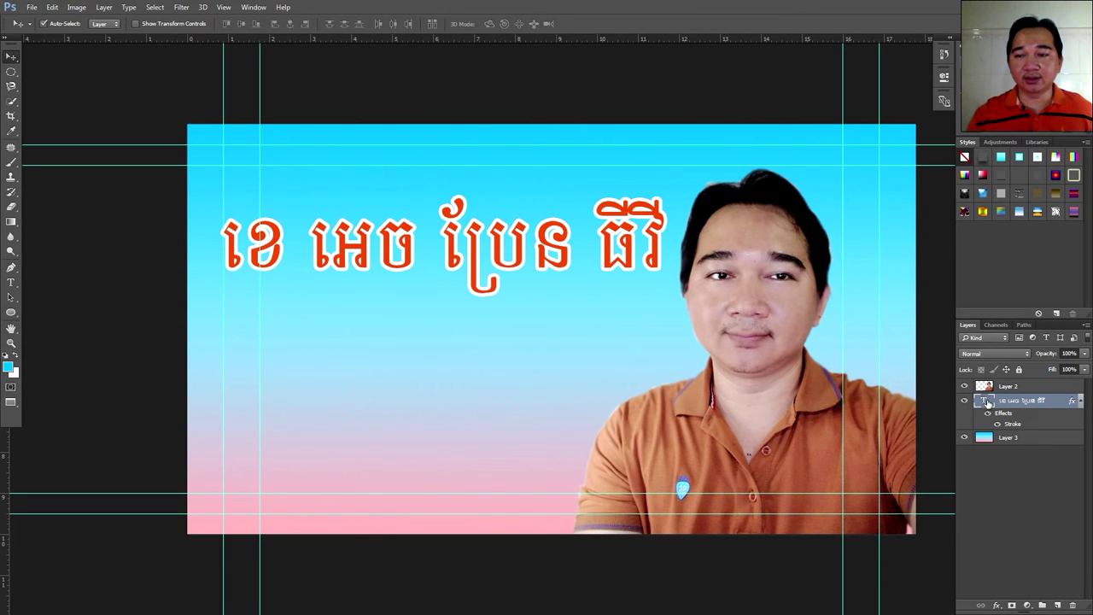
pyautogui.moveTo(987, 402); pyautogui.dragTo(1059, 606)
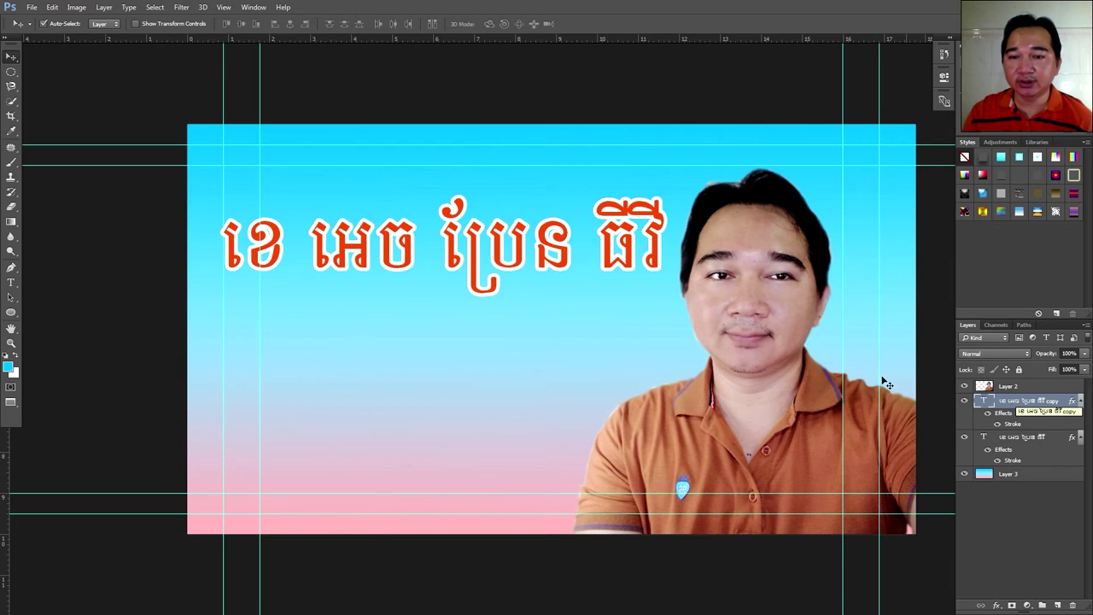
pyautogui.moveTo(473, 261); pyautogui.dragTo(474, 369)
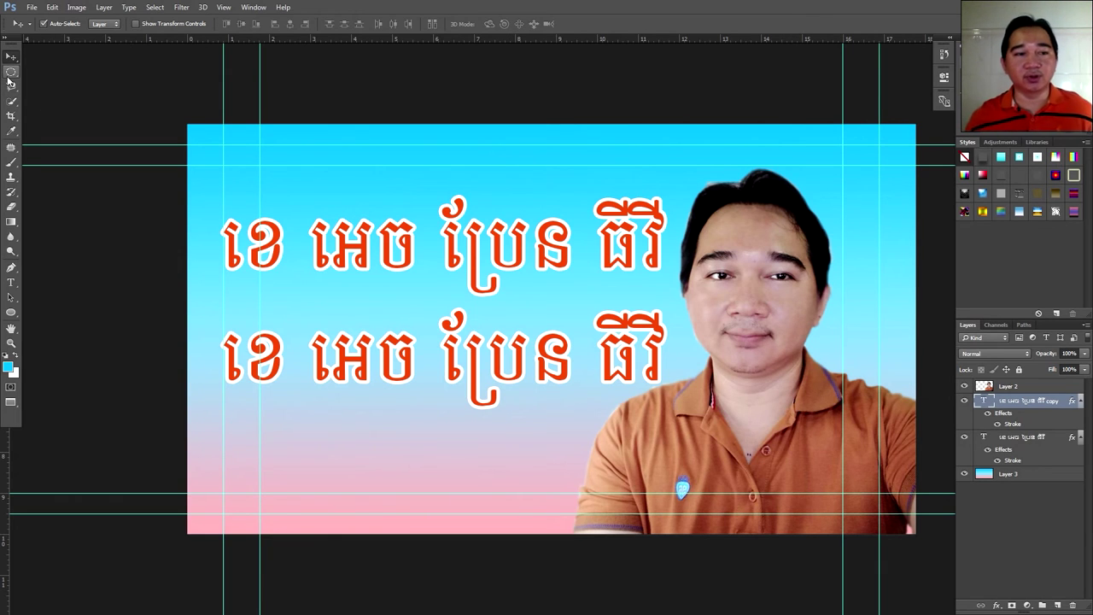
# - Replace the text of the lower title copy with "KH Brain TV"
pyautogui.click(11, 283)
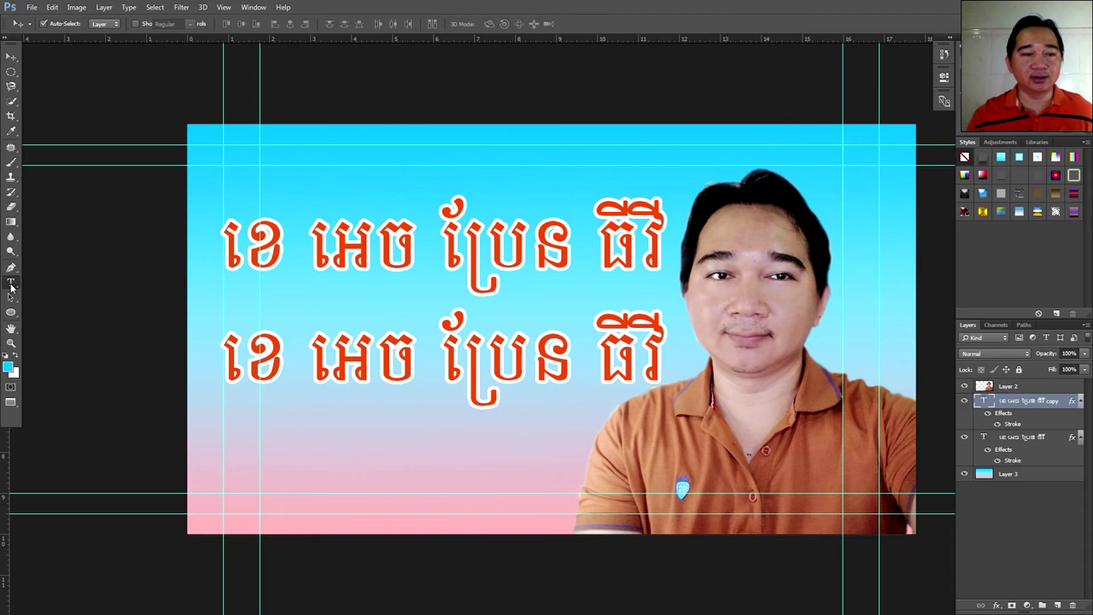
pyautogui.moveTo(233, 352); pyautogui.dragTo(662, 359)
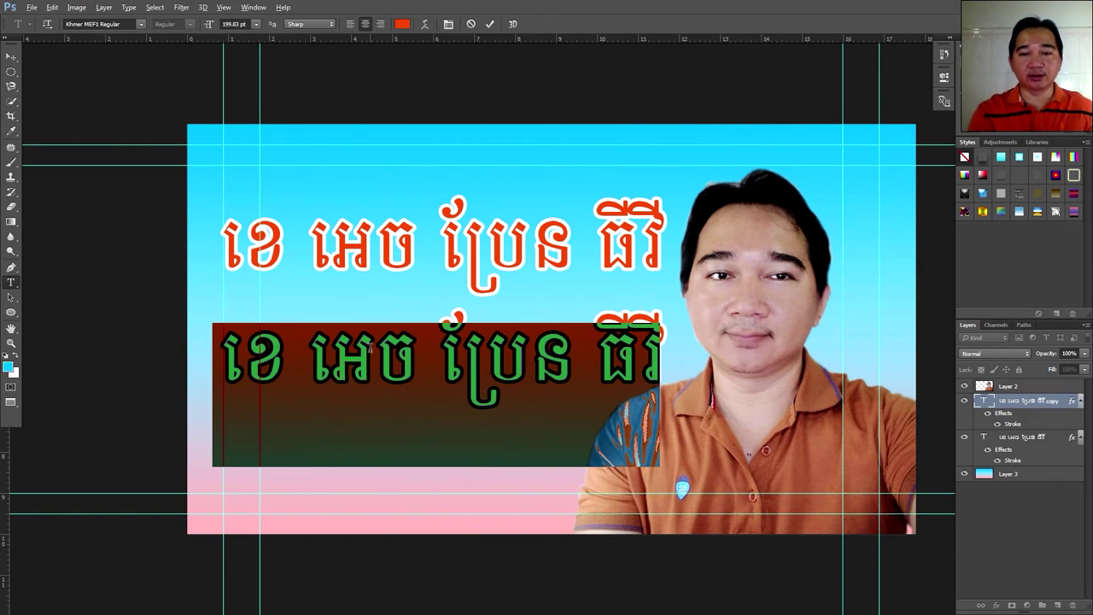
pyautogui.write('B')
pyautogui.press('BackSpace')
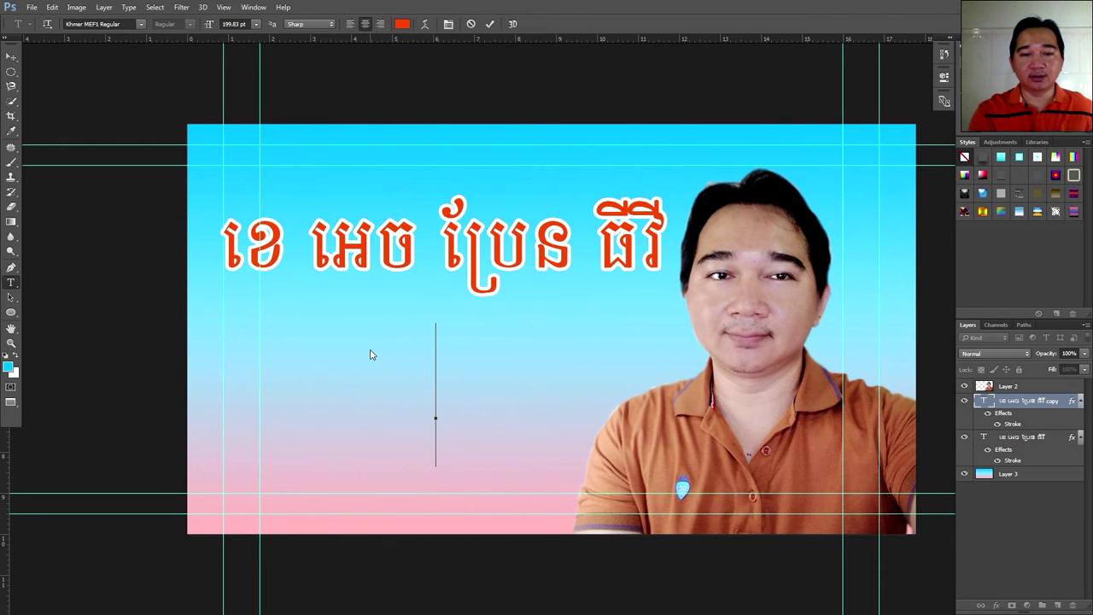
pyautogui.write('KH B')
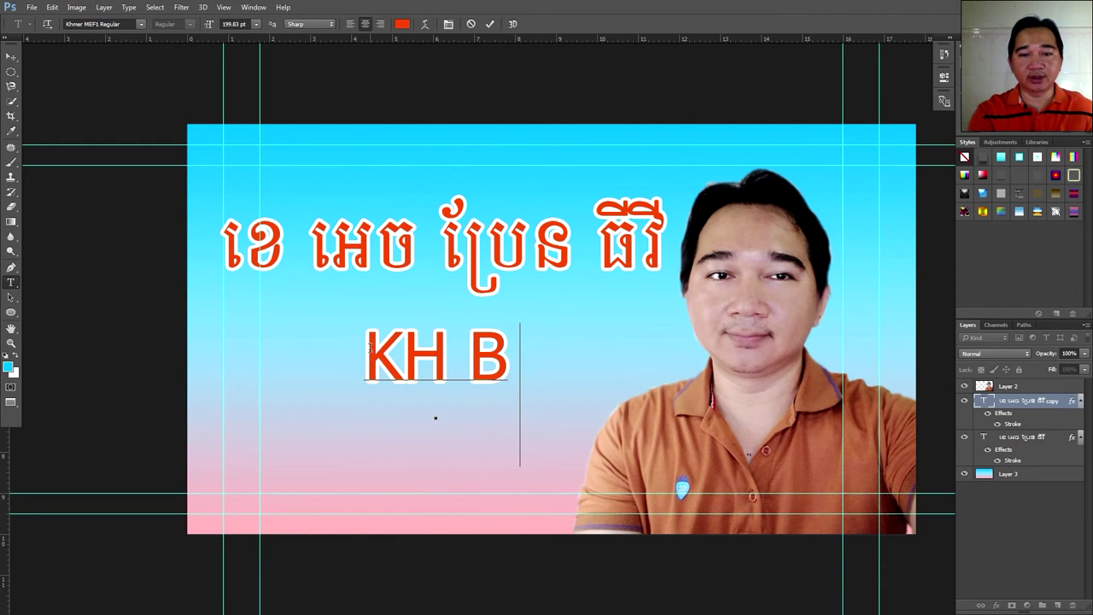
pyautogui.write('rain T')
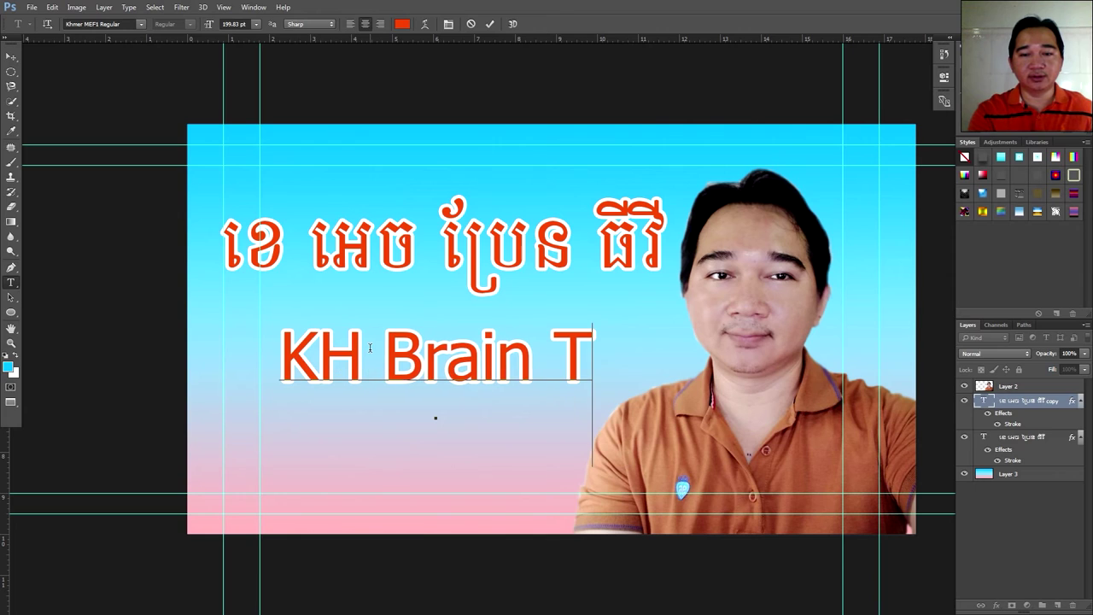
pyautogui.write('V')
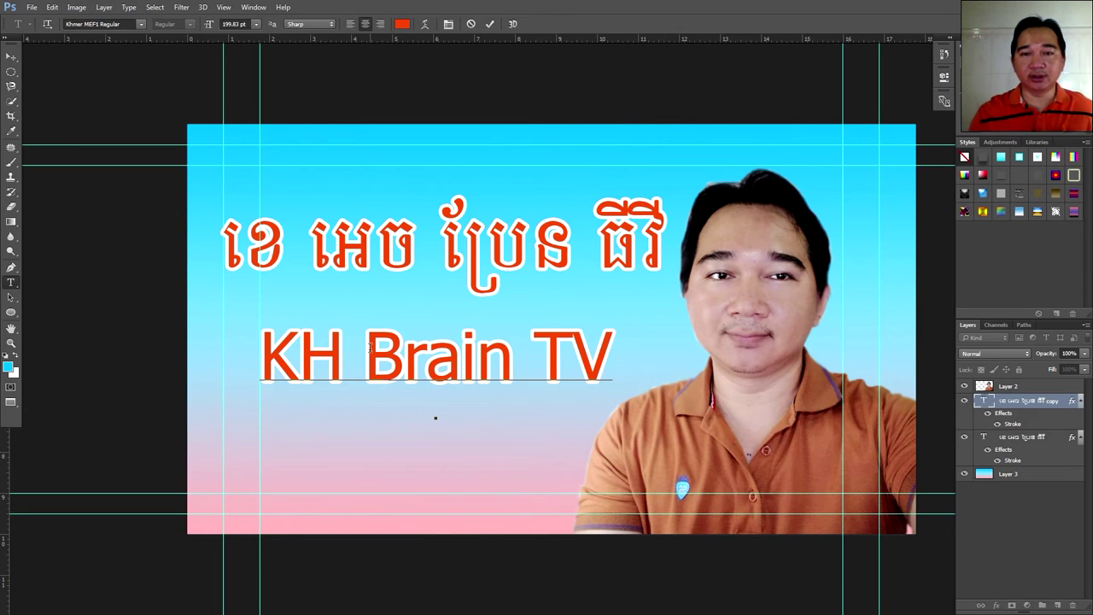
pyautogui.click(491, 24)
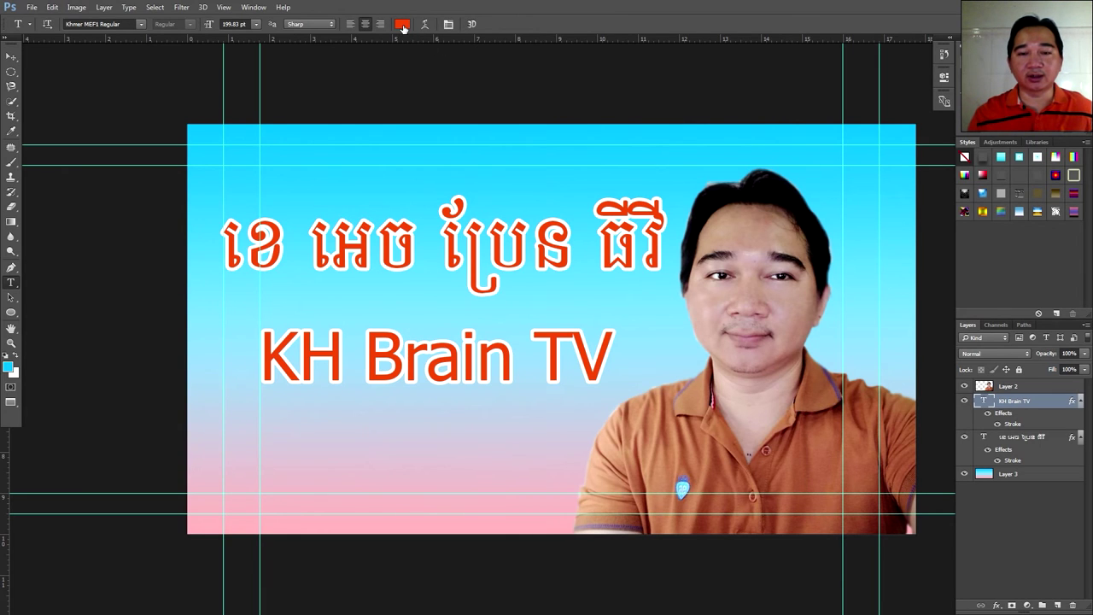
# - Move the "KH Brain TV" line slightly lower to widen the gap beneath the Khmer title
pyautogui.click(402, 25)
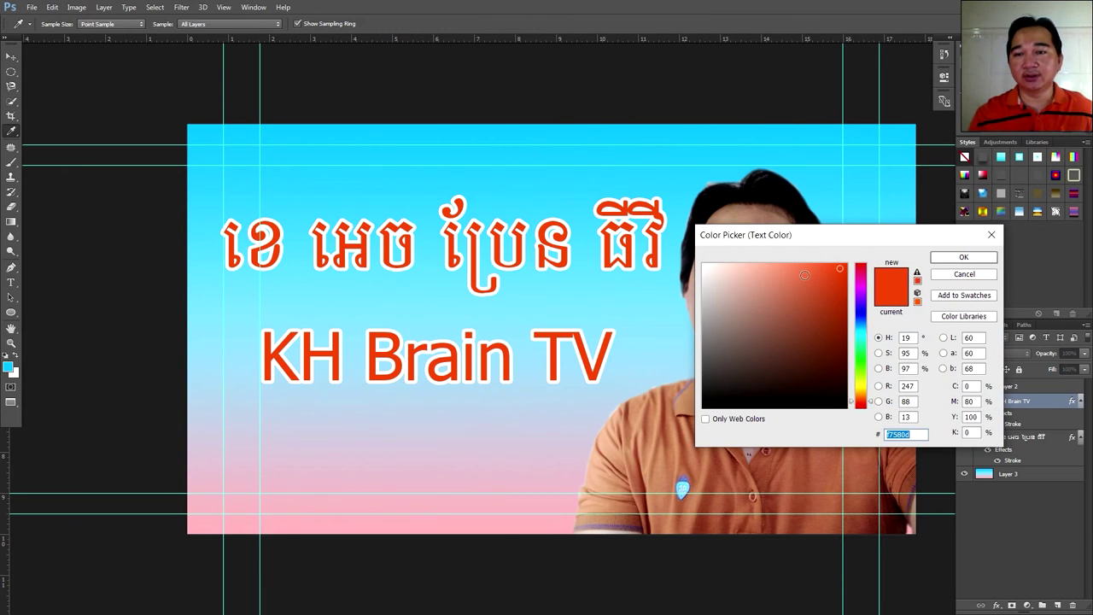
pyautogui.click(964, 276)
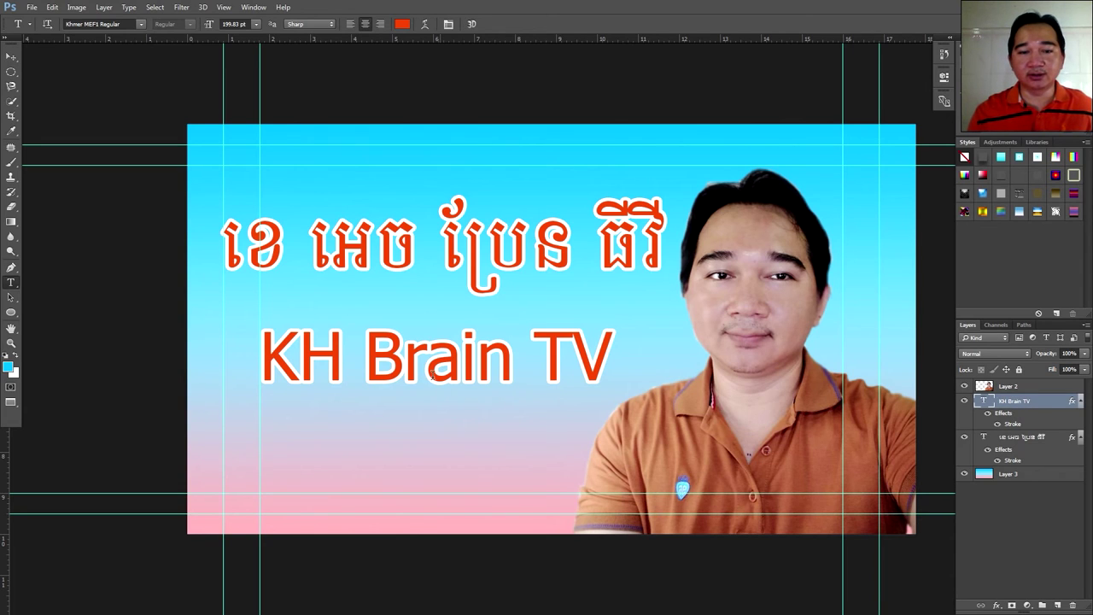
pyautogui.click(11, 56)
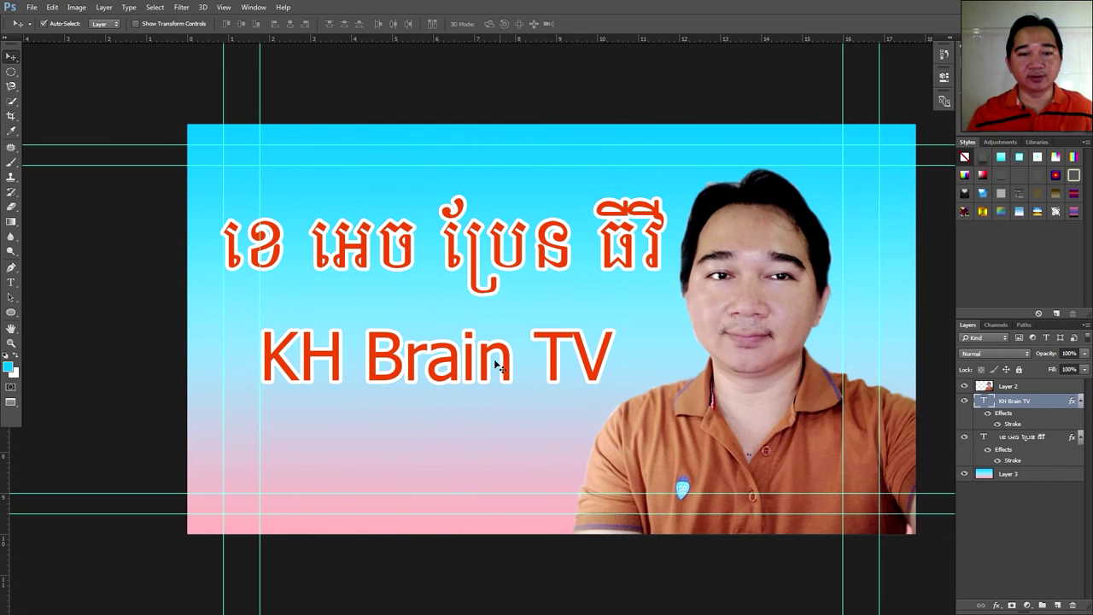
pyautogui.moveTo(453, 356); pyautogui.dragTo(449, 376)
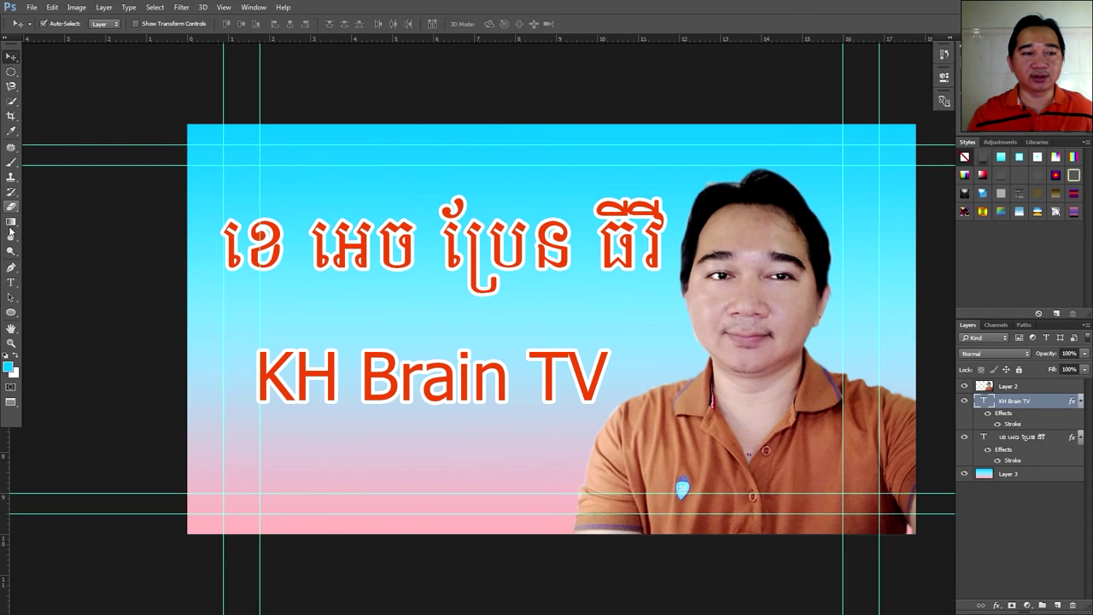
# - Change the "KH Brain TV" text color to bright green 07f990
pyautogui.click(11, 283)
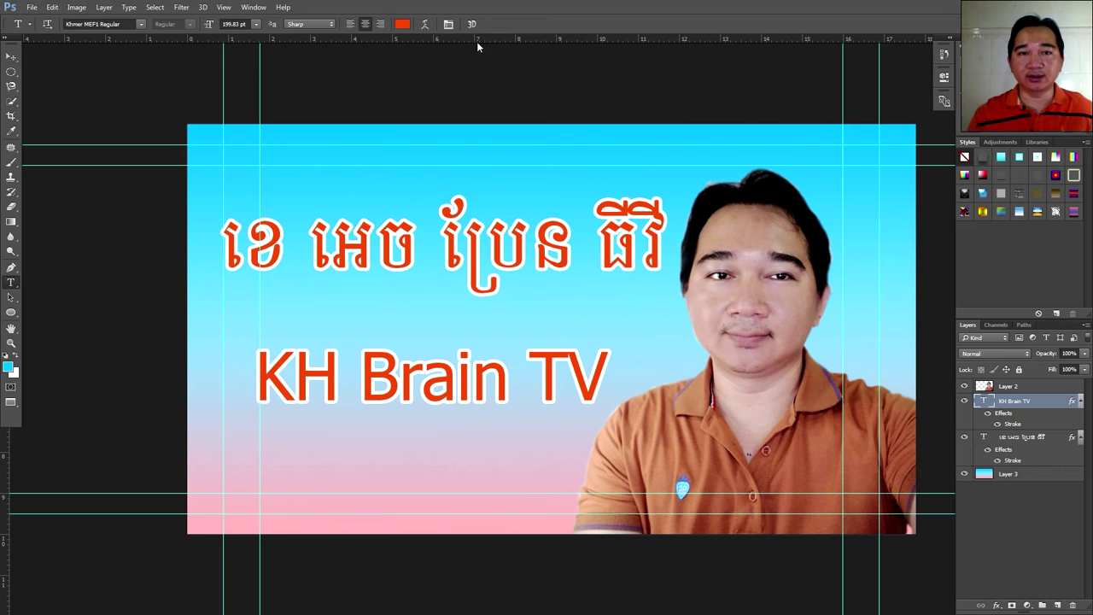
pyautogui.click(402, 23)
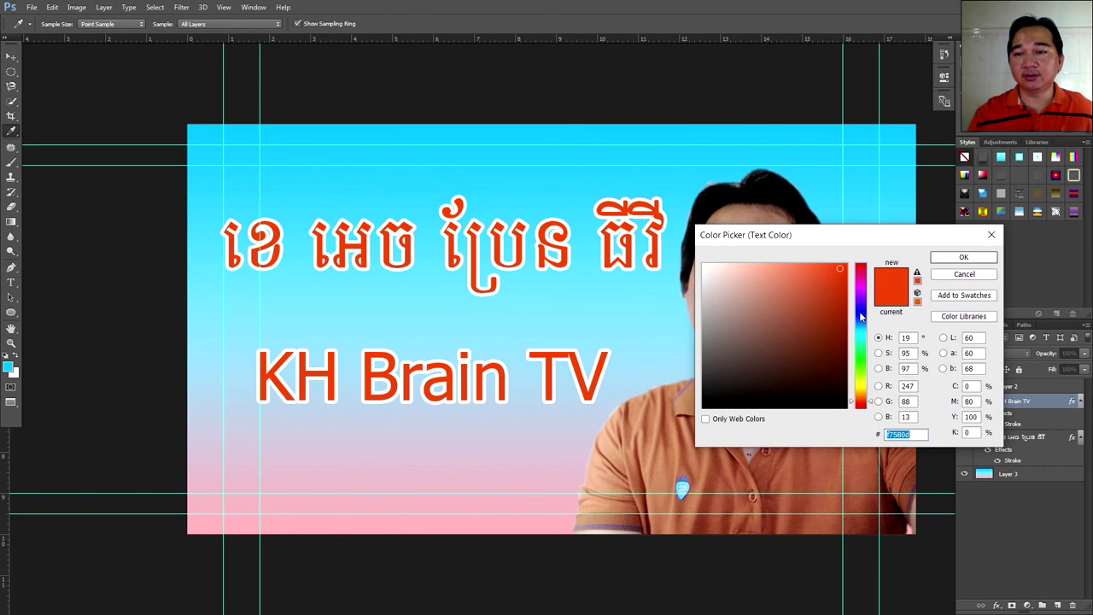
pyautogui.click(862, 304)
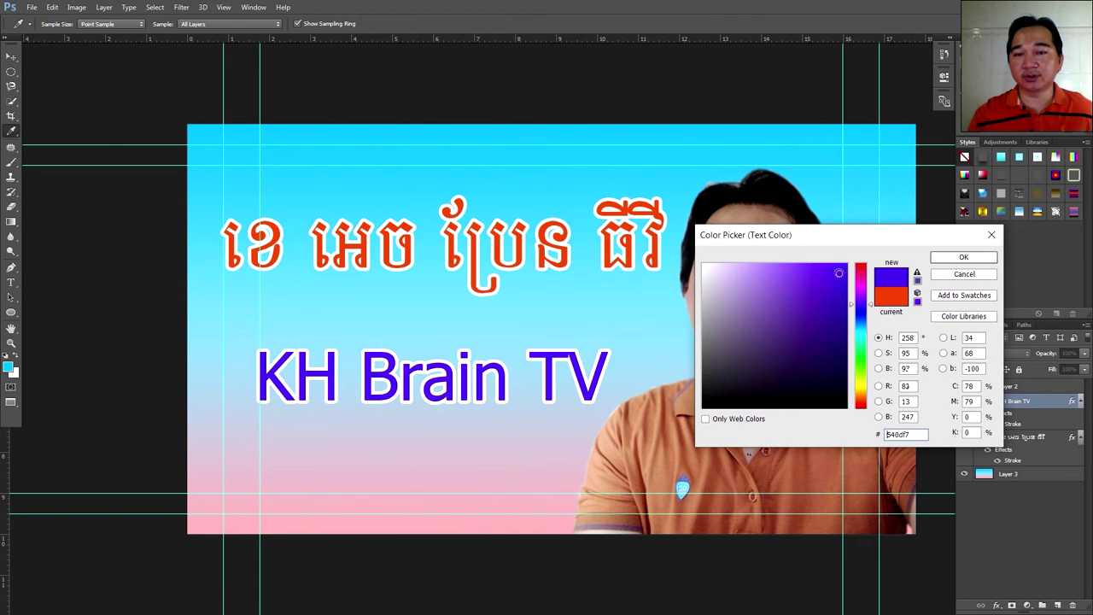
pyautogui.moveTo(839, 273); pyautogui.dragTo(843, 267)
pyautogui.moveTo(773, 235); pyautogui.dragTo(824, 175)
pyautogui.click(915, 308)
pyautogui.moveTo(915, 312)
pyautogui.mouseDown()
pyautogui.moveTo(914, 328)
pyautogui.moveTo(919, 288)
pyautogui.mouseUp()
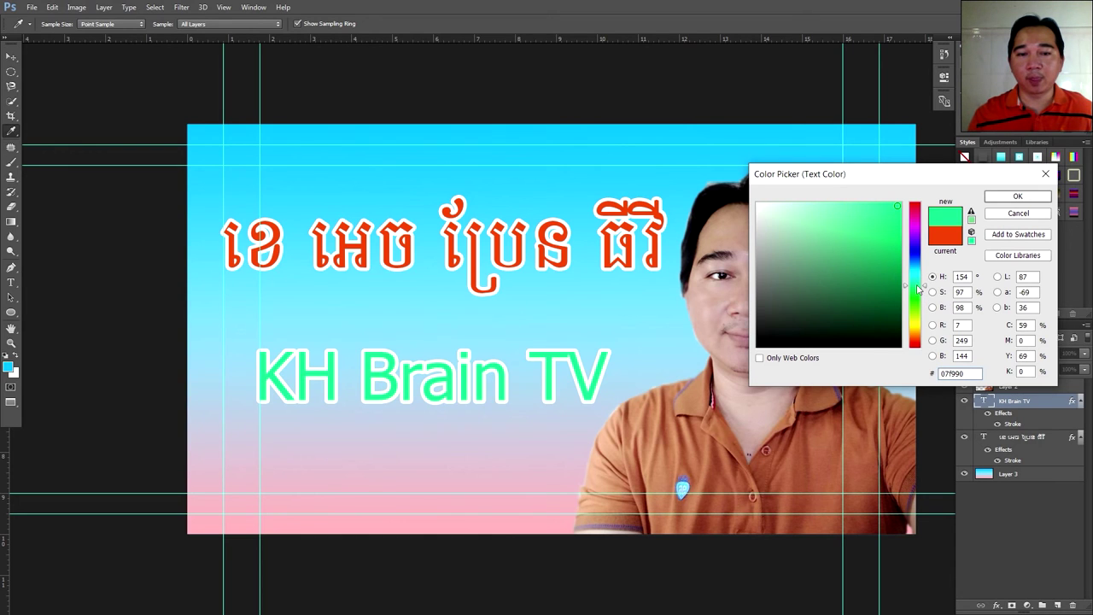
pyautogui.click(1018, 197)
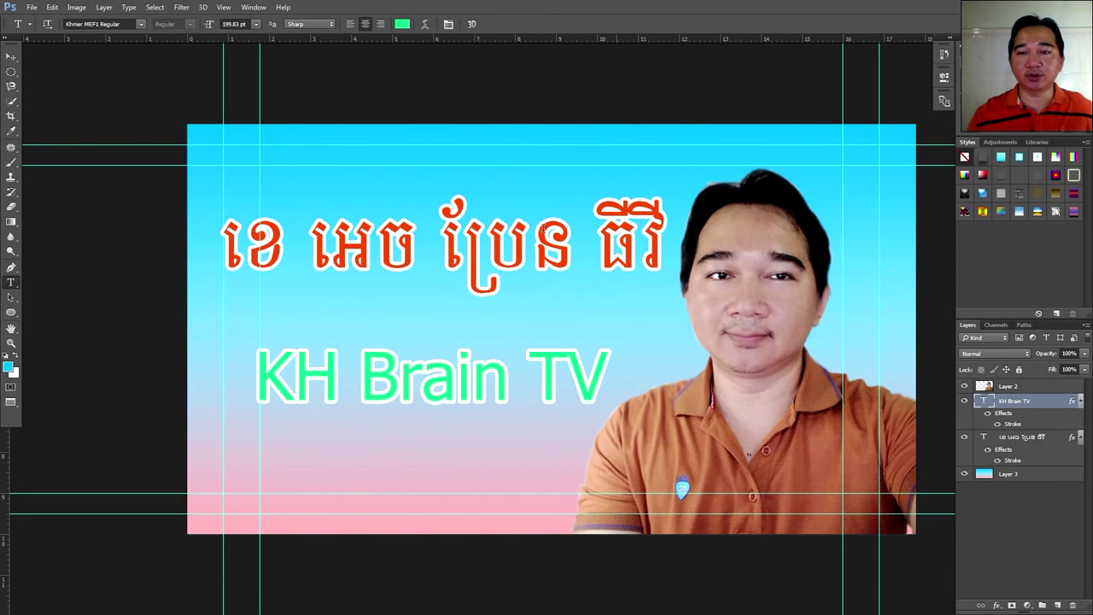
# - Scale the "KH Brain TV" text proportionally to about 120.4% and center it at about X 438, Y 449 px under the Khmer title
pyautogui.click(52, 7)
pyautogui.moveTo(94, 301)
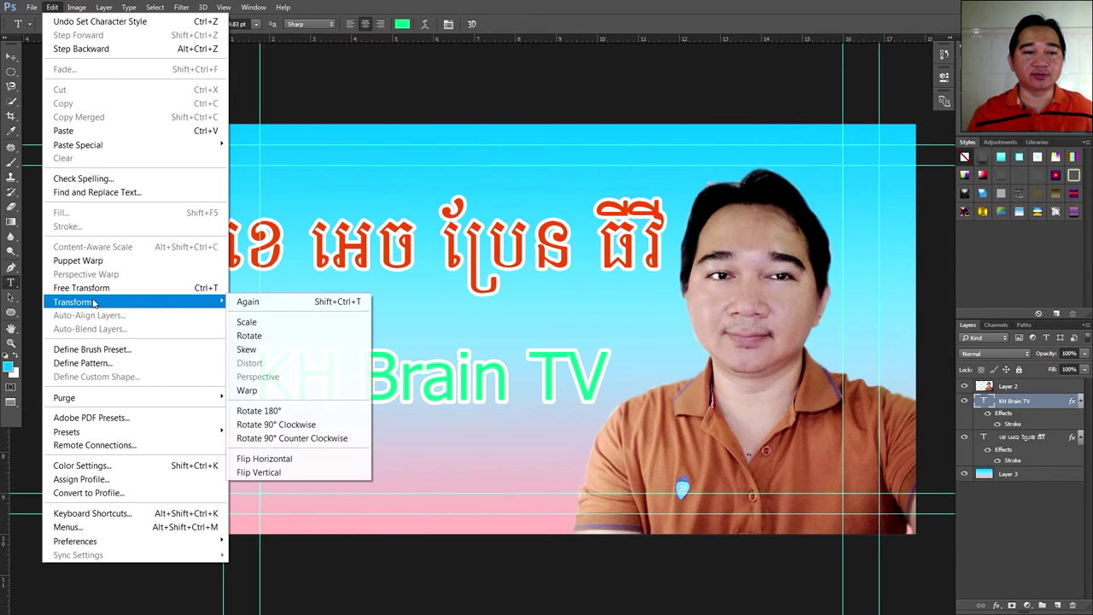
pyautogui.click(272, 323)
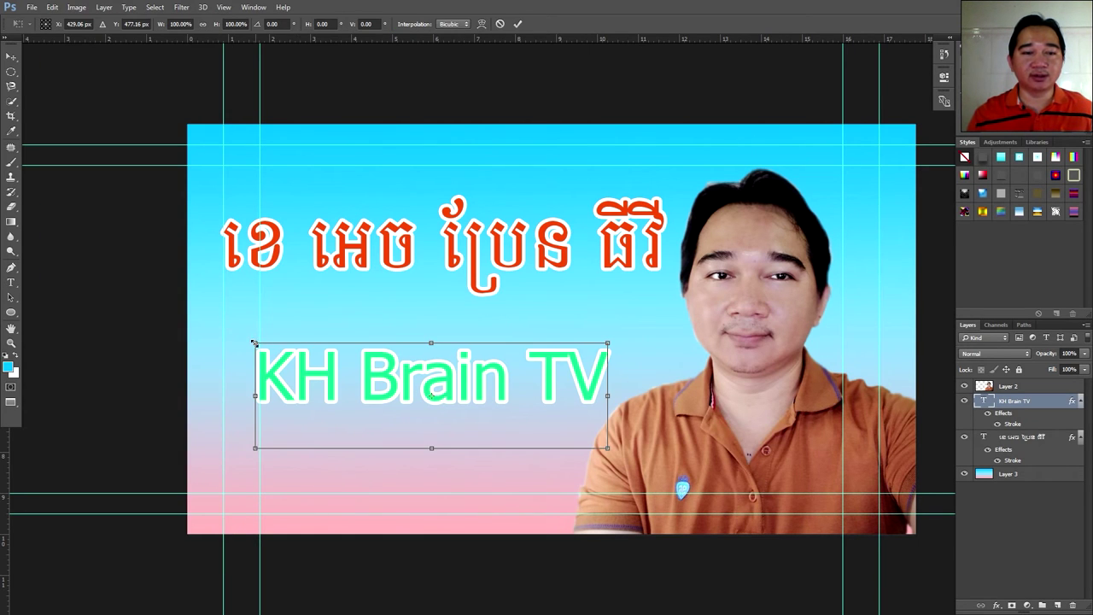
pyautogui.moveTo(254, 343); pyautogui.dragTo(220, 332)
pyautogui.moveTo(616, 329)
pyautogui.mouseDown()
pyautogui.moveTo(647, 322)
pyautogui.moveTo(627, 324)
pyautogui.mouseUp()
pyautogui.moveTo(534, 366); pyautogui.dragTo(539, 359)
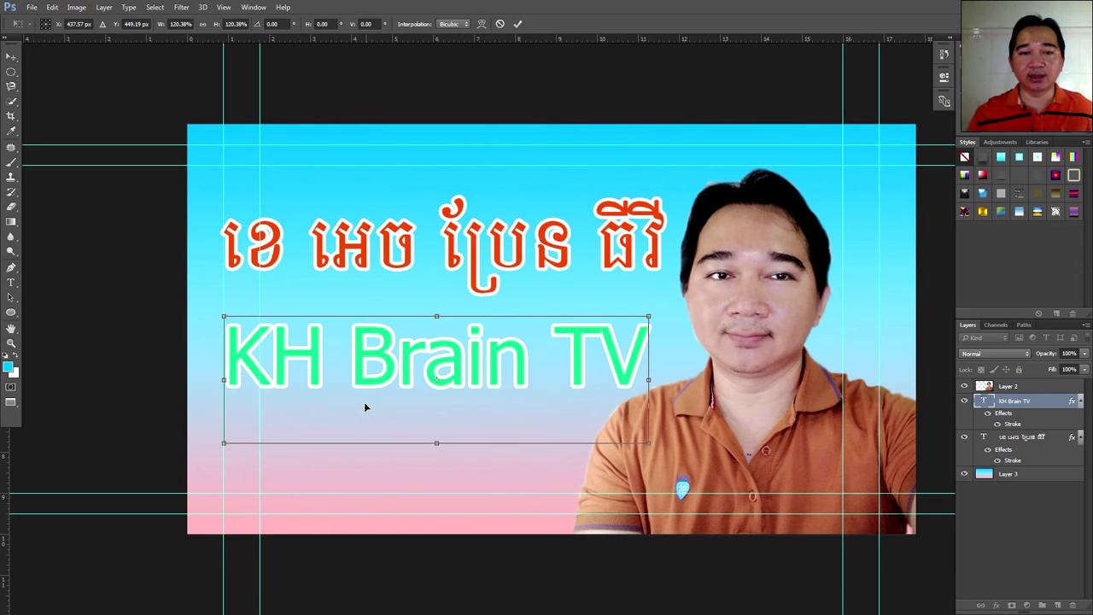
pyautogui.click(518, 24)
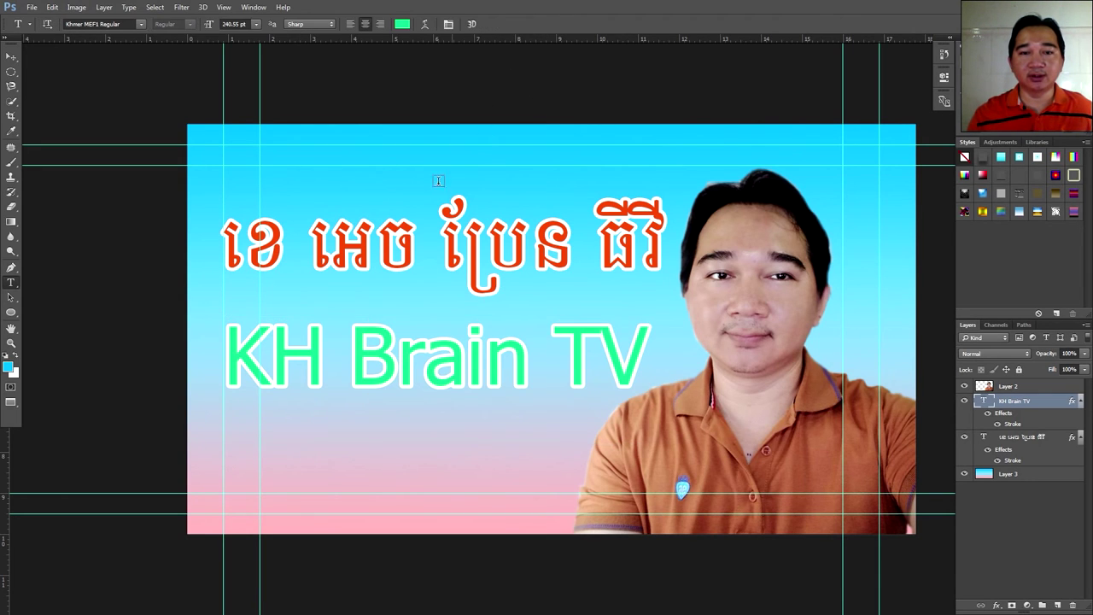
# - Move the Khmer title slightly upward to leave more space above the "KH Brain TV" line
pyautogui.click(10, 56)
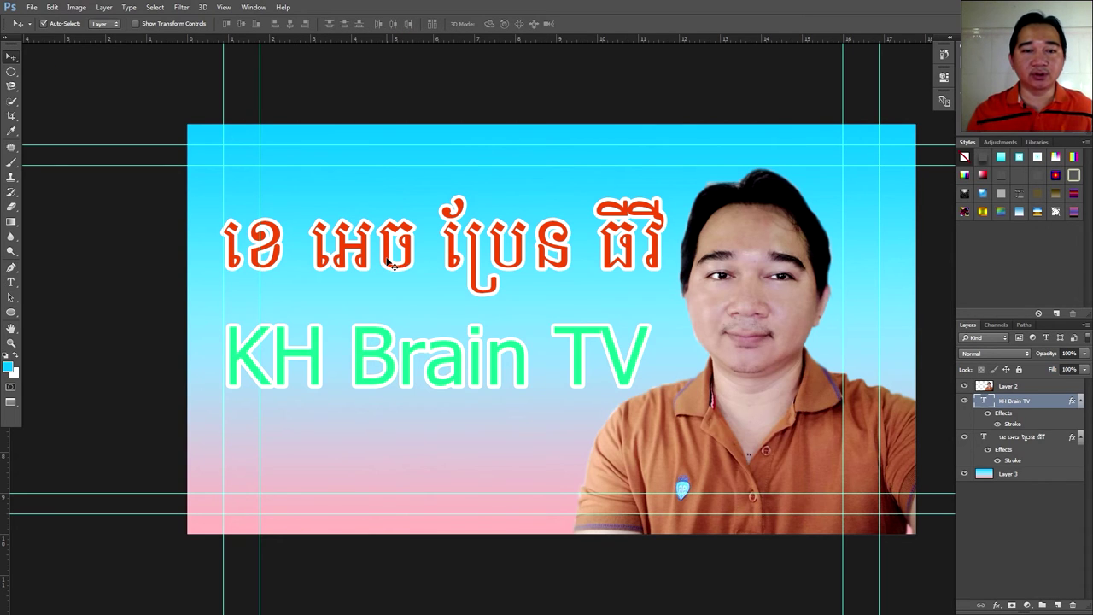
pyautogui.moveTo(388, 256); pyautogui.dragTo(387, 242)
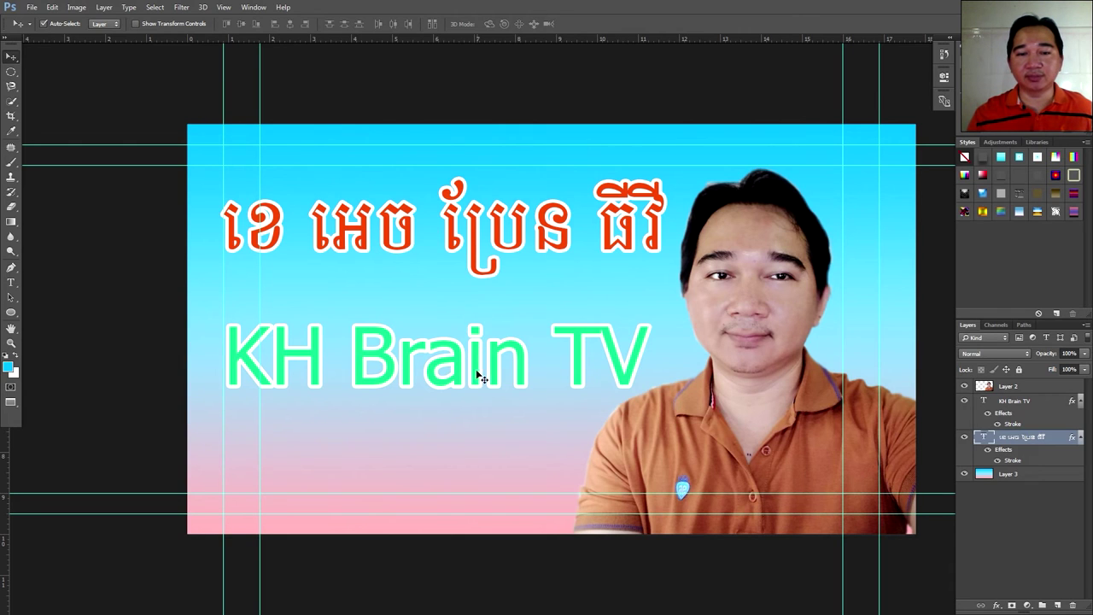
# - Move the "KH Brain TV" text slightly upward, closer to the Khmer title
pyautogui.moveTo(478, 373); pyautogui.dragTo(487, 344)
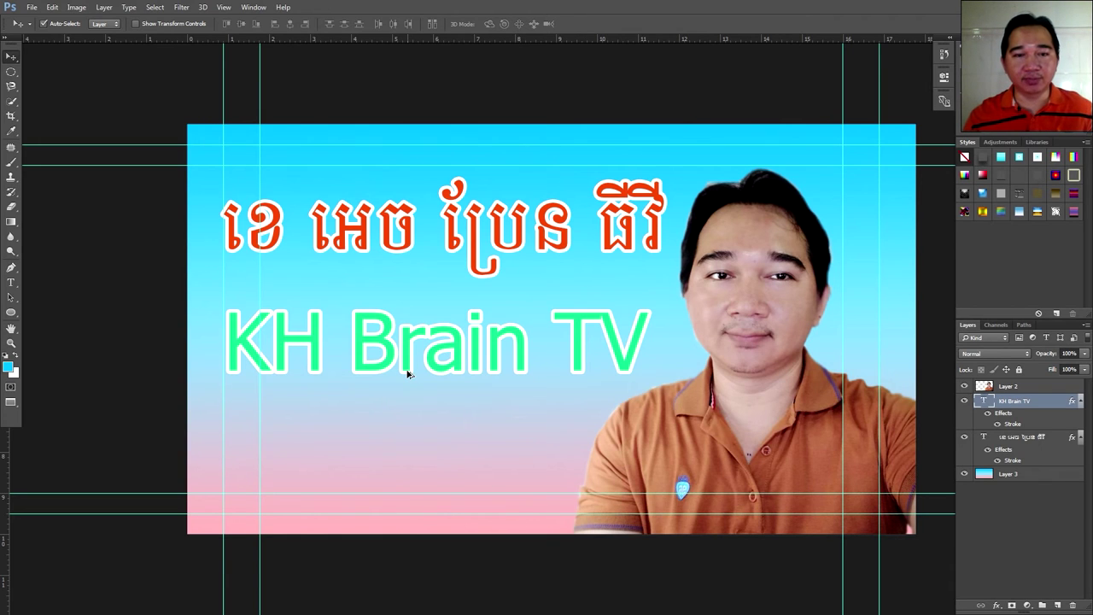
# - Cycle through the full-screen views of the thumbnail and return to the standard screen mode
pyautogui.press('alt')
pyautogui.press('f')
pyautogui.press('f')
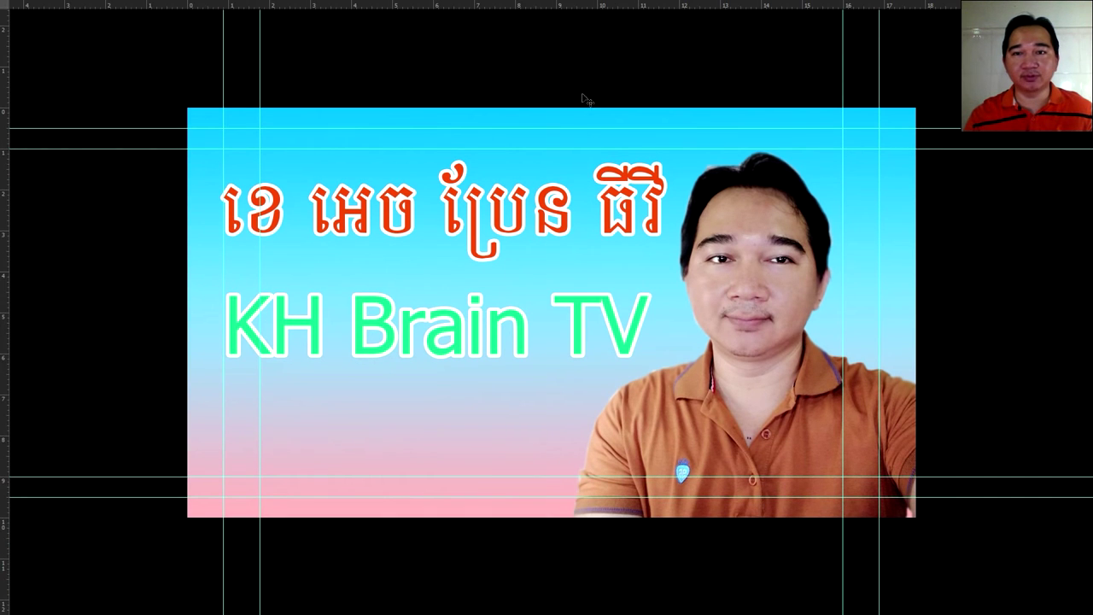
pyautogui.press('f')
pyautogui.hotkey('alt', 'f')
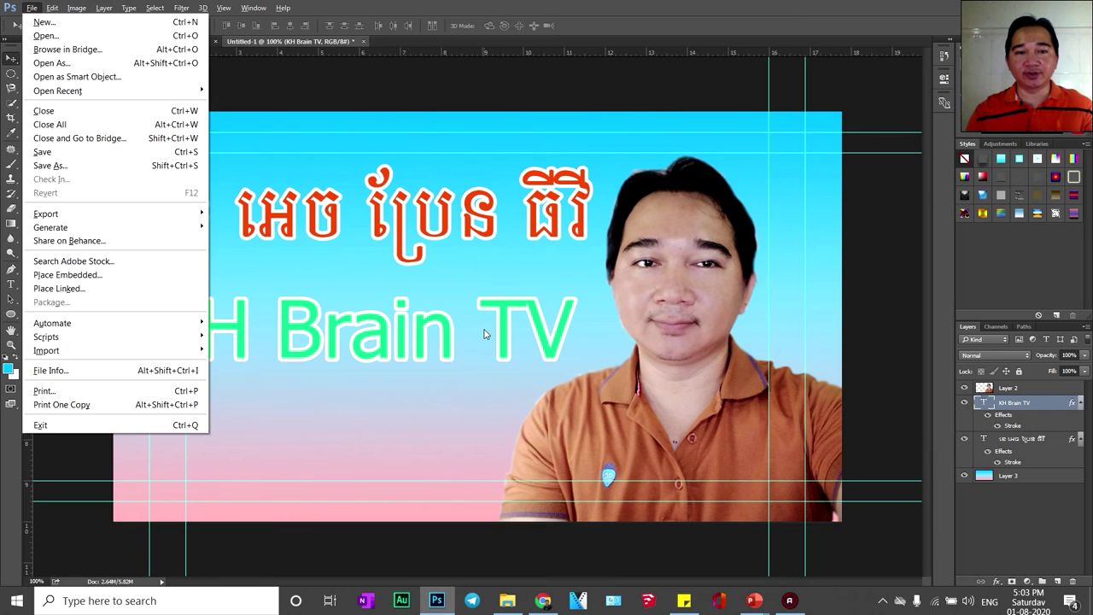
pyautogui.press('Escape')
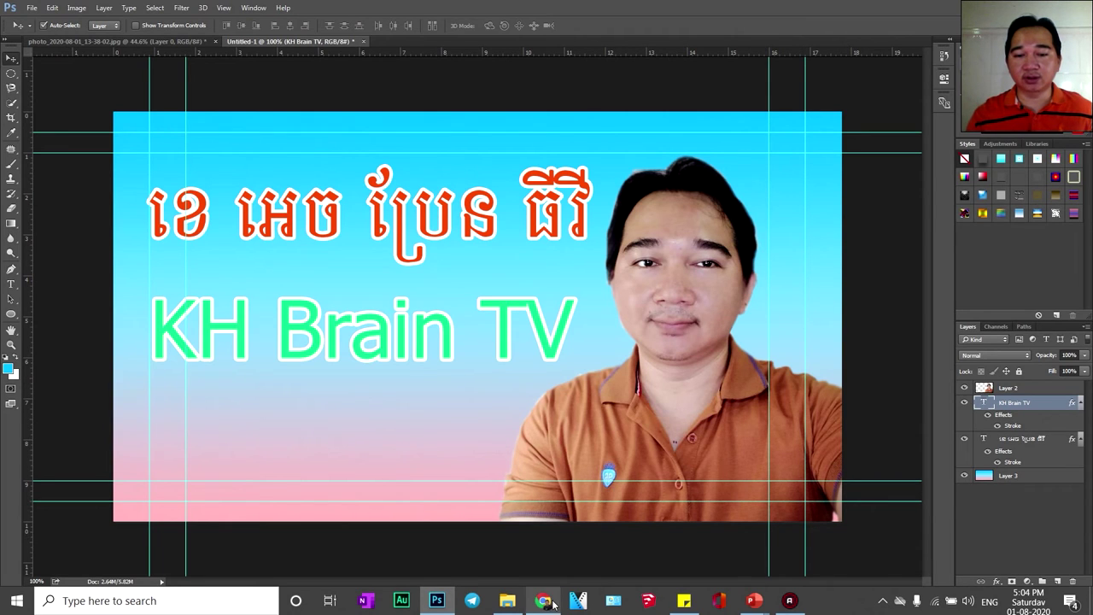
# - Switch to Chrome and open google.com in the current tab
pyautogui.moveTo(549, 607)
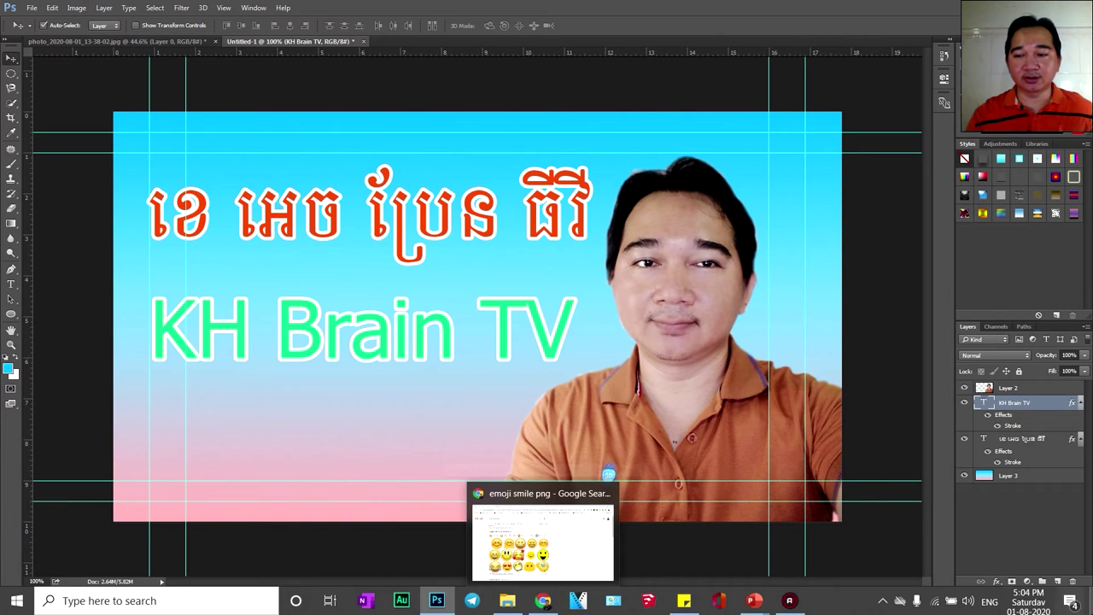
pyautogui.click(544, 602)
pyautogui.click(1090, 601)
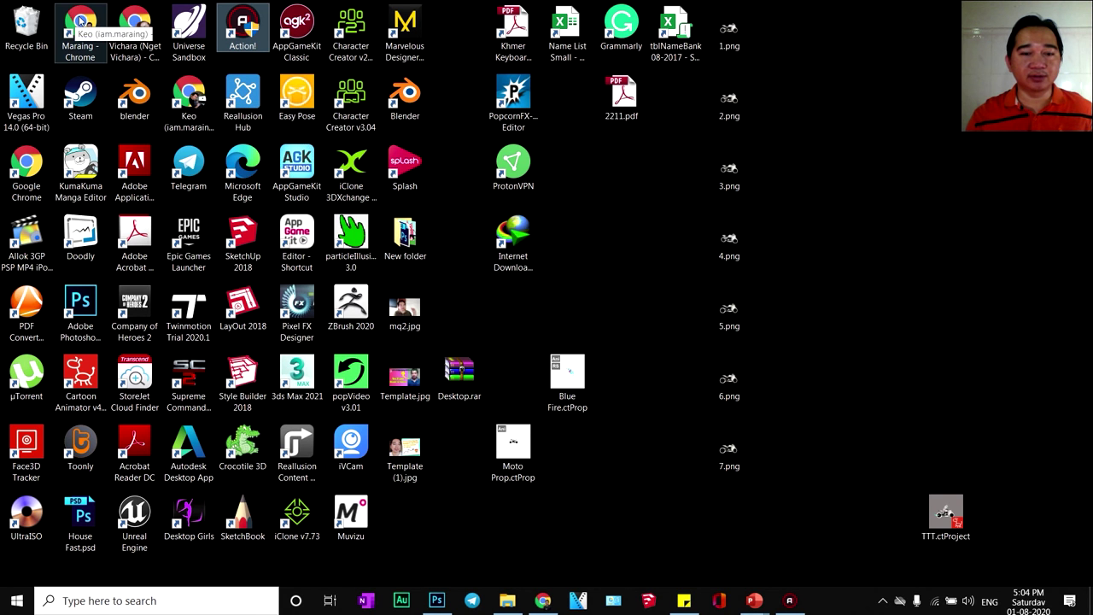
pyautogui.click(543, 603)
pyautogui.click(543, 604)
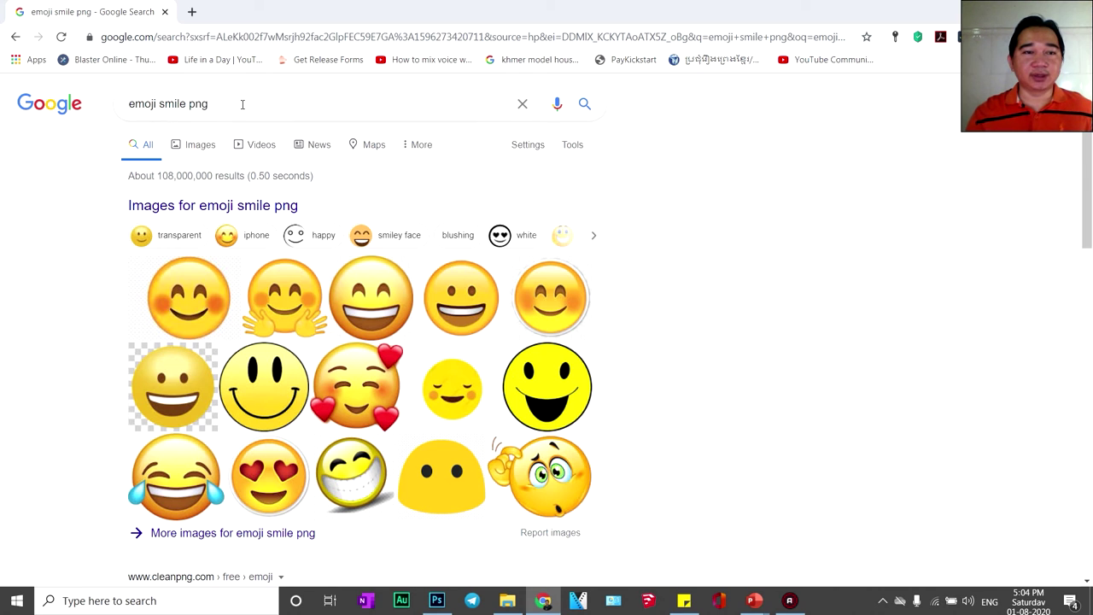
pyautogui.moveTo(242, 105); pyautogui.dragTo(124, 100)
pyautogui.click(144, 37)
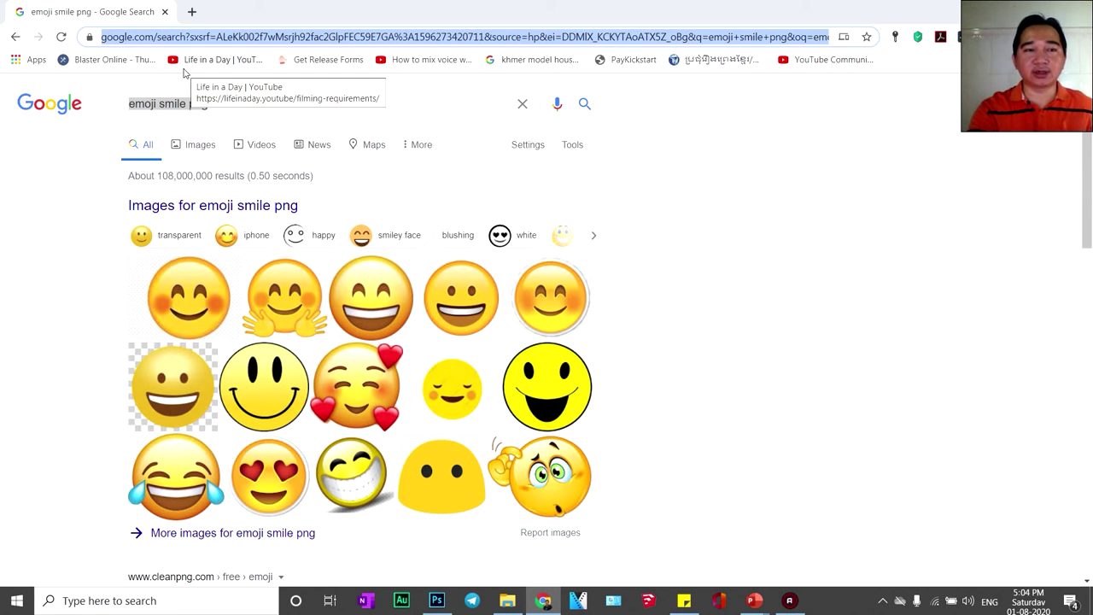
pyautogui.write('google.com')
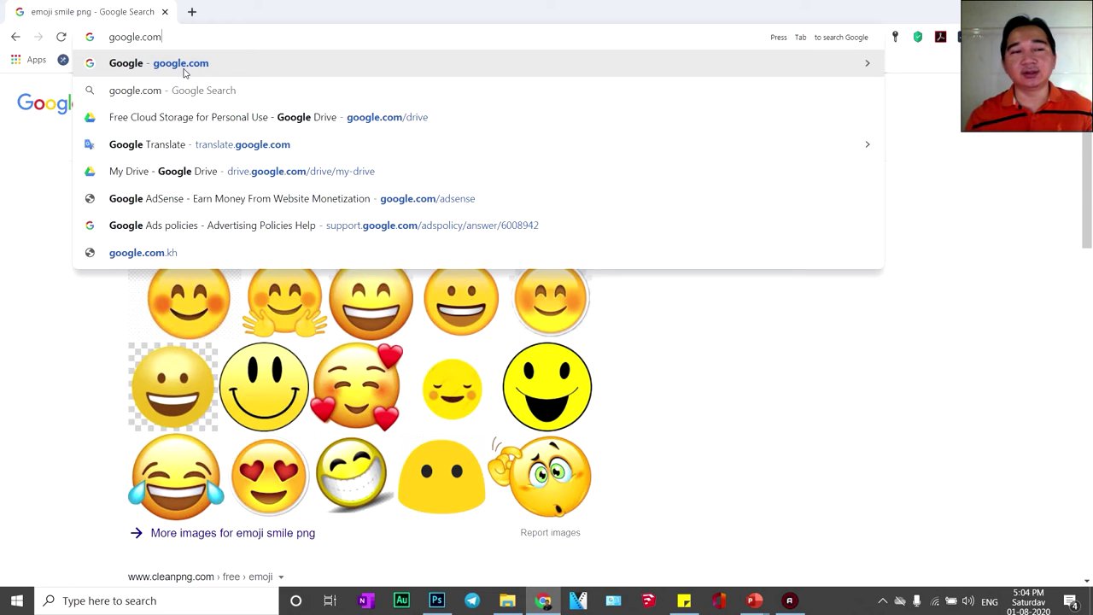
pyautogui.press('Return')
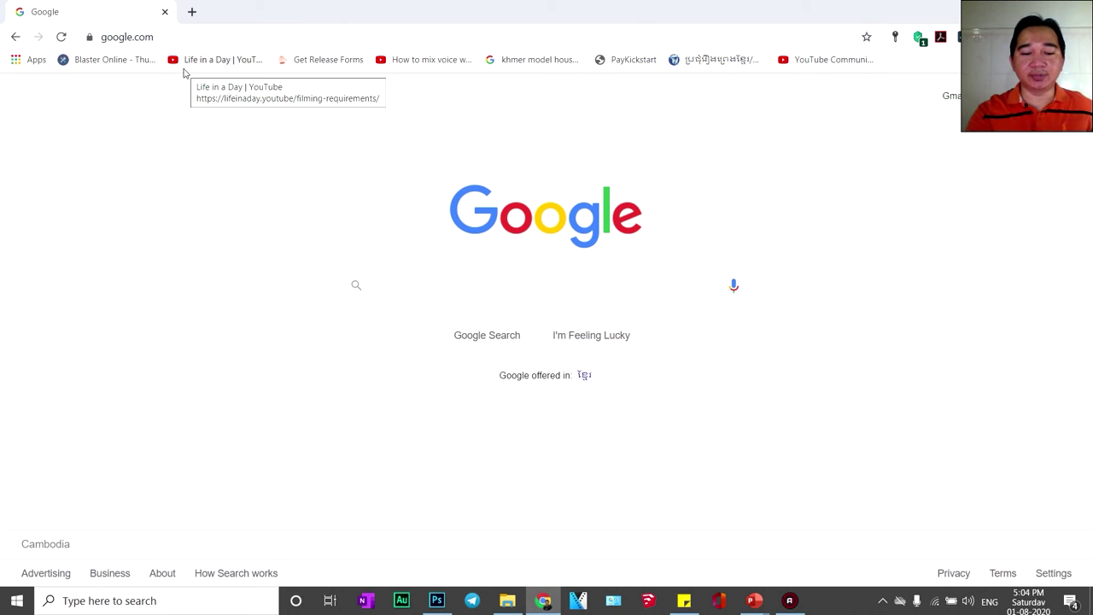
# - Search Google for "emoji smile png"
pyautogui.write('emo')
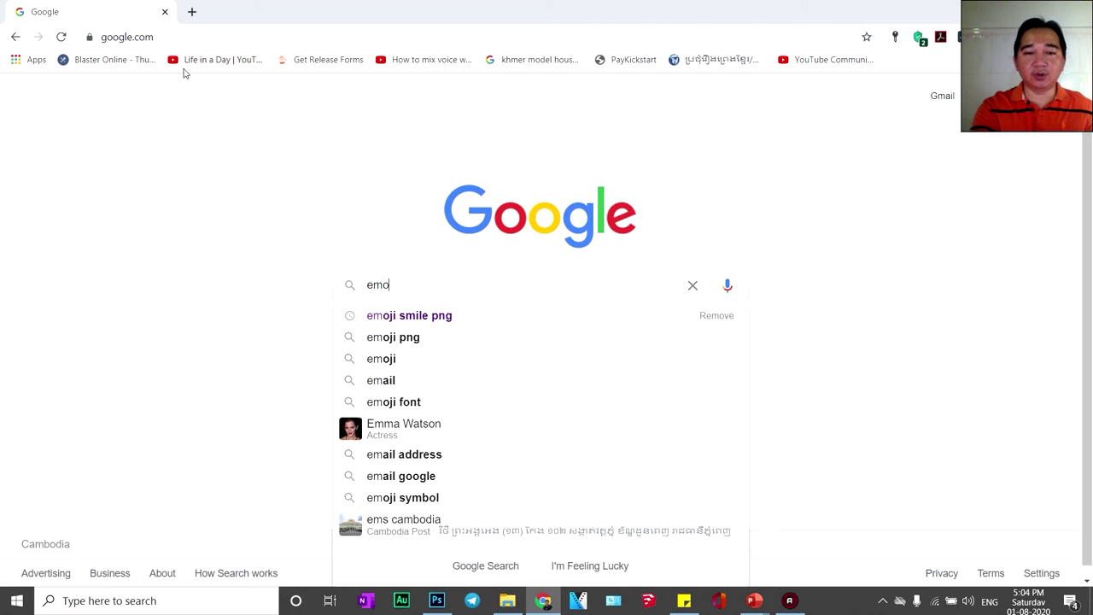
pyautogui.write('ji')
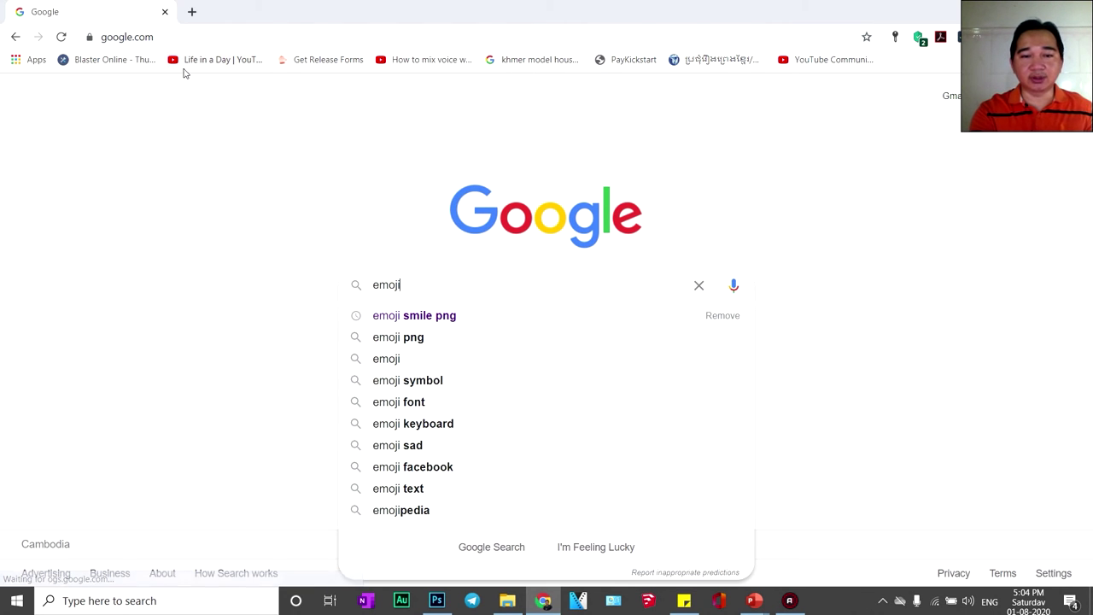
pyautogui.write(' smile')
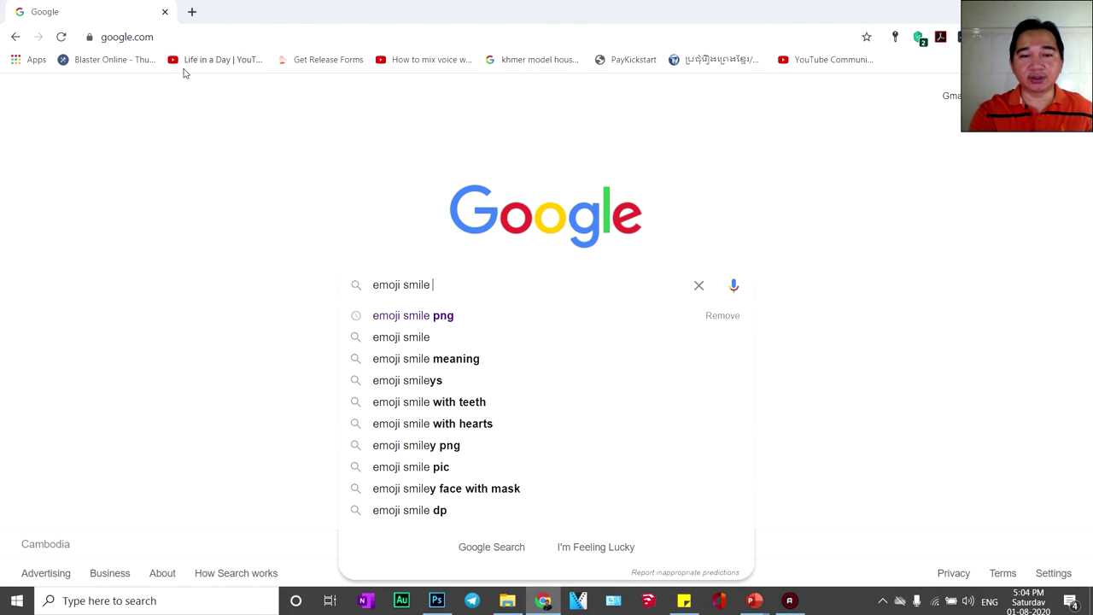
pyautogui.write(' png')
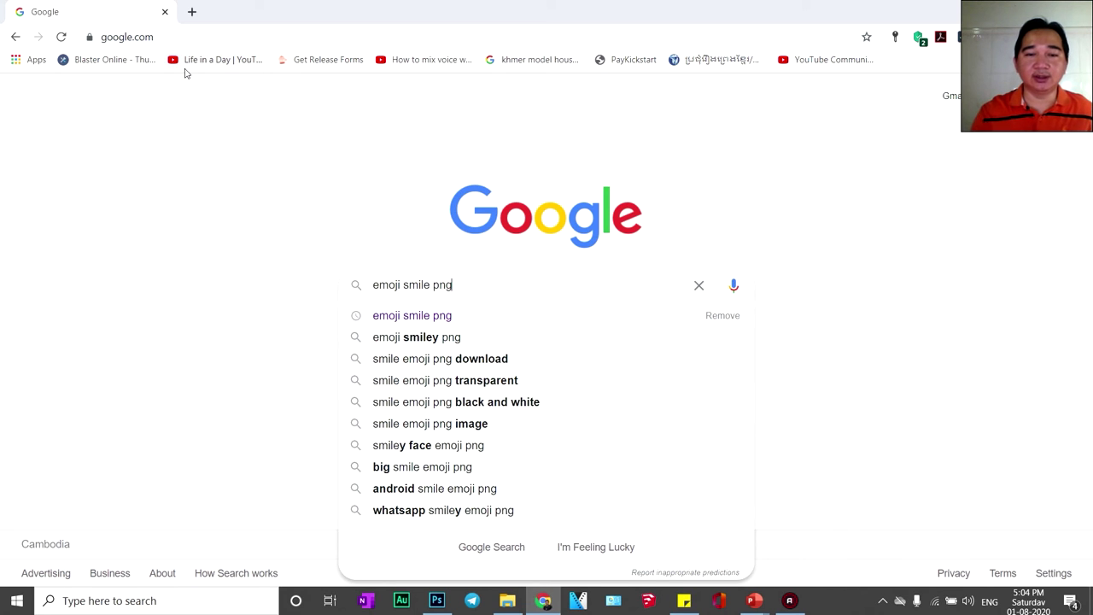
pyautogui.moveTo(434, 287); pyautogui.dragTo(472, 288)
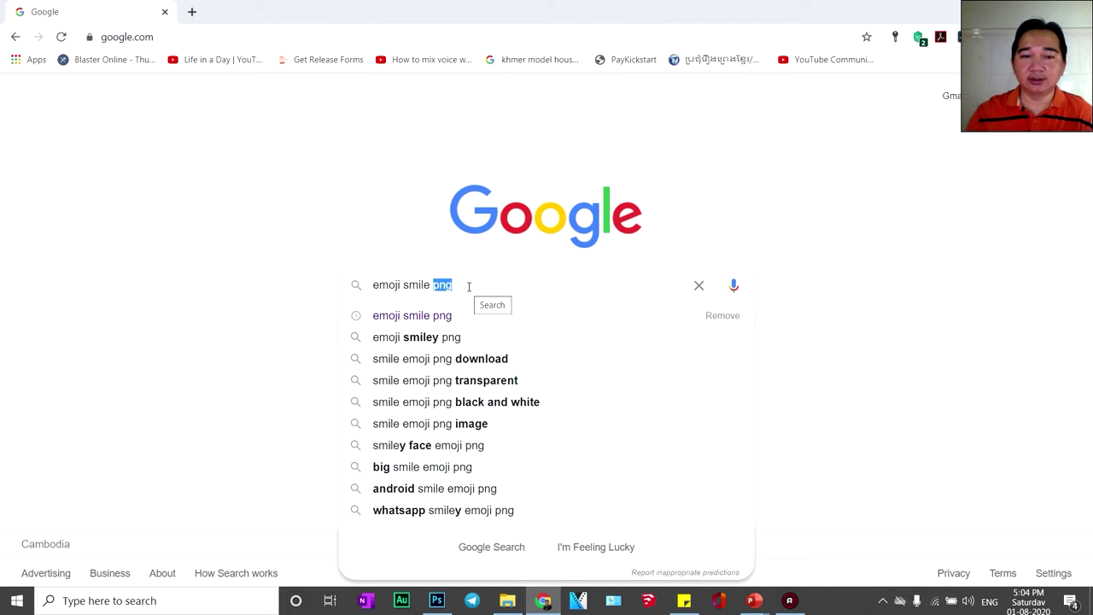
pyautogui.press('Return')
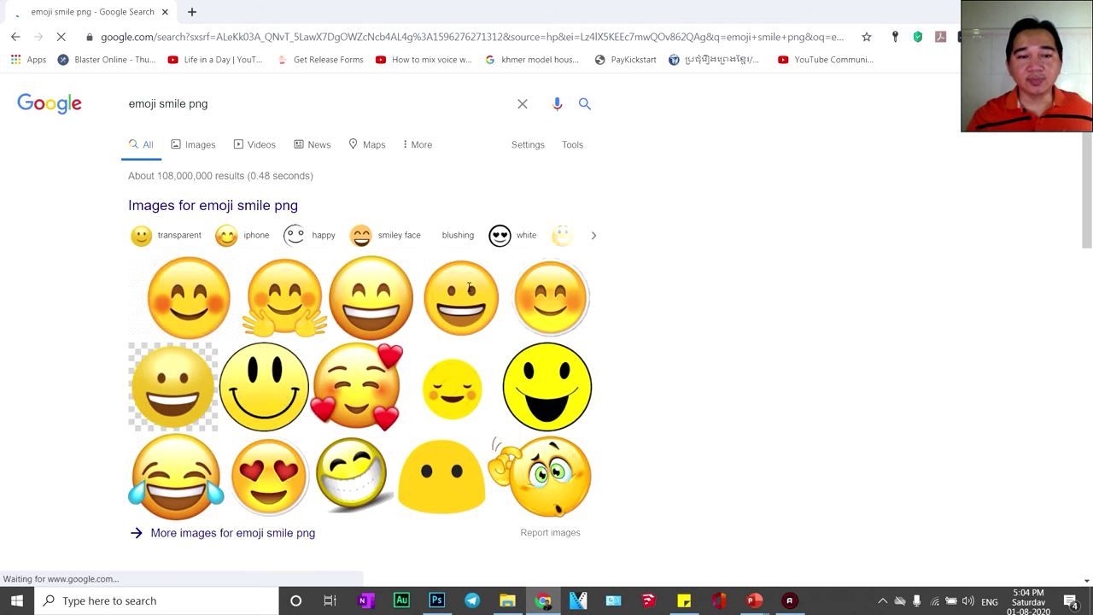
# - Open the image result of the smiling emoji with two open hands
pyautogui.click(290, 295)
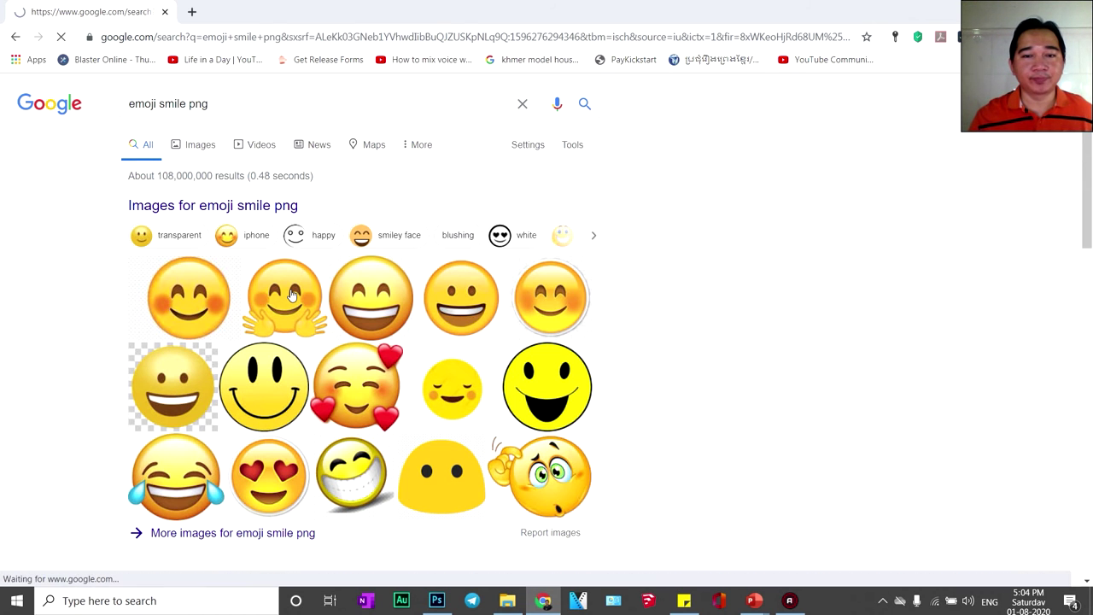